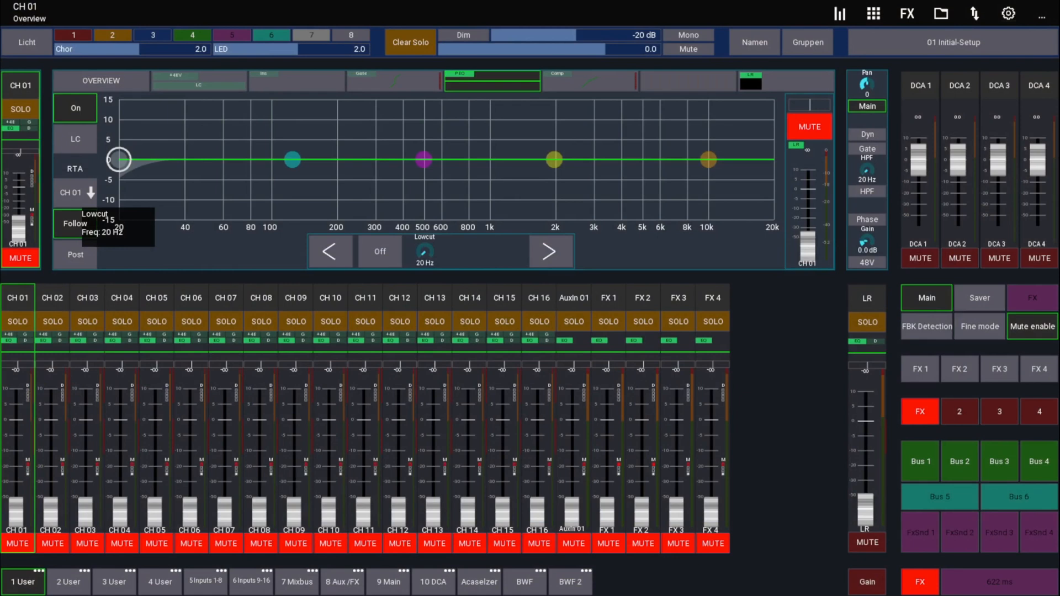
Create a new MIDI device in the app setup and name it X-Touch MINI
left_click(1008, 13)
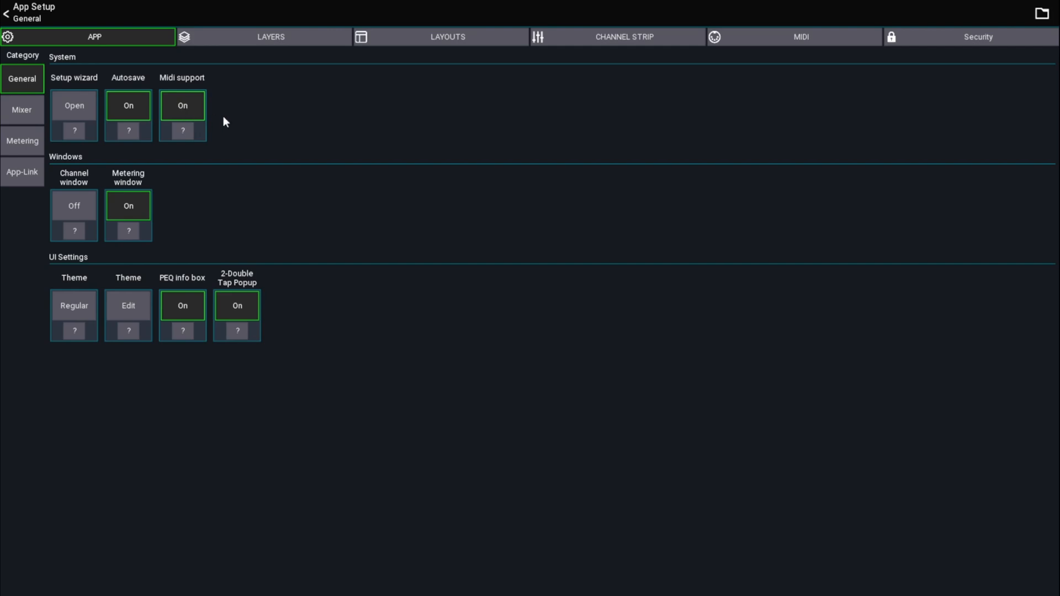
left_click(787, 43)
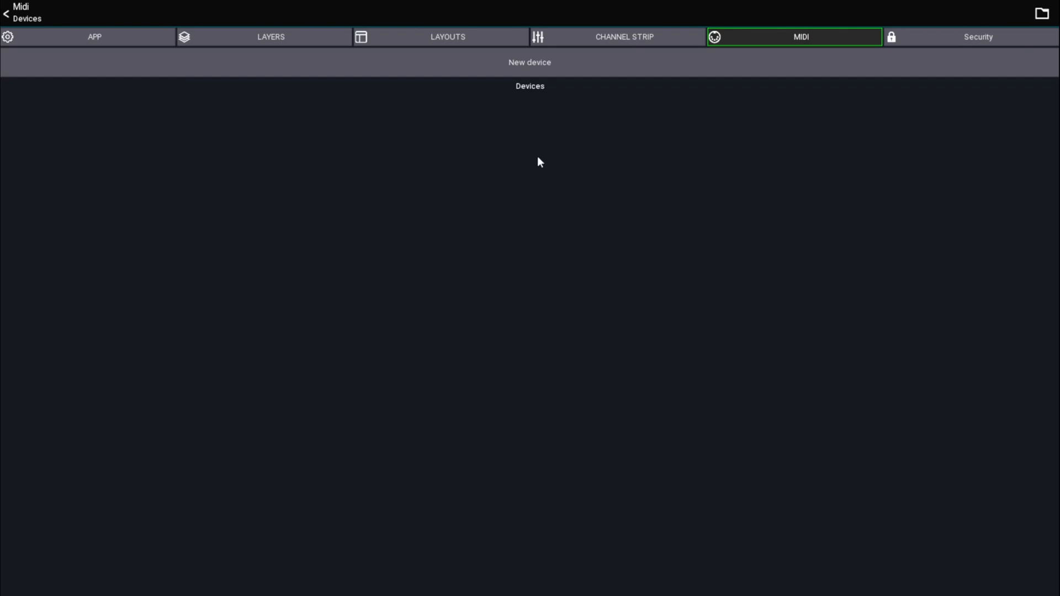
left_click(529, 71)
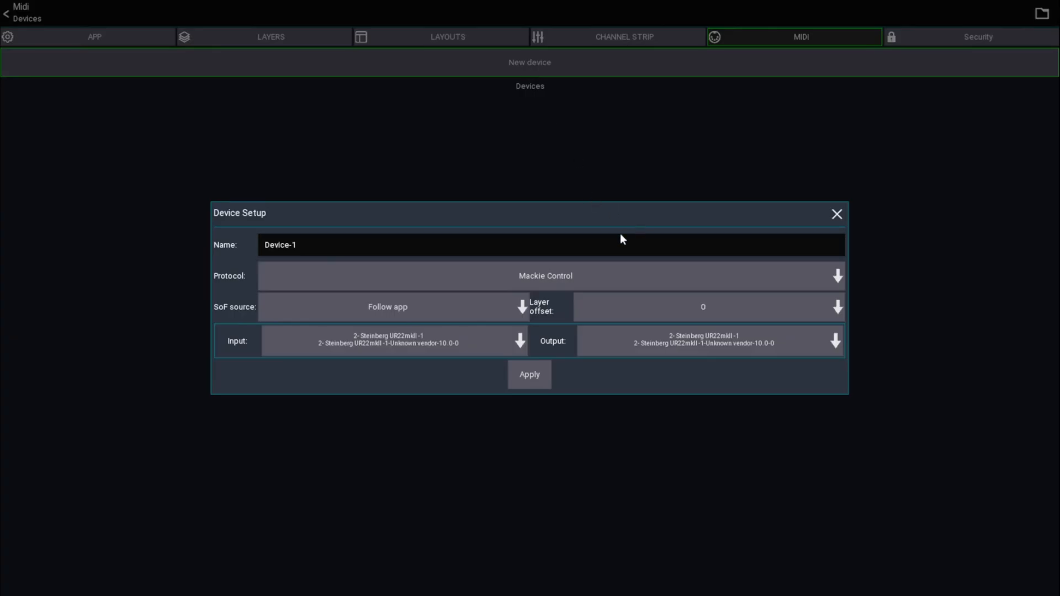
left_click(337, 252)
key("BackSpace")
key("BackSpace")
key("BackSpace")
key("BackSpace")
key("BackSpace")
key("BackSpace")
key("BackSpace")
key("BackSpace")
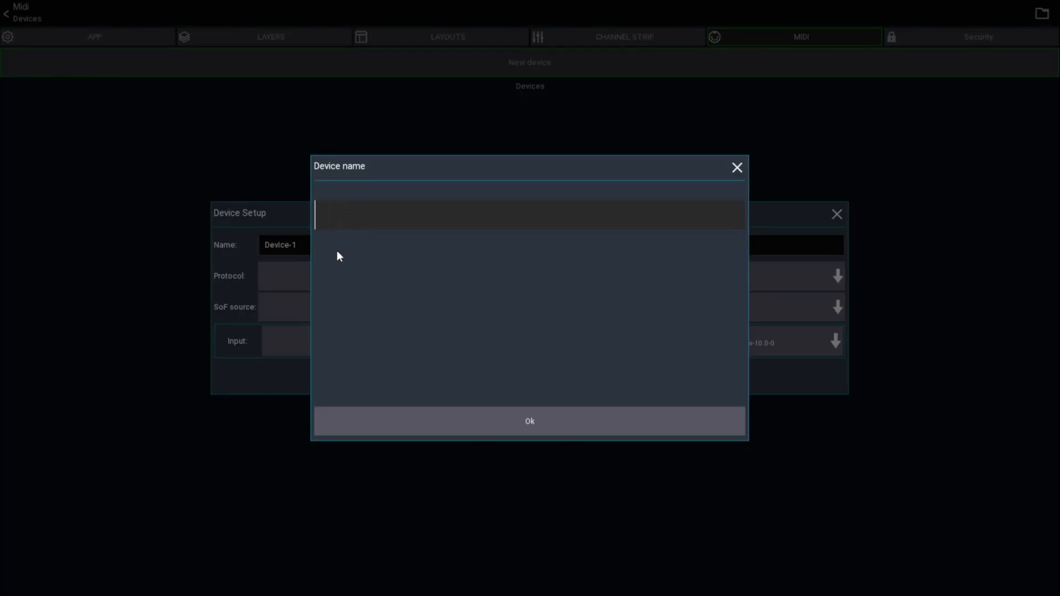
type("x-Touch MINI")
key("Return")
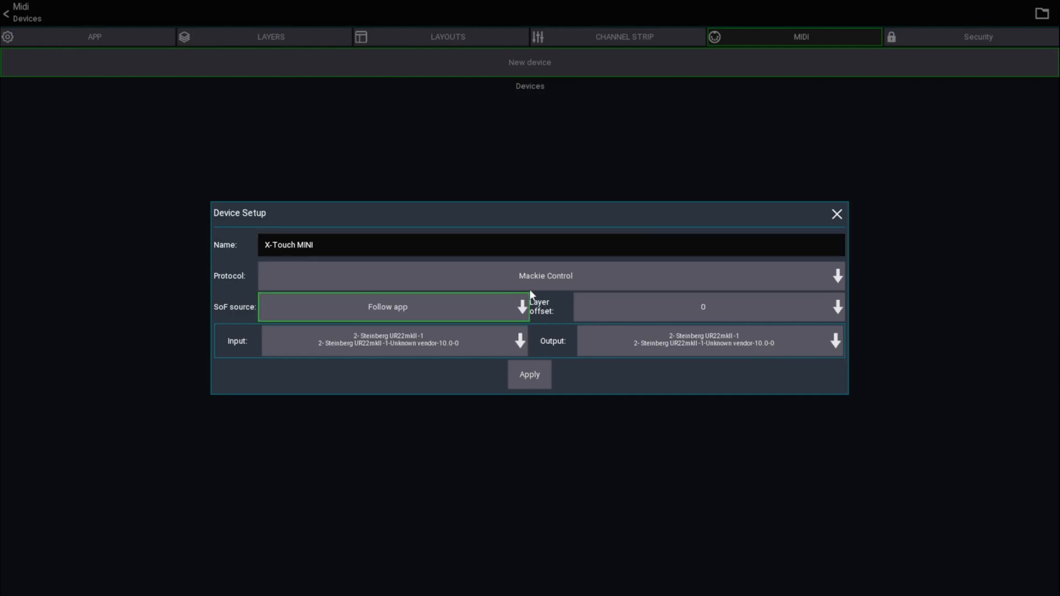
Configure the device with the Mackie Control protocol and X-TOUCH MINI as both input and output, and apply the setup
left_click(543, 273)
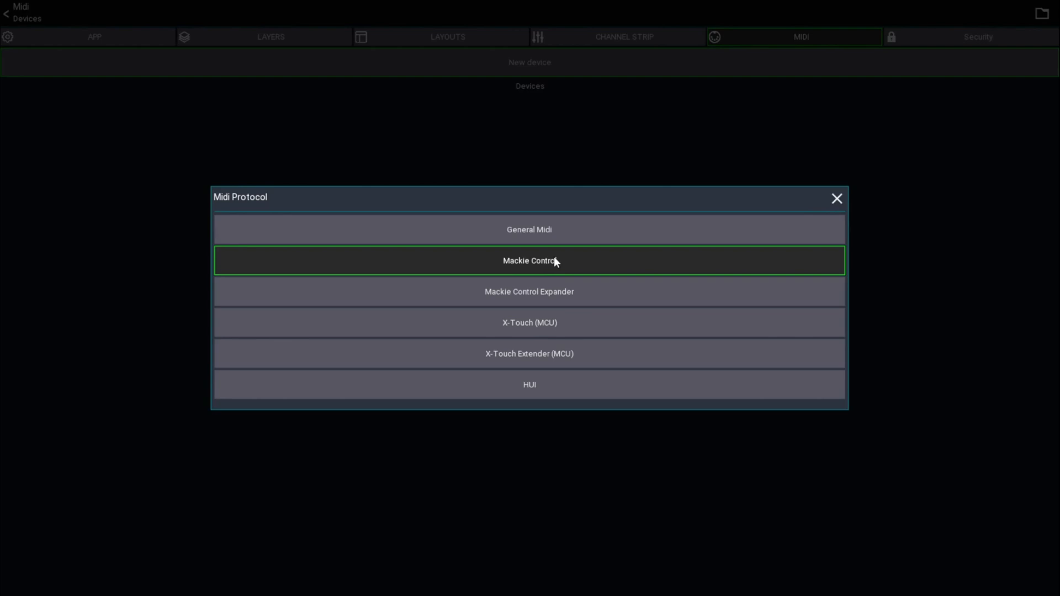
left_click(554, 259)
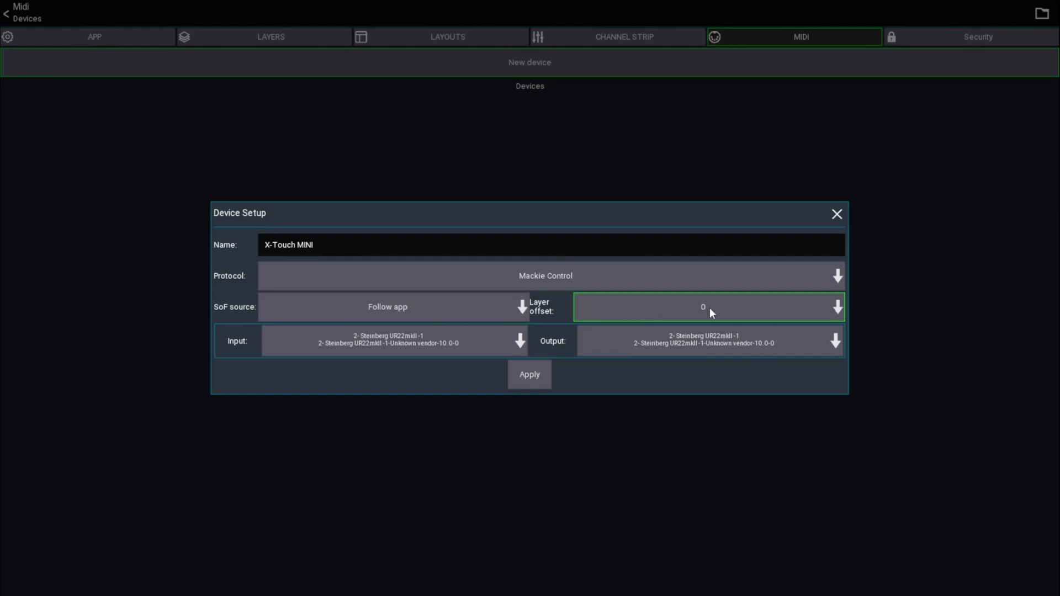
left_click(393, 343)
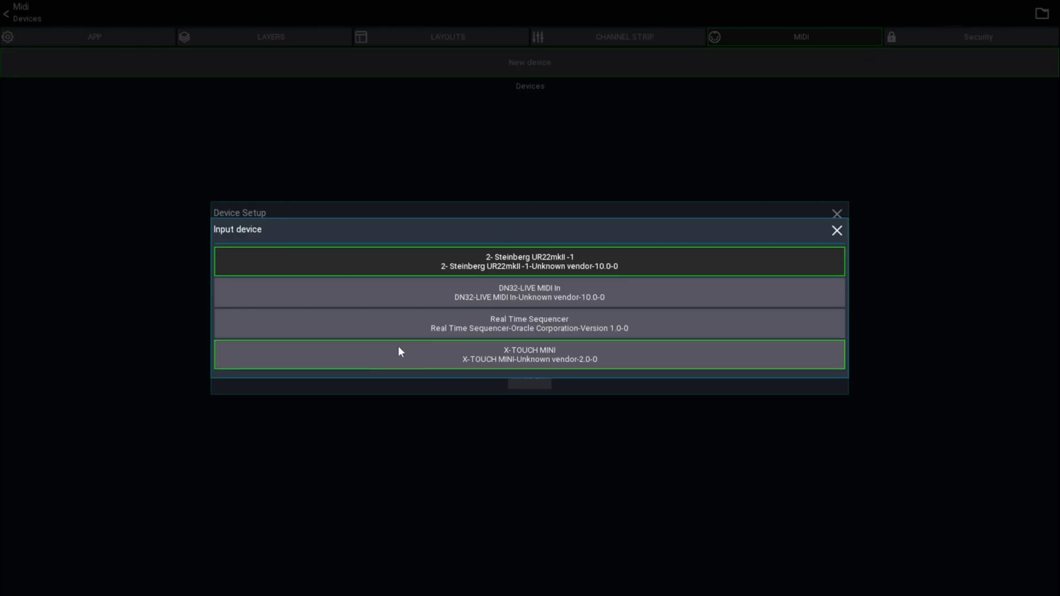
left_click(529, 353)
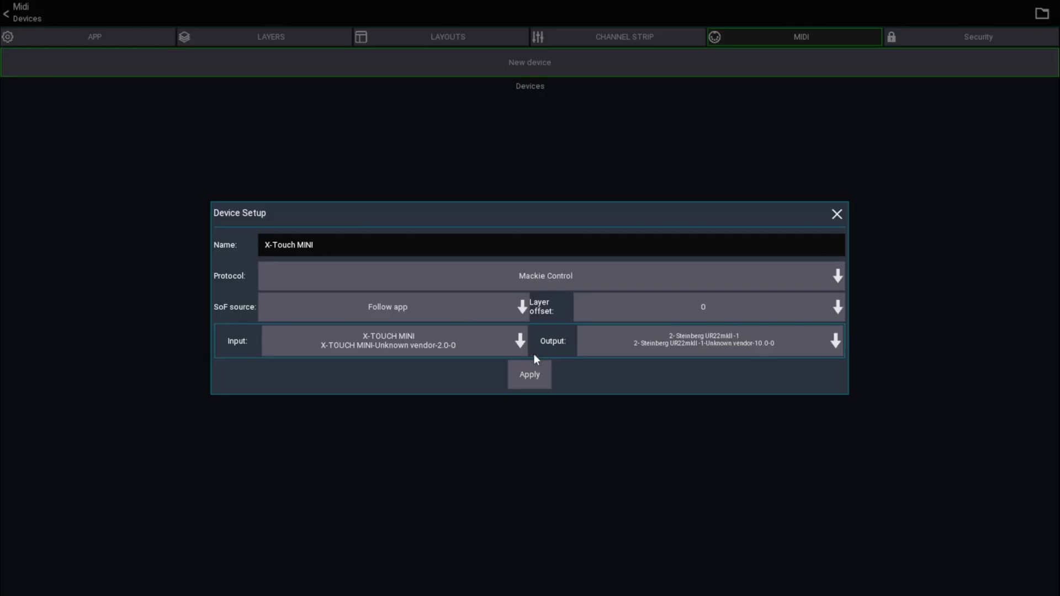
left_click(690, 347)
left_click(555, 401)
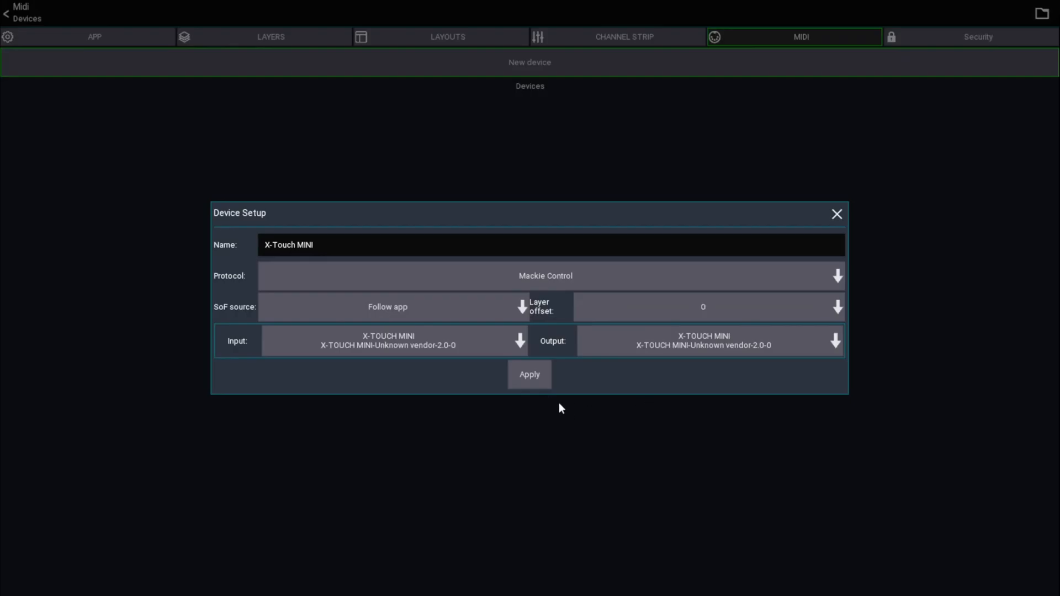
left_click(529, 375)
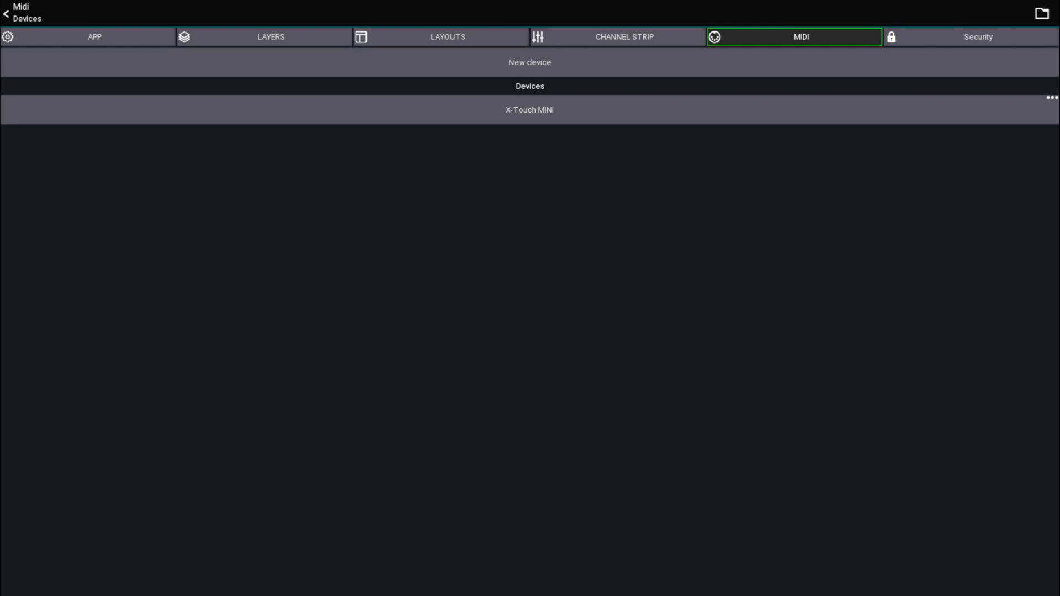
Review the setup of the X-Touch MINI device and reapply it
left_click(530, 110)
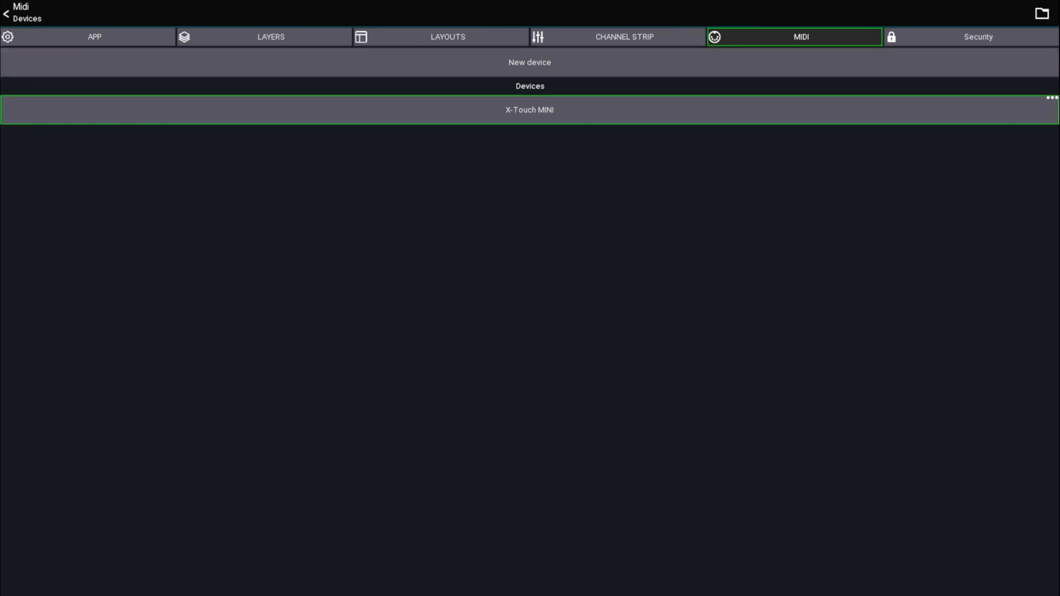
left_click(525, 116)
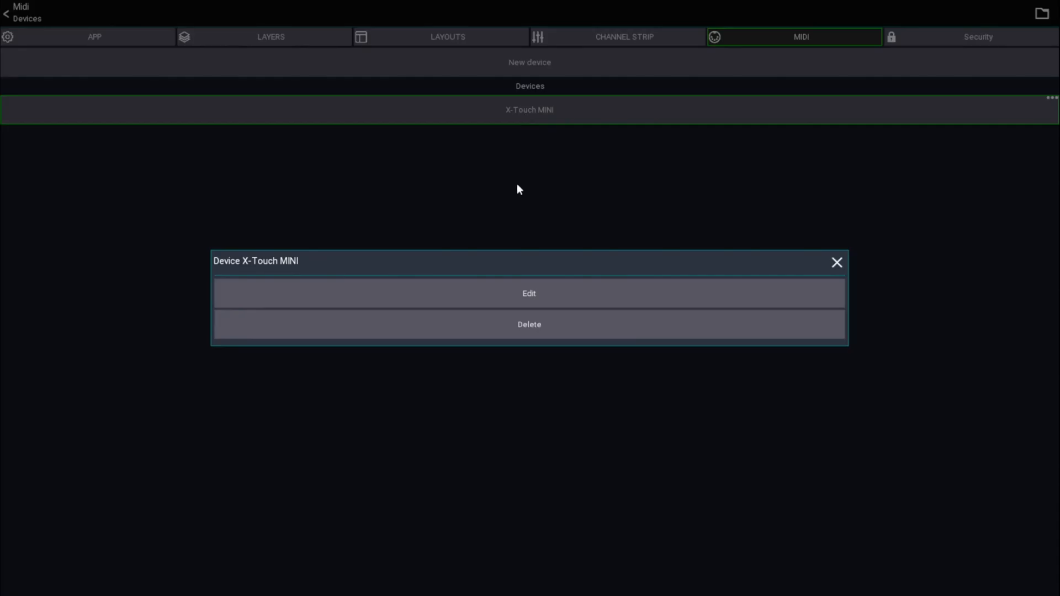
left_click(538, 297)
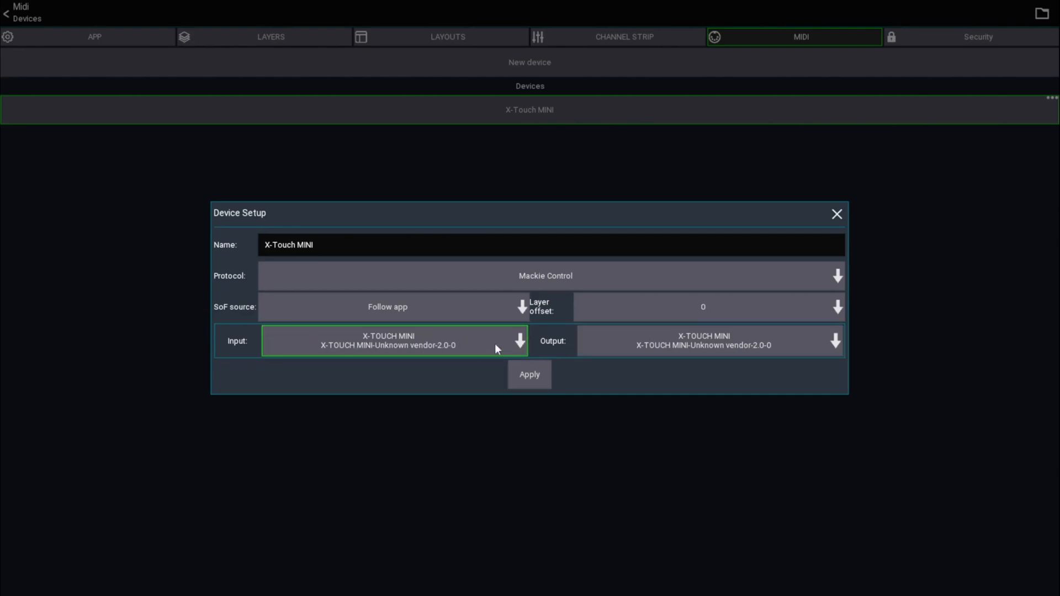
left_click(539, 379)
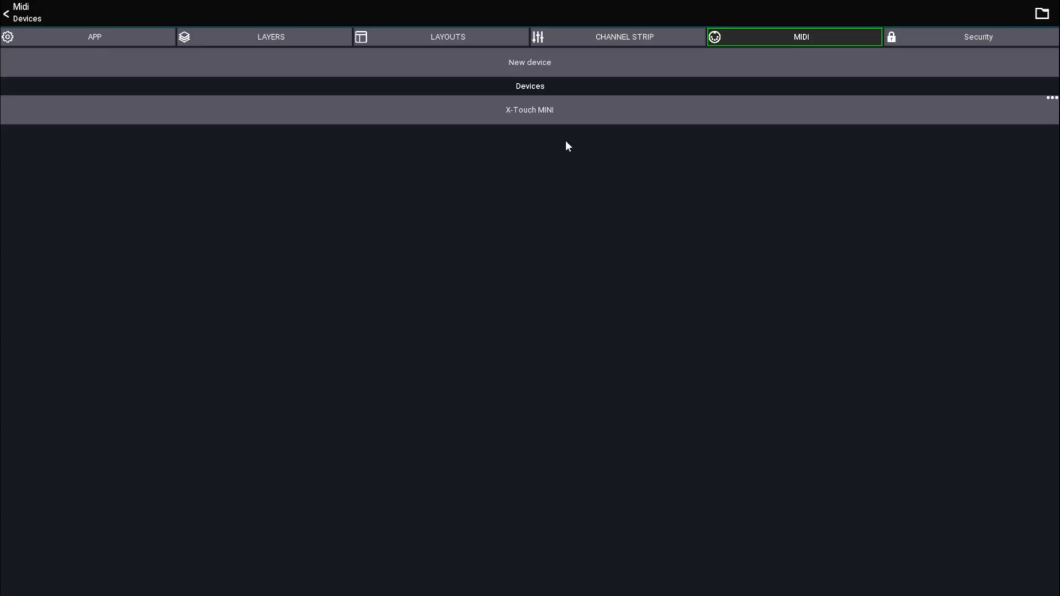
Open the X-Touch MINI device and examine its list of MIDI controllers
left_click(537, 117)
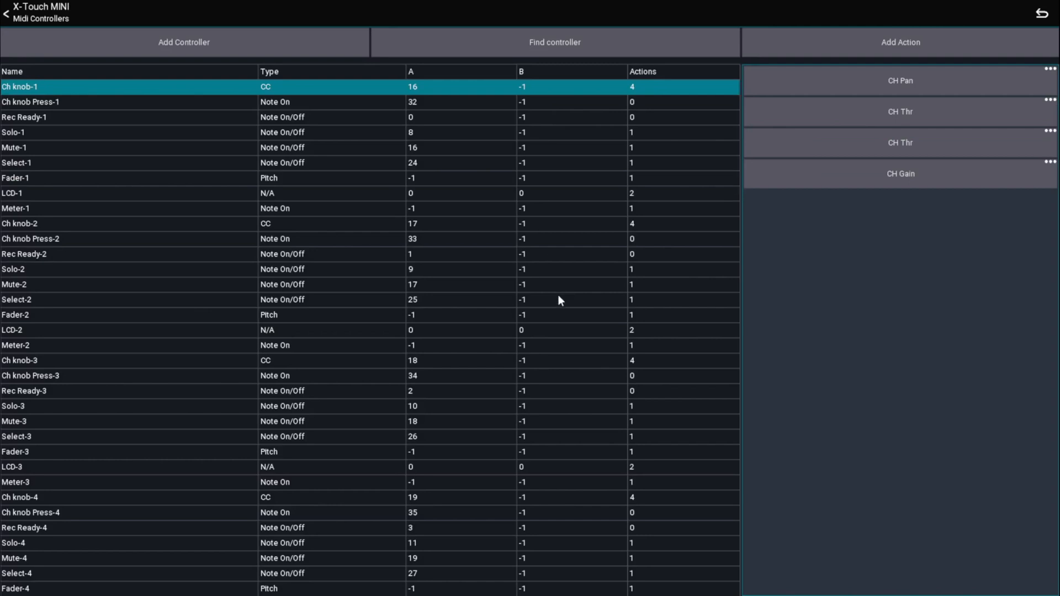
scroll(558, 297, "down", 15)
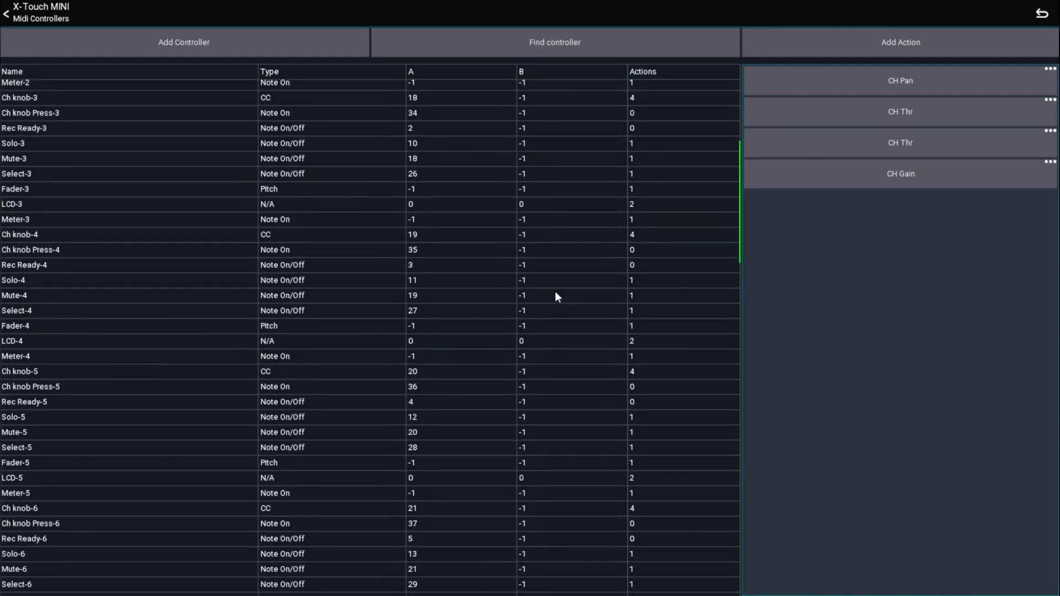
scroll(541, 317, "down", 8)
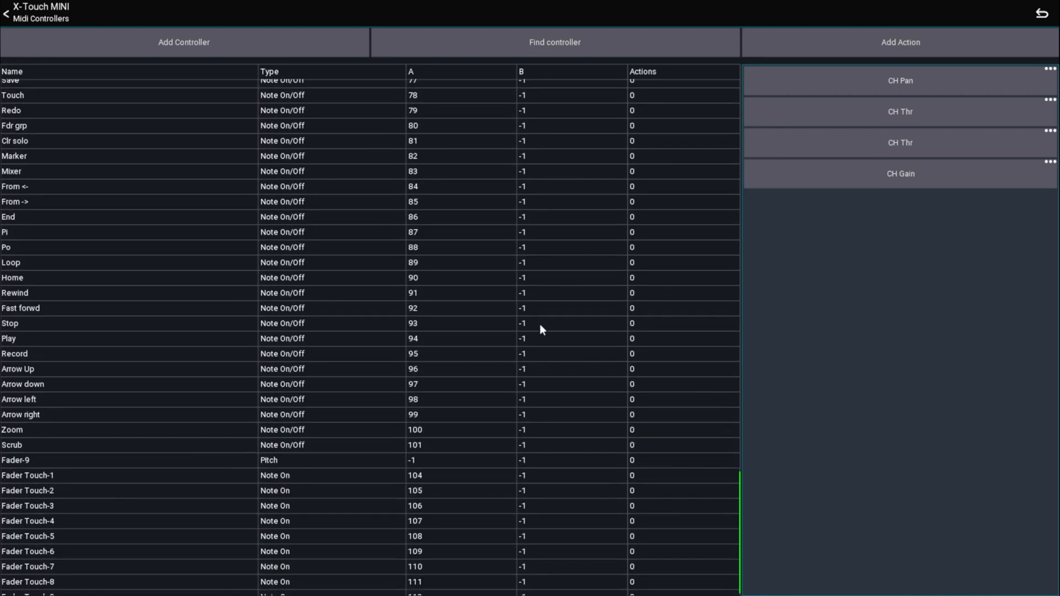
scroll(540, 326, "up", 18)
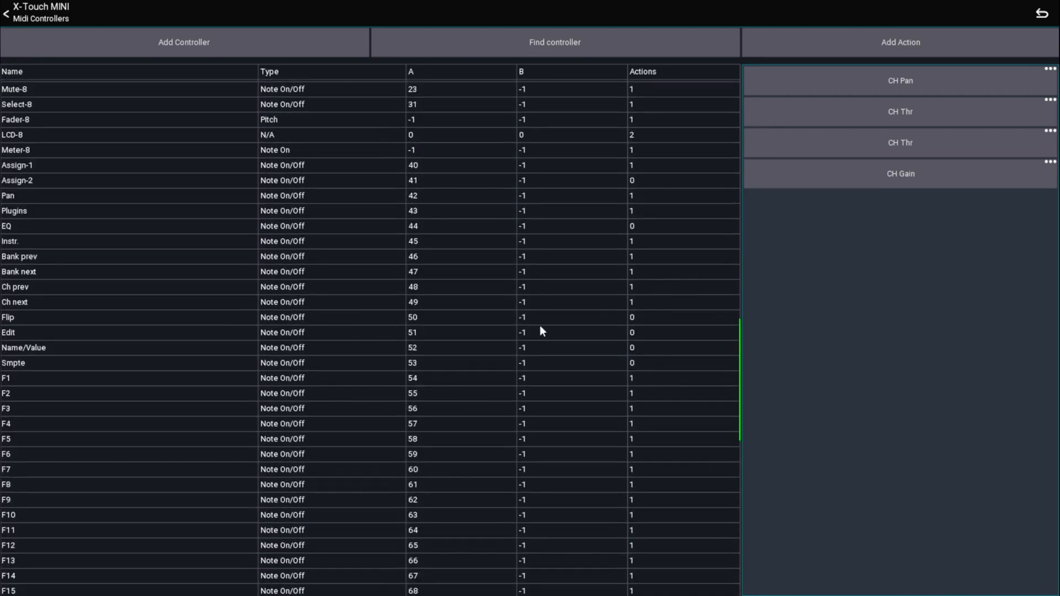
scroll(540, 326, "up", 4)
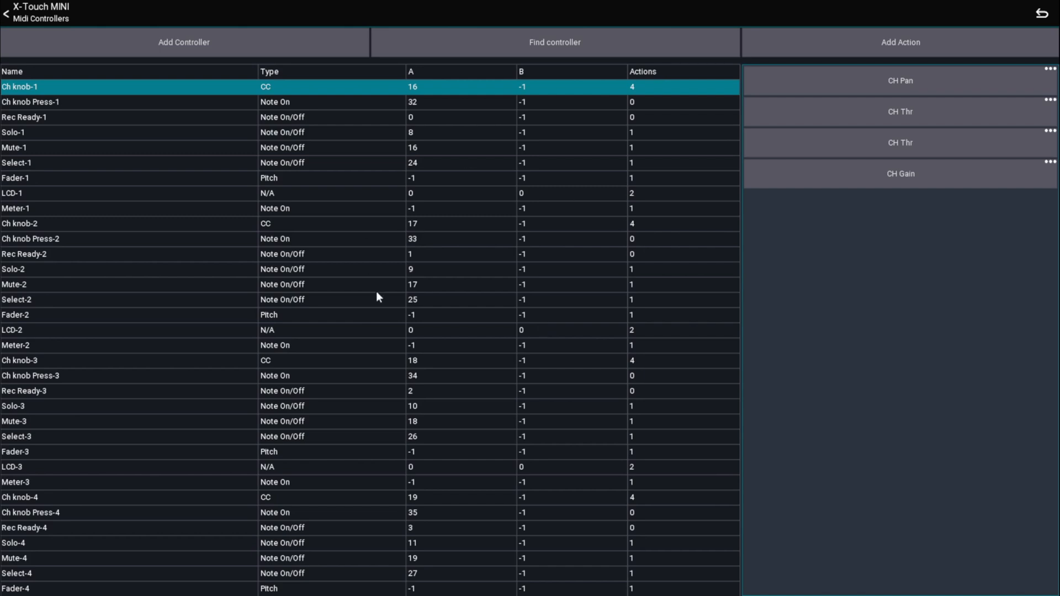
scroll(377, 292, "down", 15)
scroll(379, 322, "up", 15)
Find the Assign-1 controller, inspect its "Enable Ch knob-*: 3" action and delete that action
left_click(555, 44)
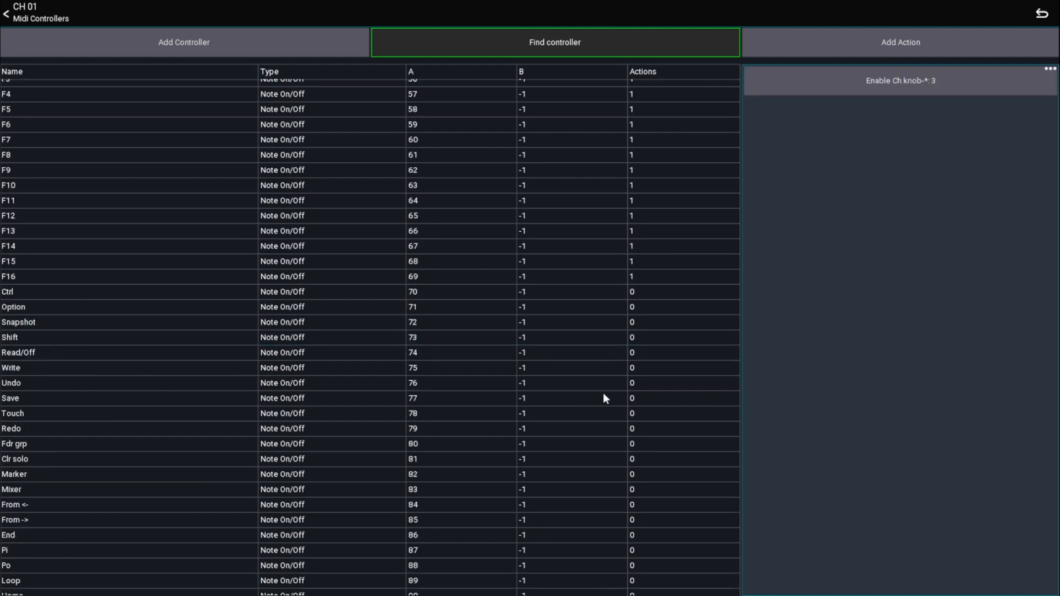
scroll(603, 392, "down", 5)
scroll(599, 393, "up", 13)
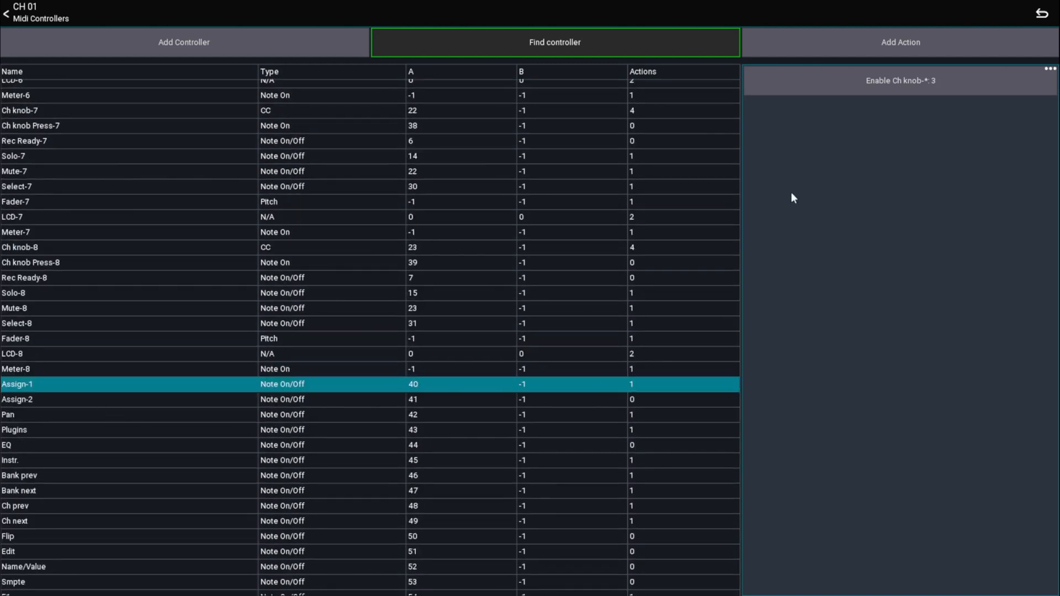
left_click(889, 81)
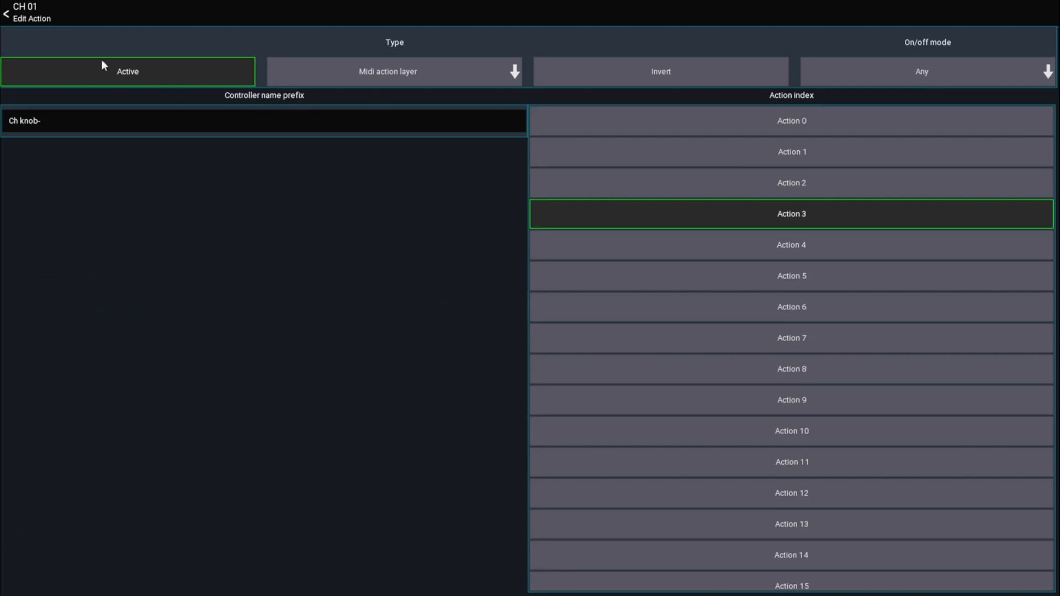
left_click(28, 18)
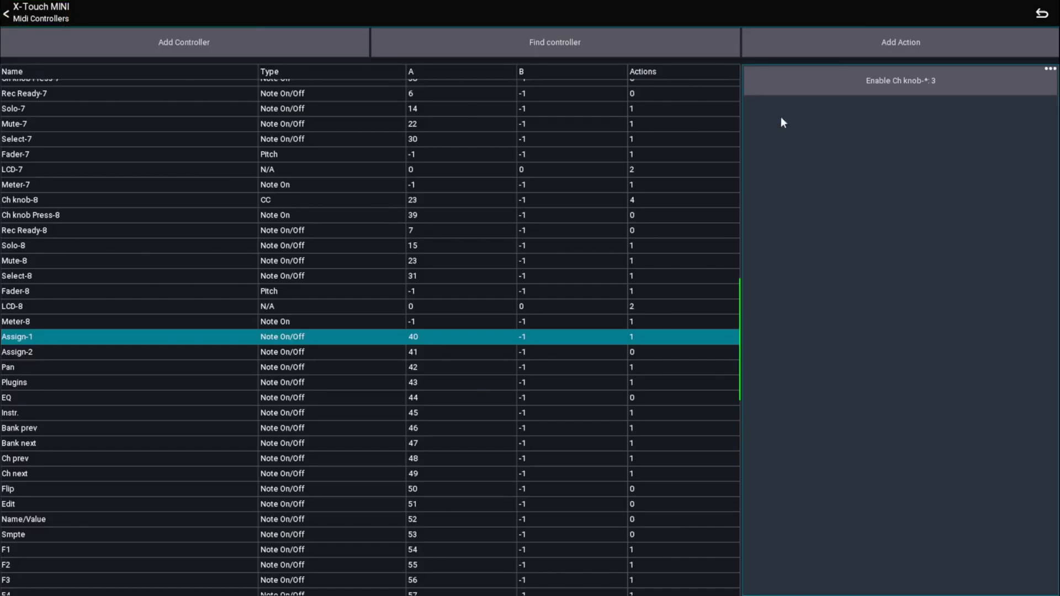
left_click(838, 82)
left_click(554, 329)
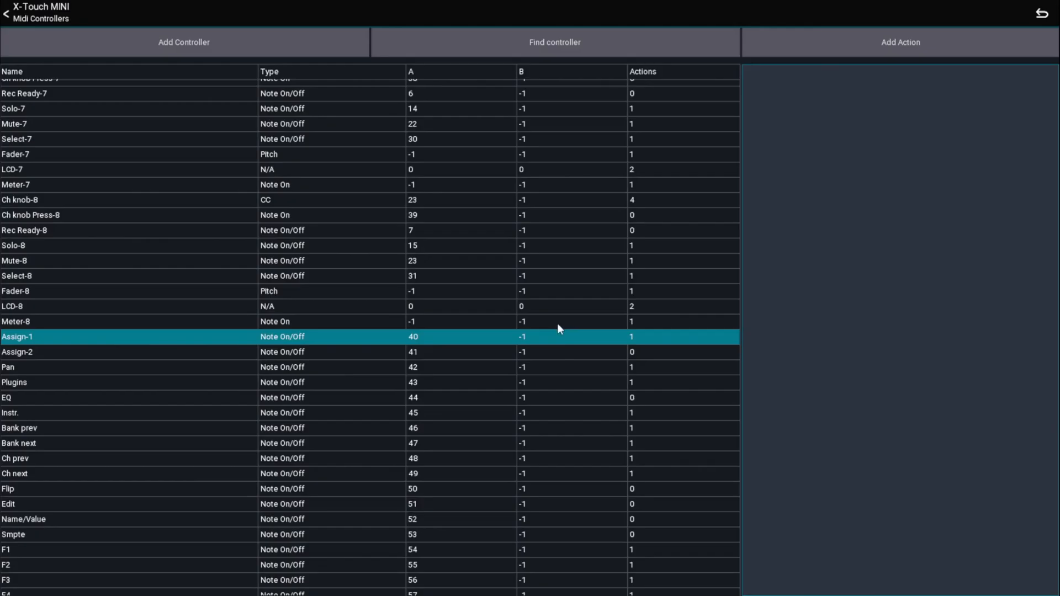
Find the Pan and Plugins controllers and delete the Enable Ch knob action from each
left_click(496, 40)
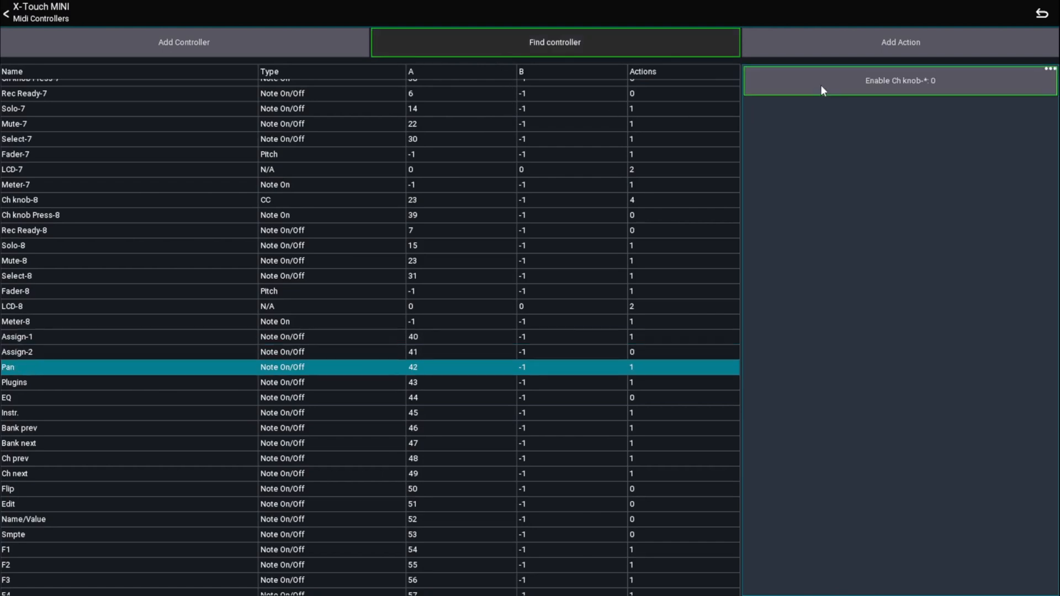
left_click(821, 86)
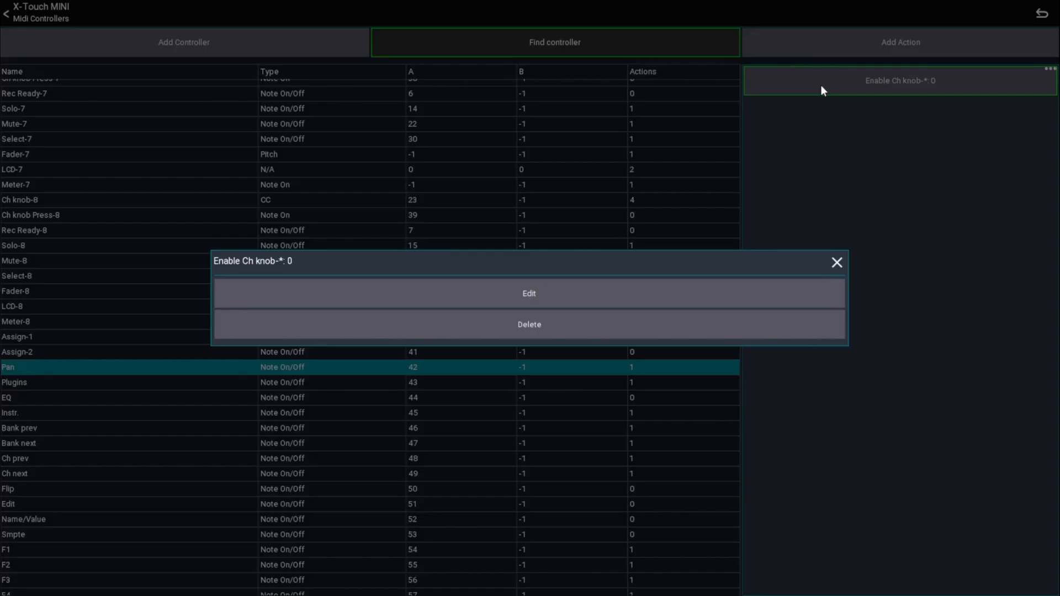
left_click(546, 328)
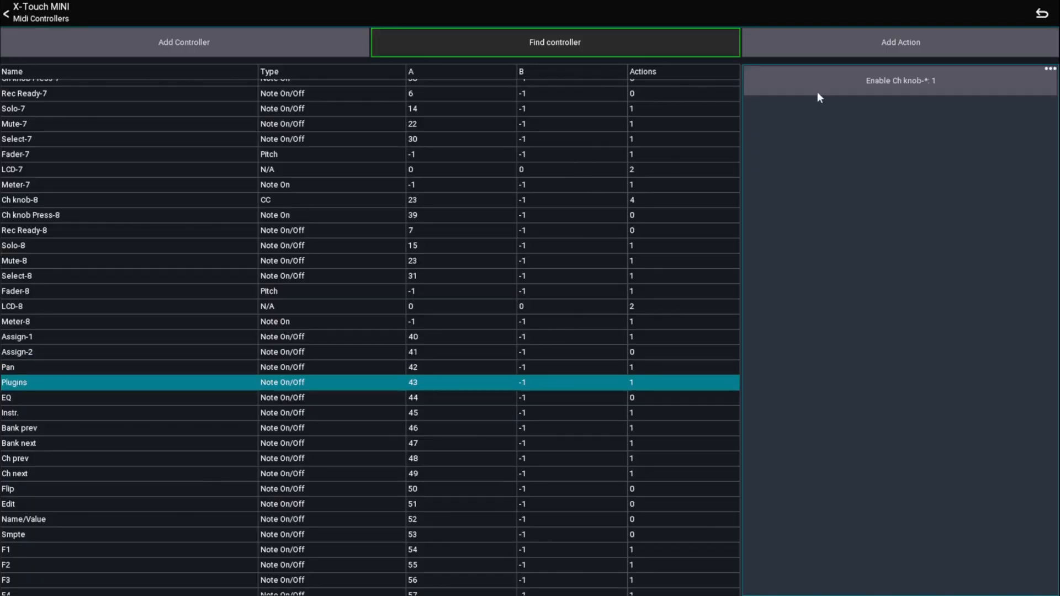
left_click(846, 69)
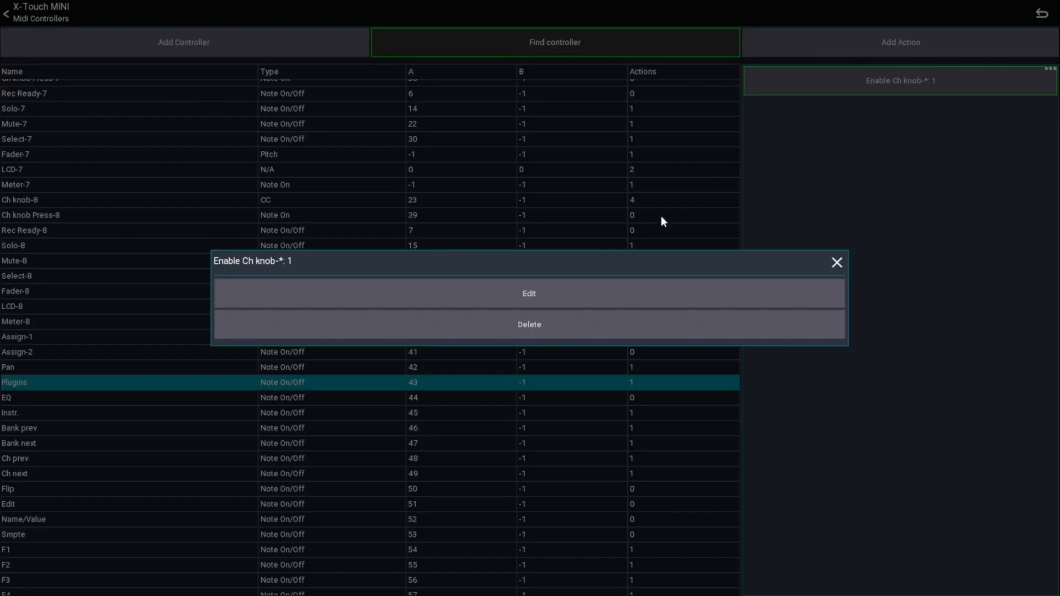
left_click(564, 325)
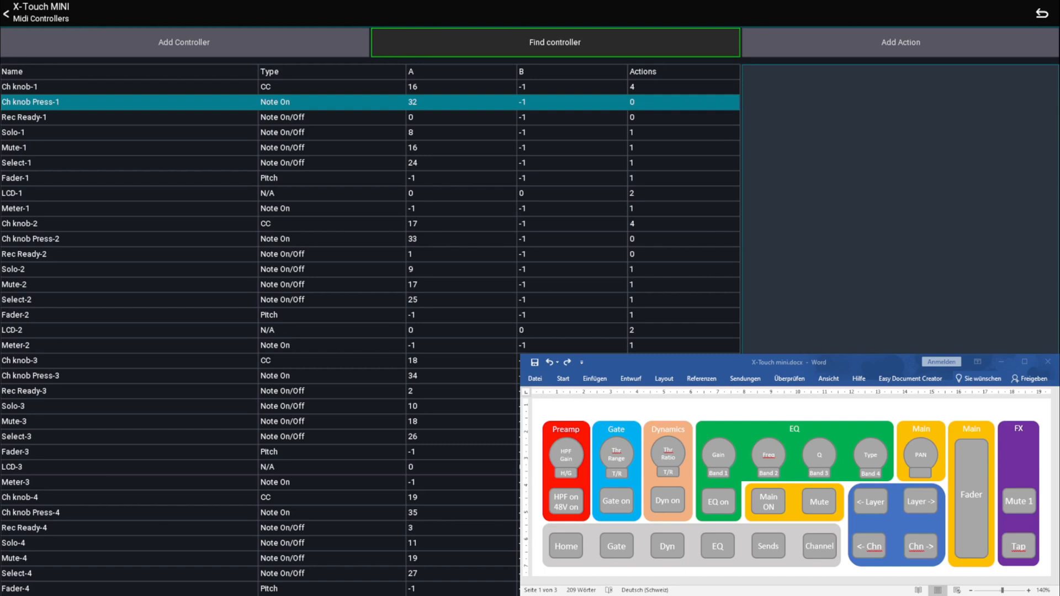
Find the Ch knob-1 controller and add a Current channel action to it for Preamp, Filter (HPF/LPF), 1, Freq
key("alt+Tab")
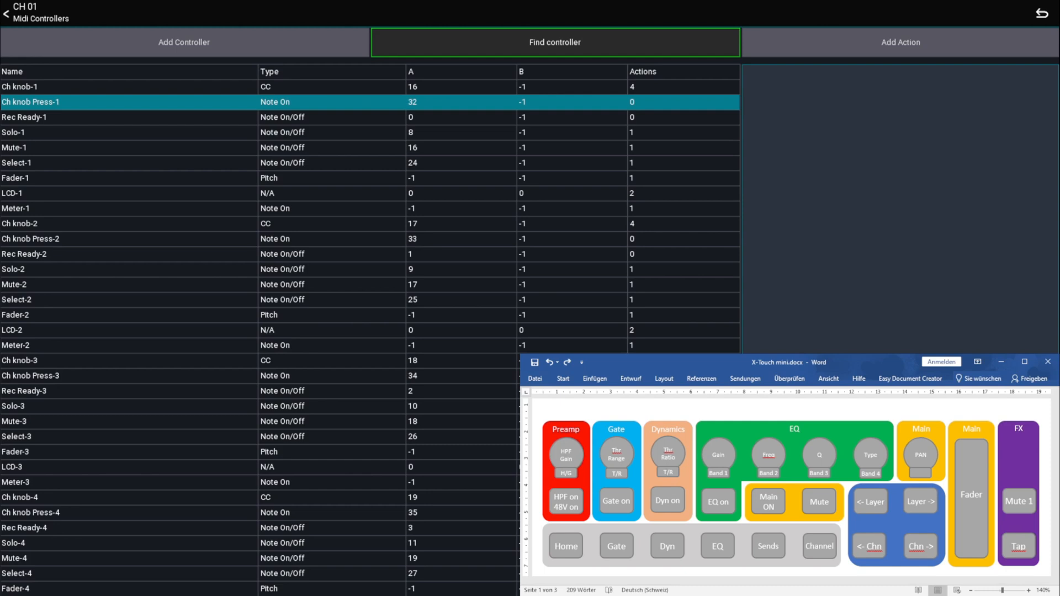
left_click(7, 14)
left_click(478, 45)
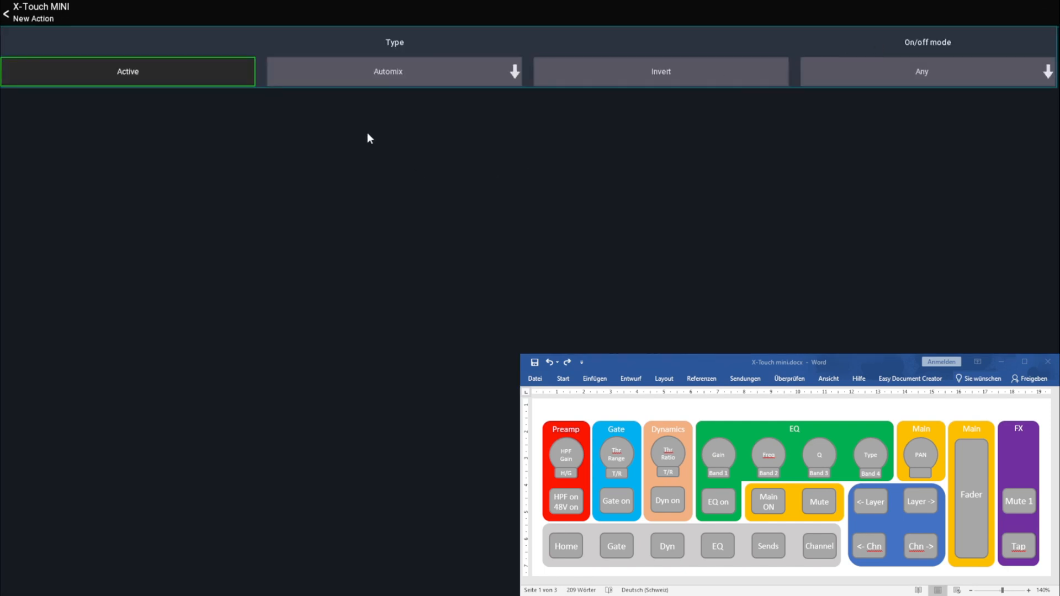
left_click(402, 73)
left_click(375, 178)
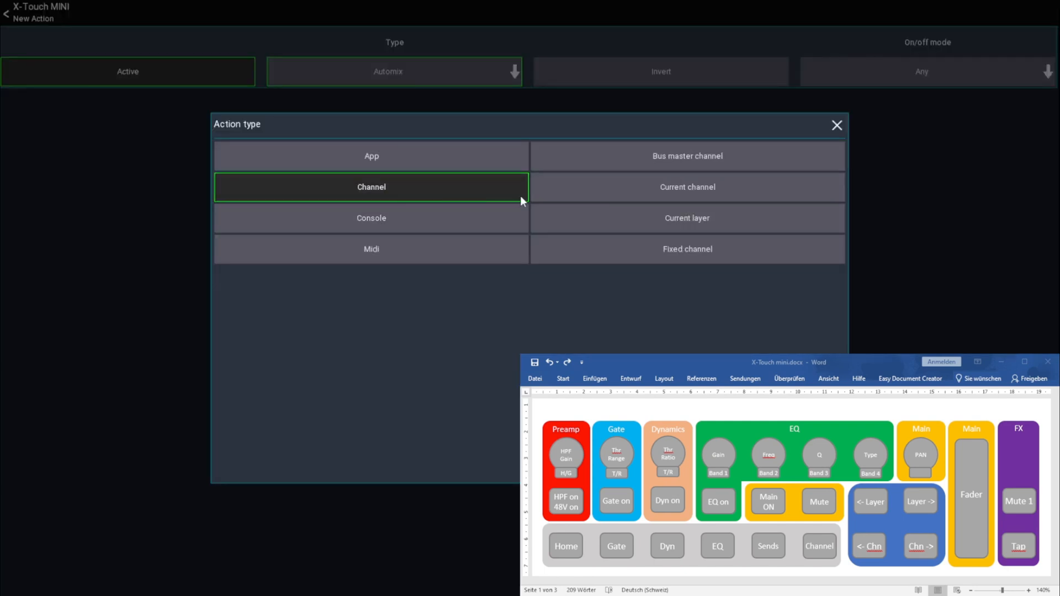
left_click(664, 187)
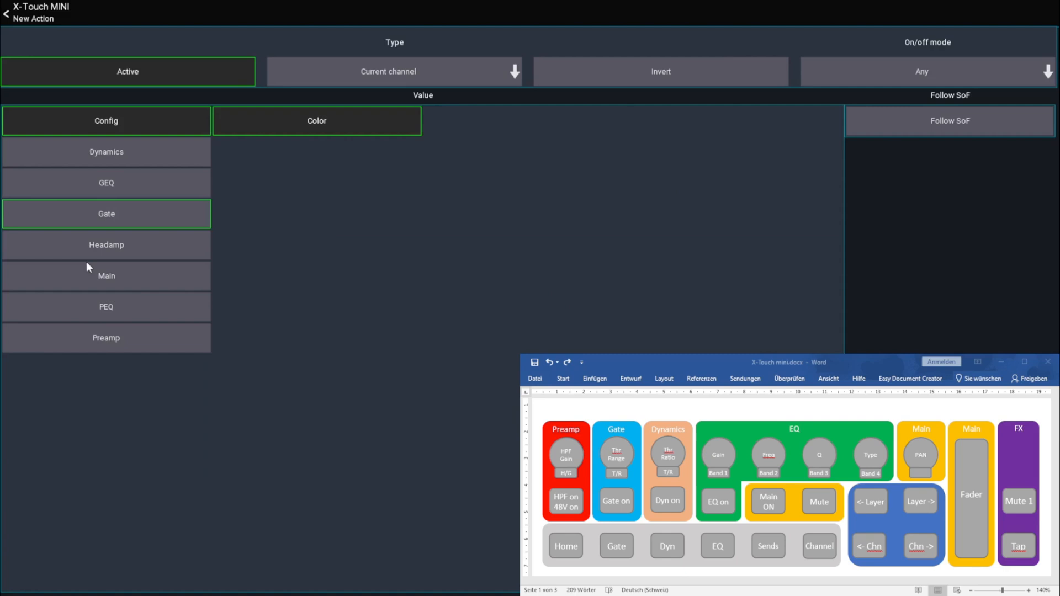
left_click(115, 244)
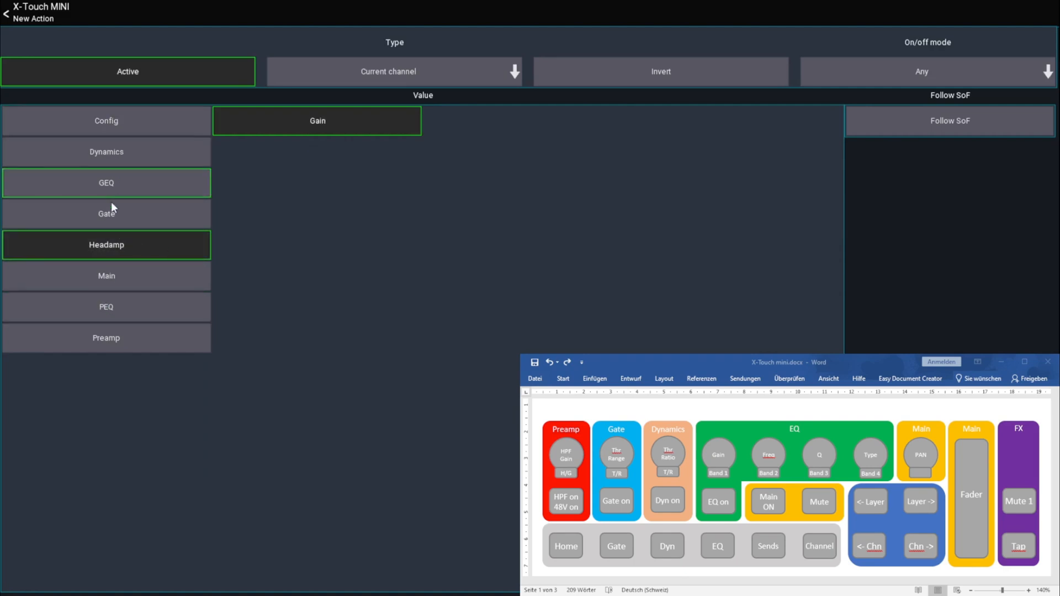
left_click(104, 332)
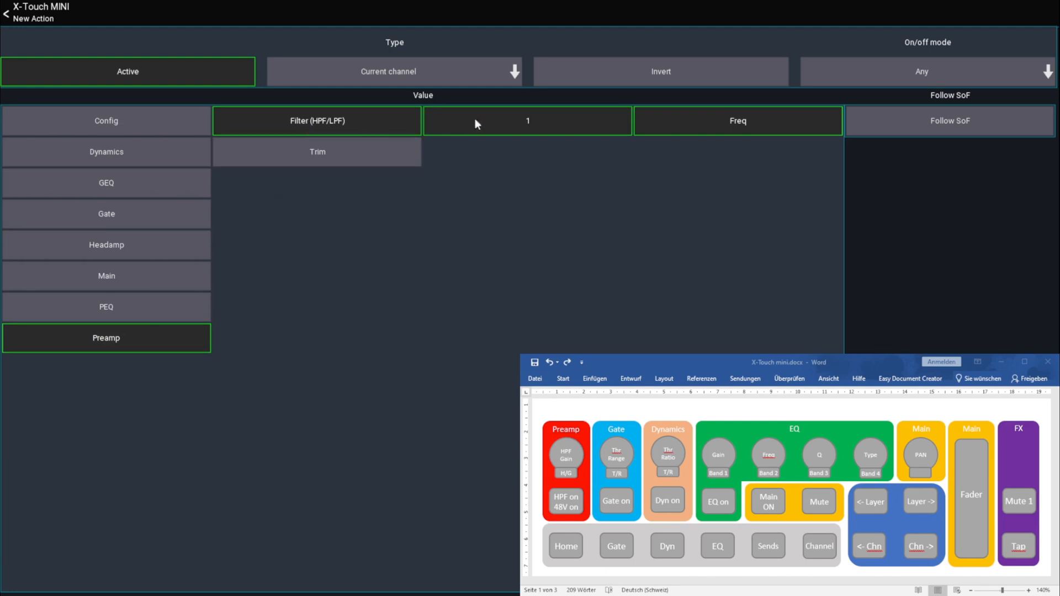
left_click(44, 19)
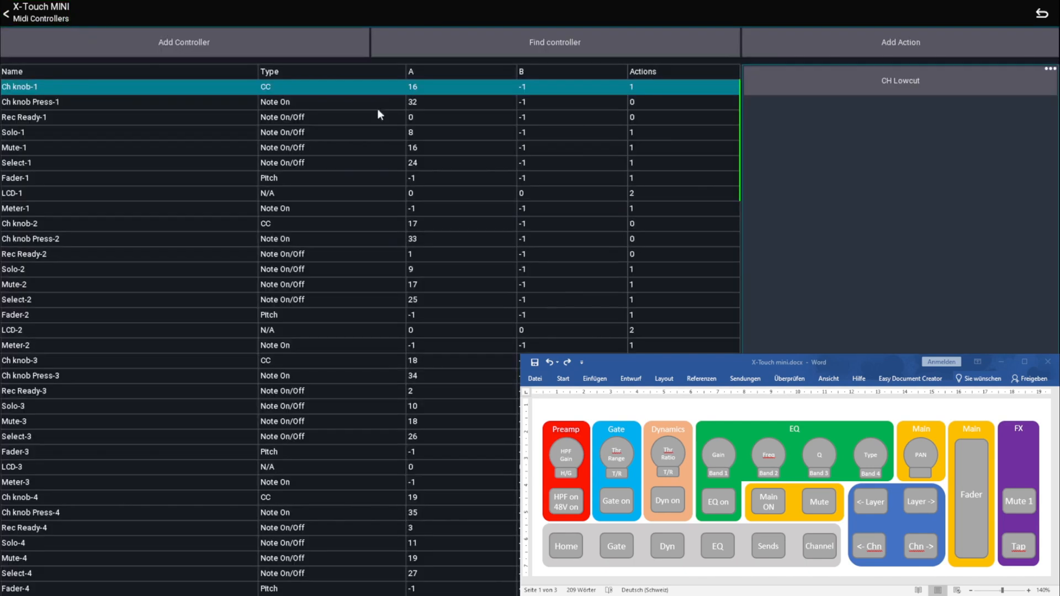
Add a second Current channel action to Ch knob-1 that controls the Headamp Gain
left_click(899, 37)
left_click(388, 83)
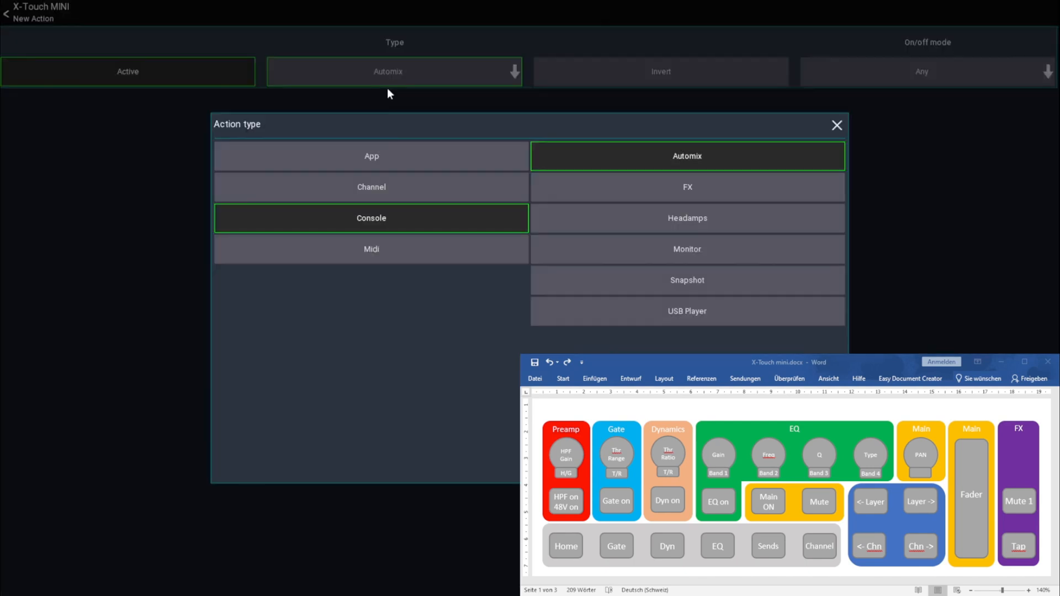
left_click(369, 192)
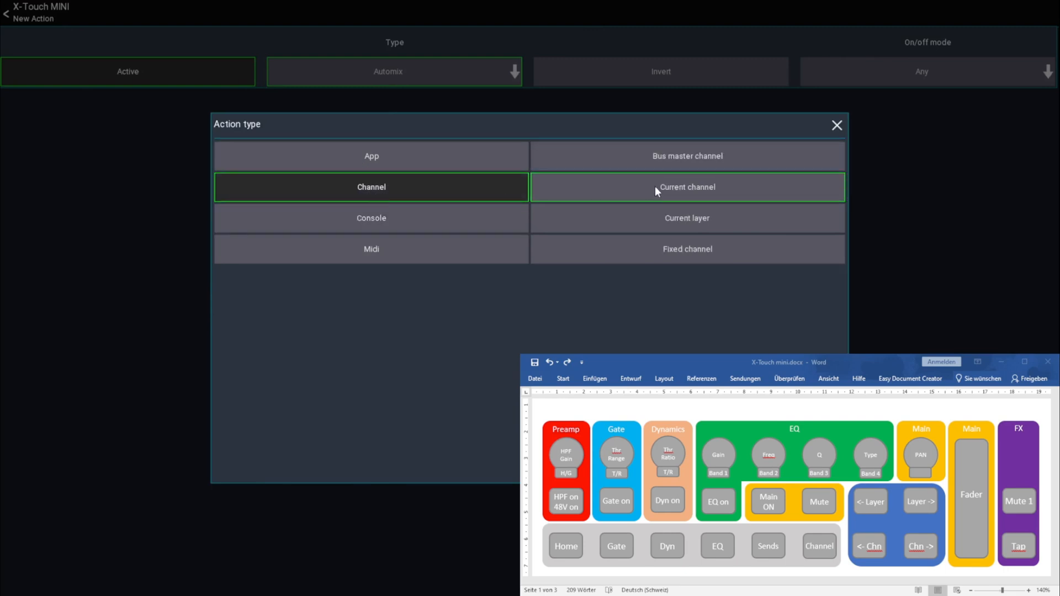
left_click(656, 190)
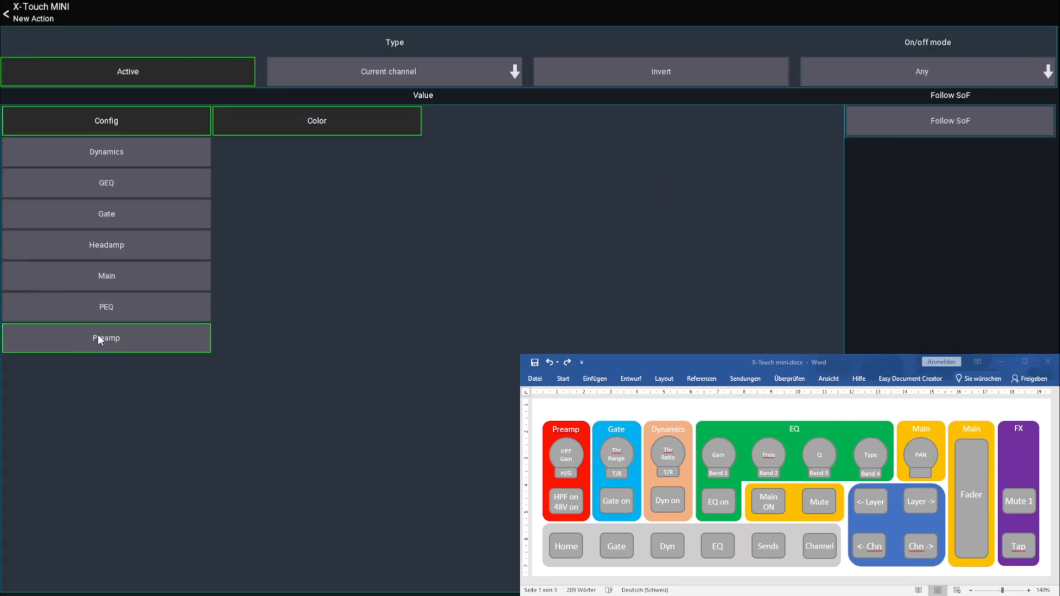
left_click(107, 246)
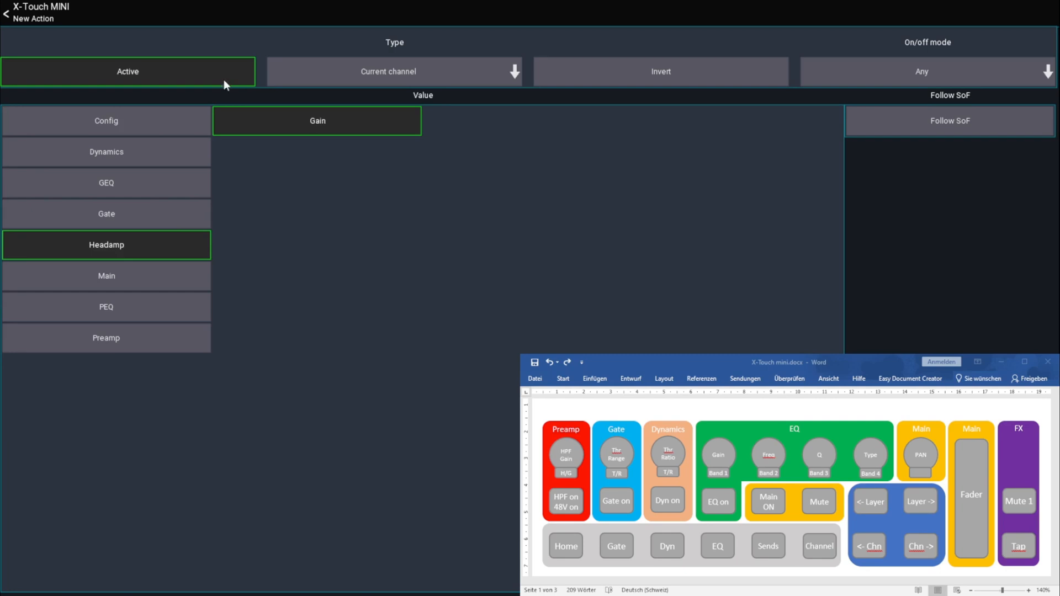
left_click(39, 18)
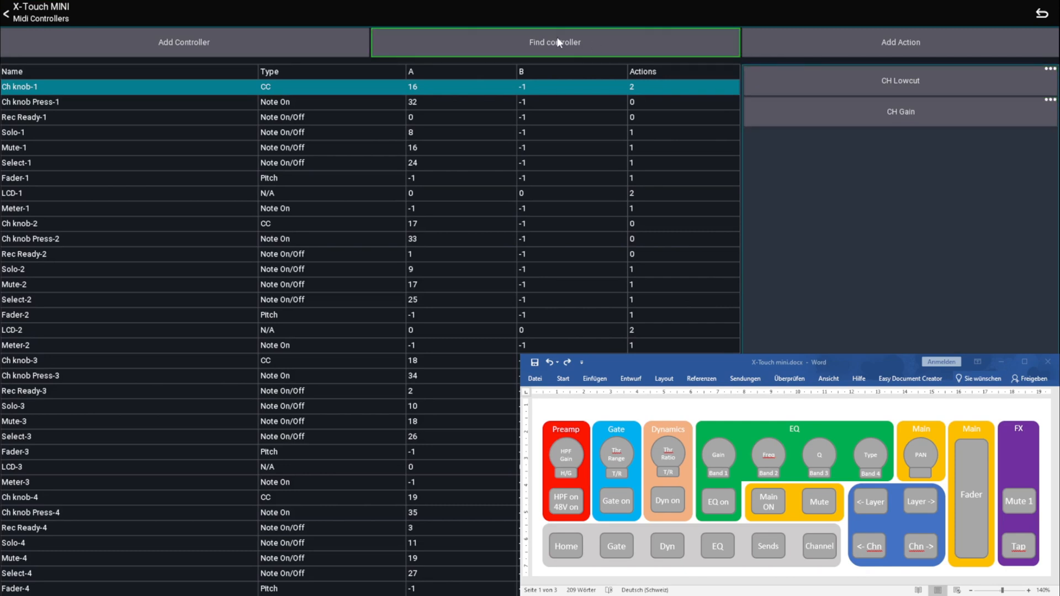
Find the Ch knob-2 controller and add a Current channel action to it for the Gate Thr value
left_click(571, 43)
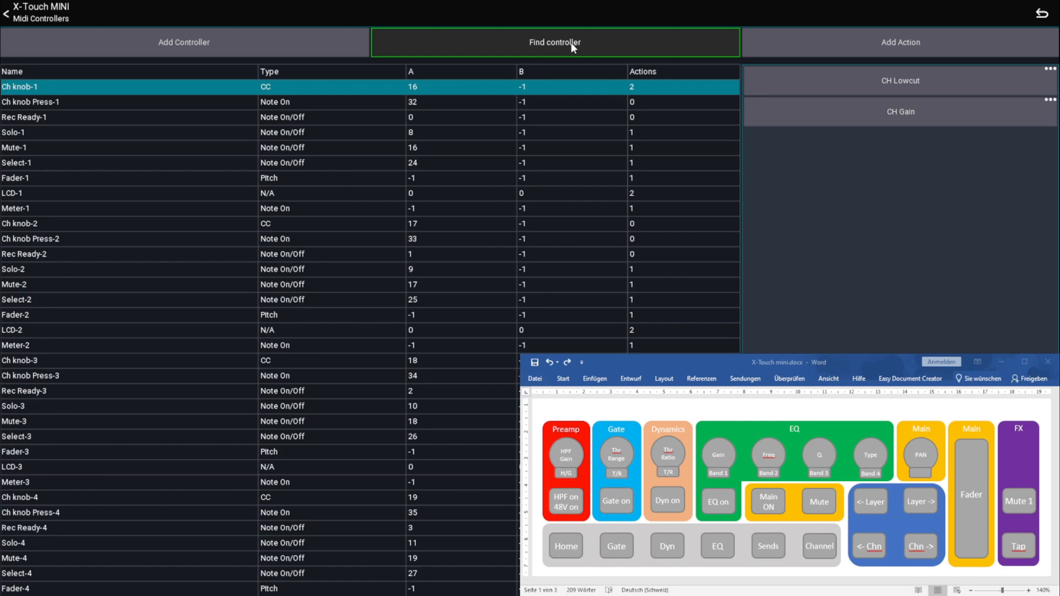
left_click(622, 434)
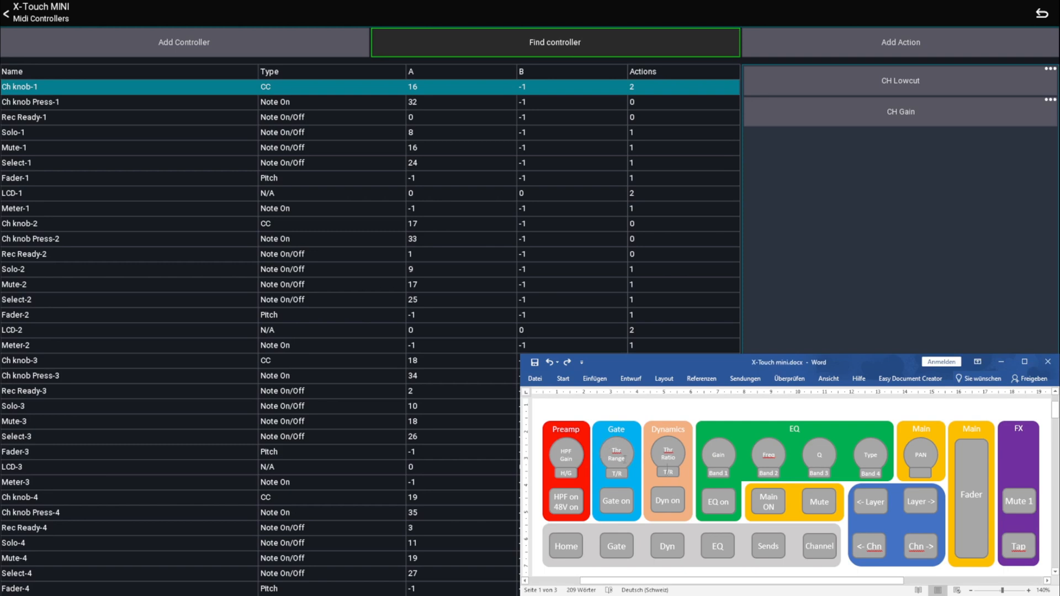
left_click(522, 38)
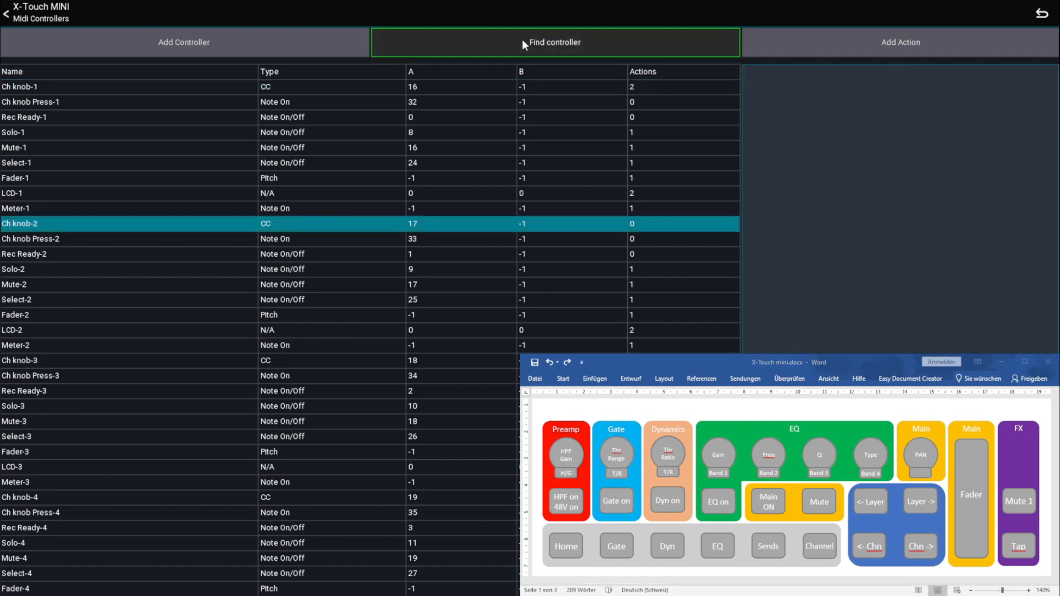
left_click(888, 41)
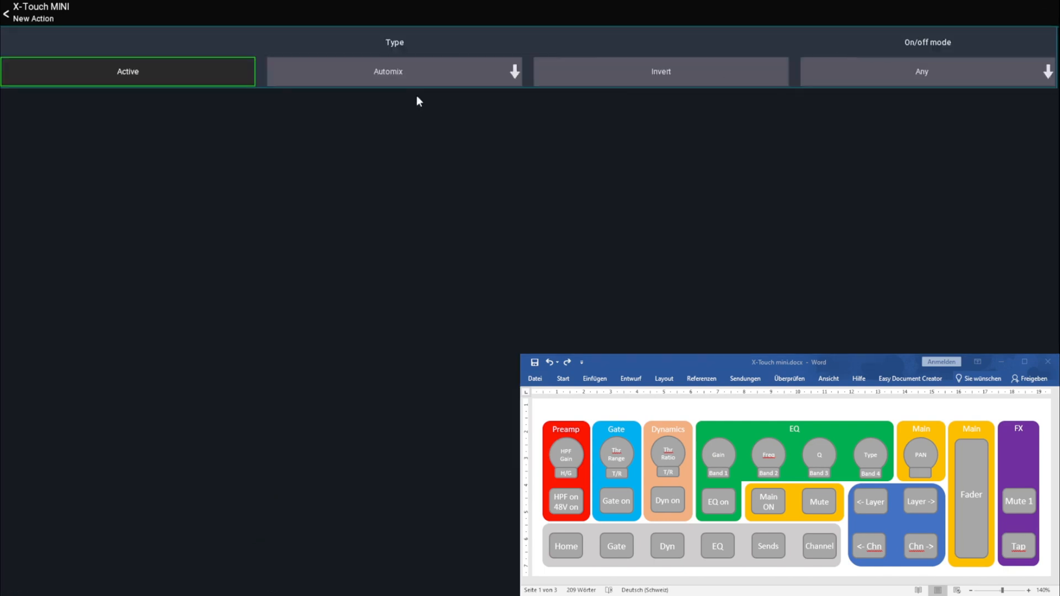
left_click(420, 80)
left_click(400, 190)
left_click(631, 190)
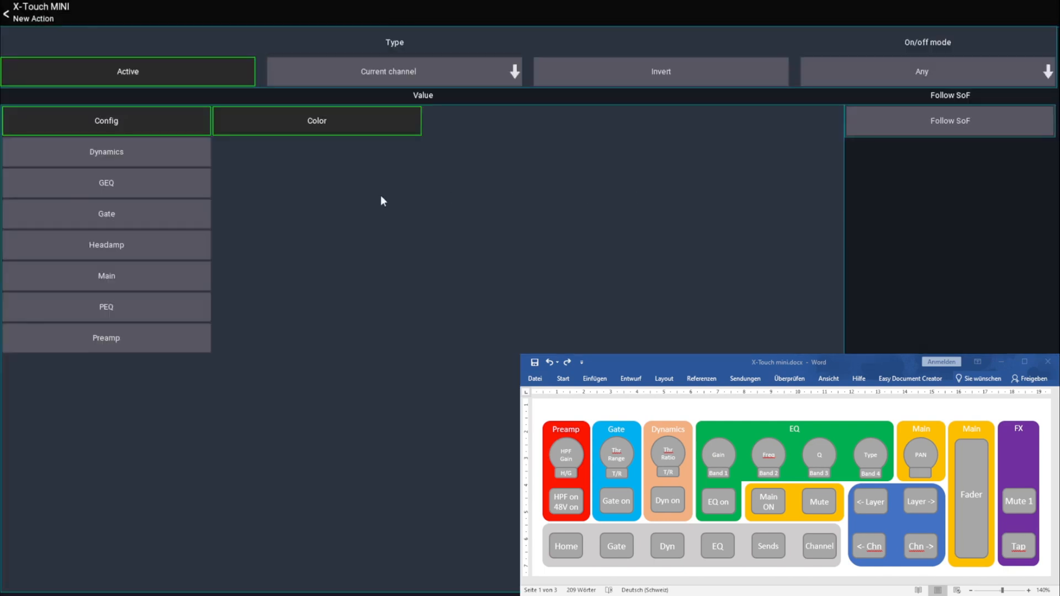
left_click(118, 219)
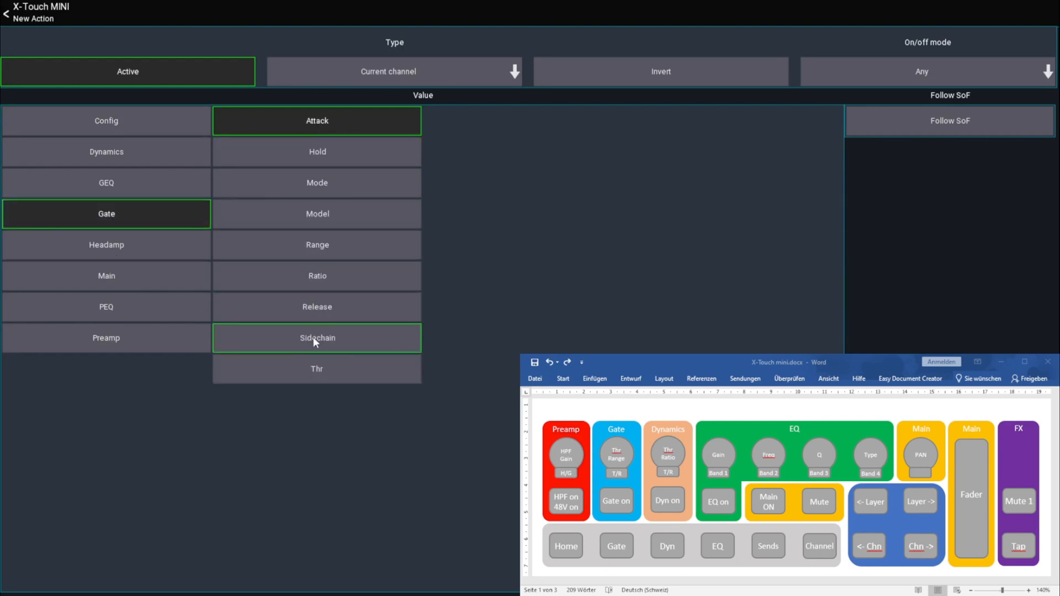
left_click(315, 367)
left_click(44, 16)
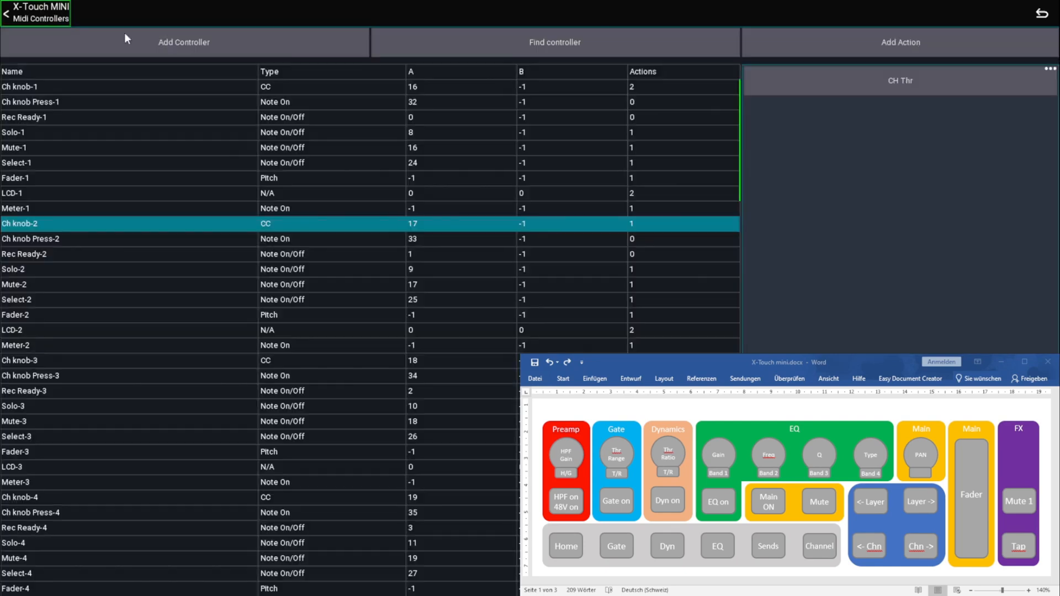
Add a second Current channel action to Ch knob-2 that controls the Gate Range
left_click(848, 37)
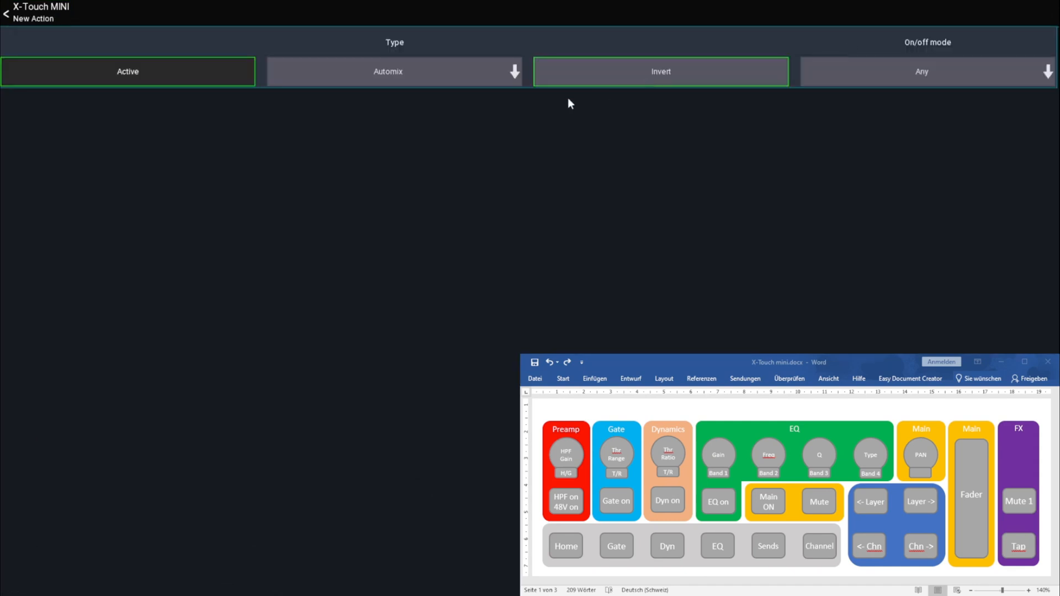
left_click(415, 75)
left_click(386, 190)
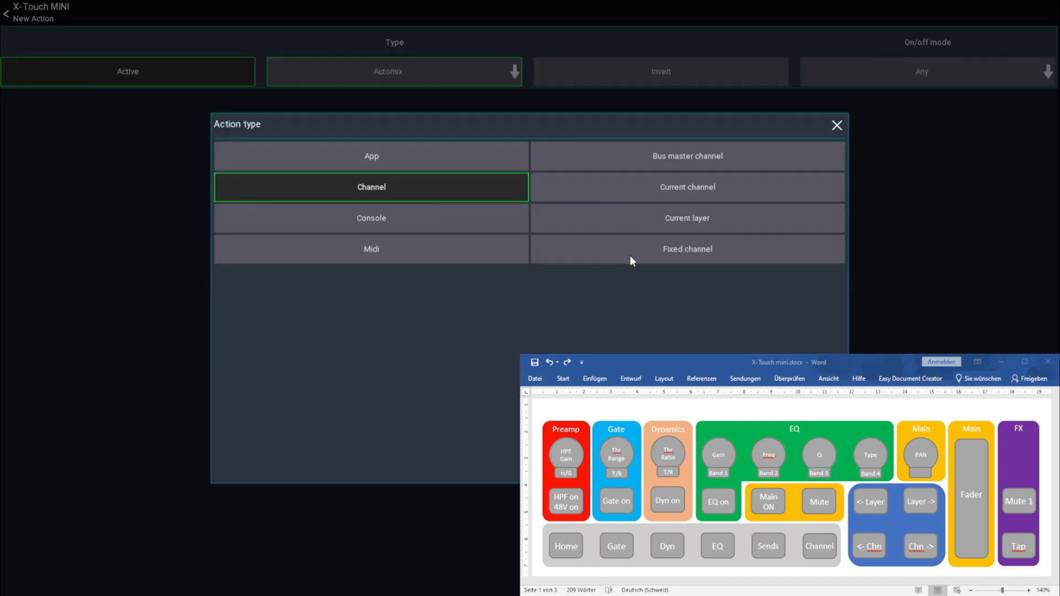
left_click(682, 189)
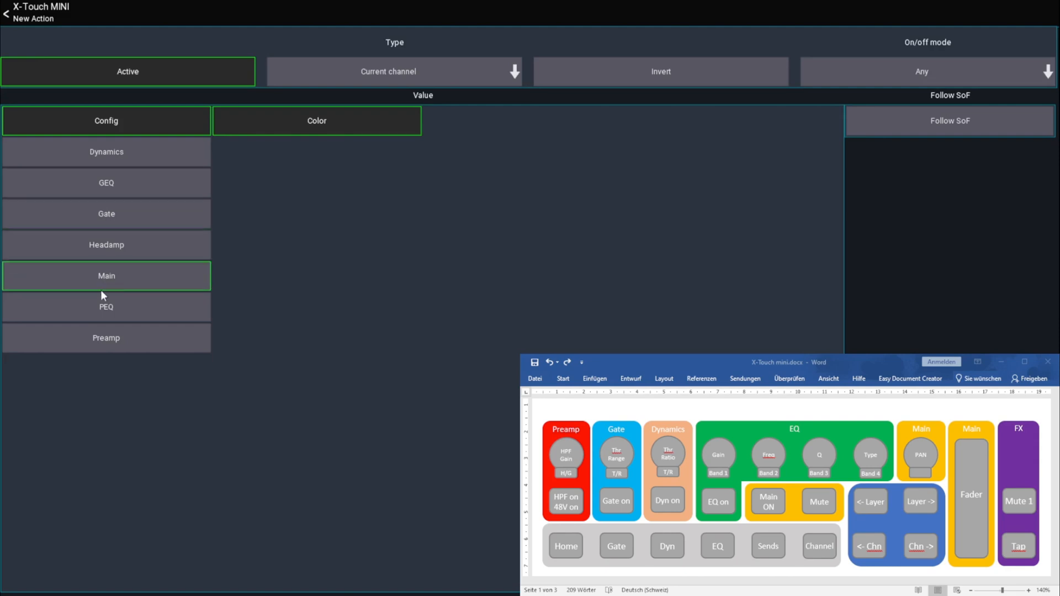
left_click(112, 221)
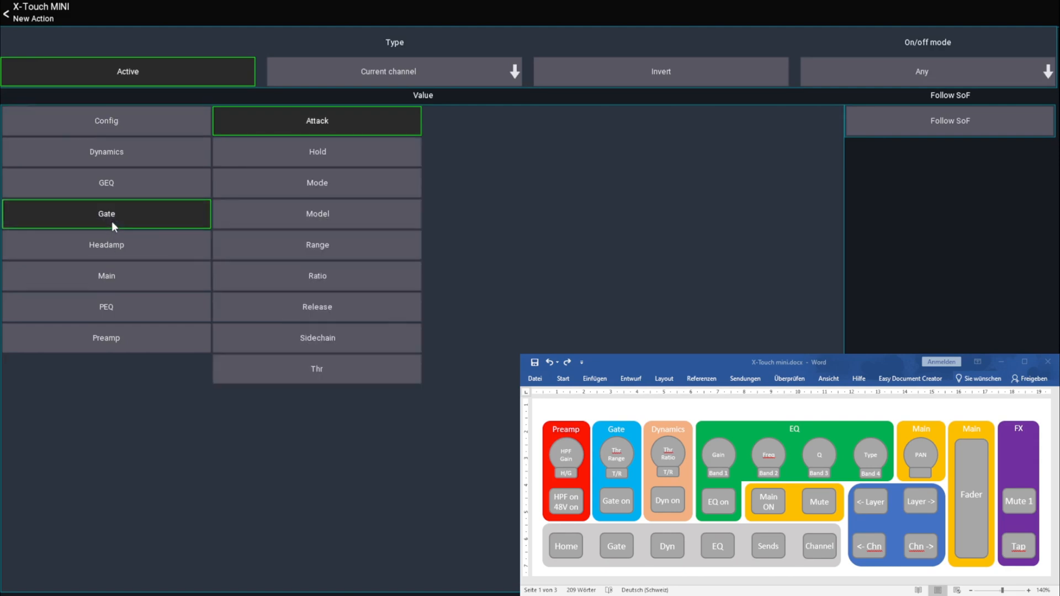
left_click(389, 245)
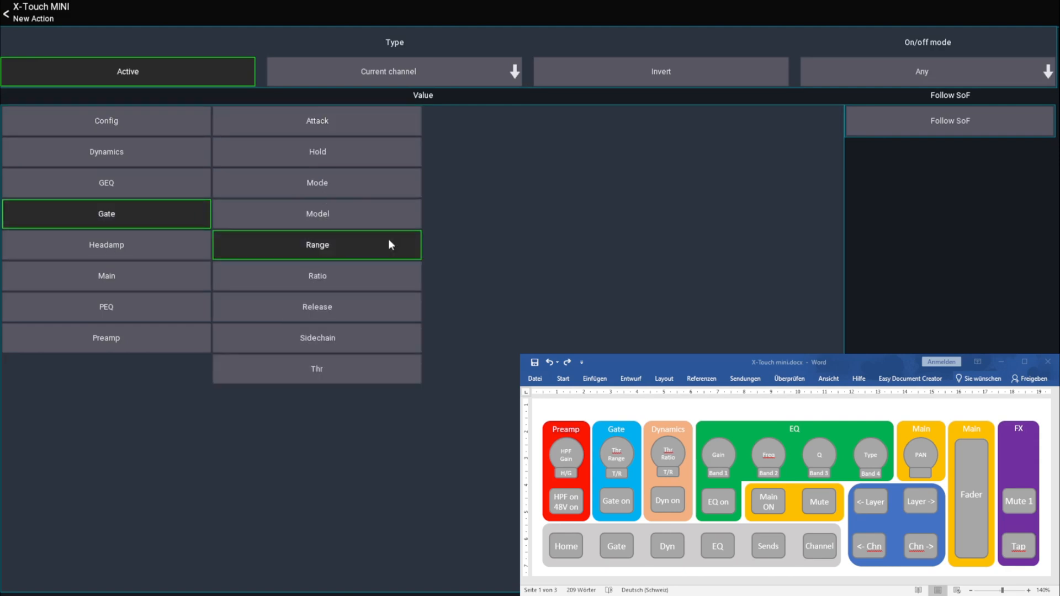
left_click(39, 15)
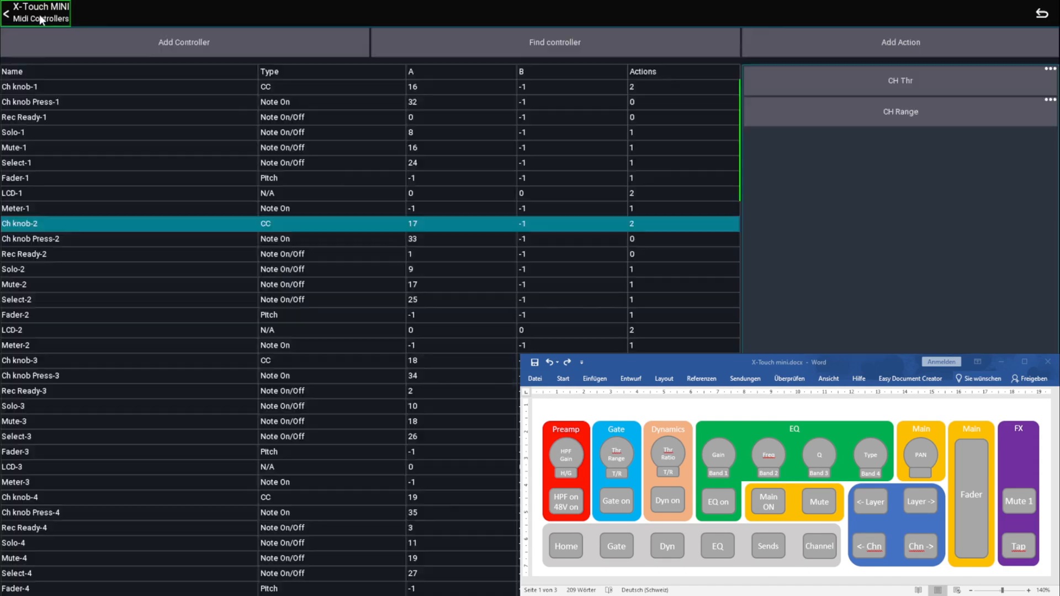
Find the Ch knob-3 controller and add a Current channel action to it for the Dynamics Thr value
left_click(625, 49)
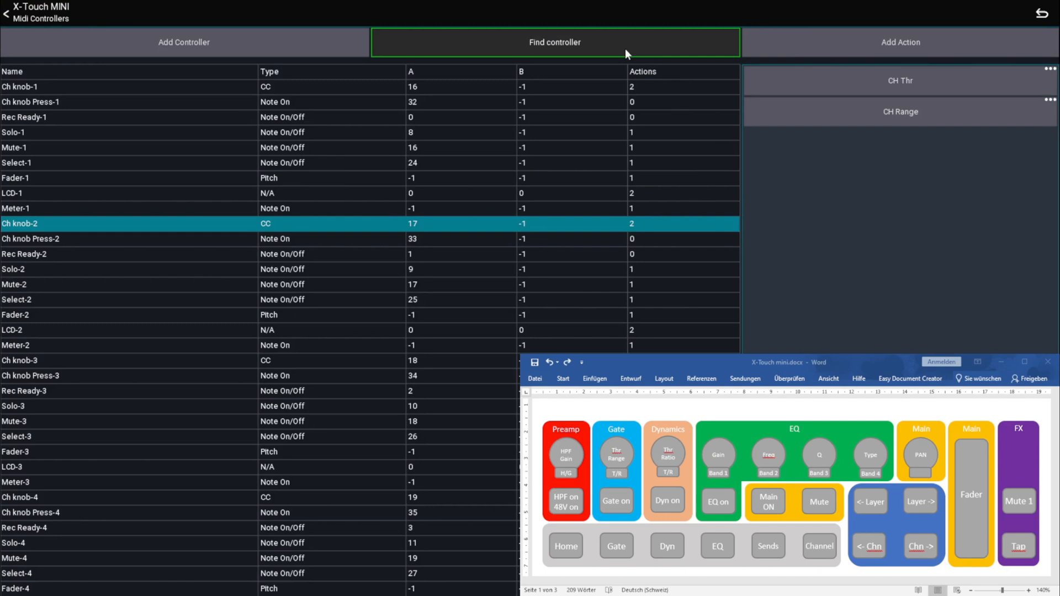
left_click(867, 48)
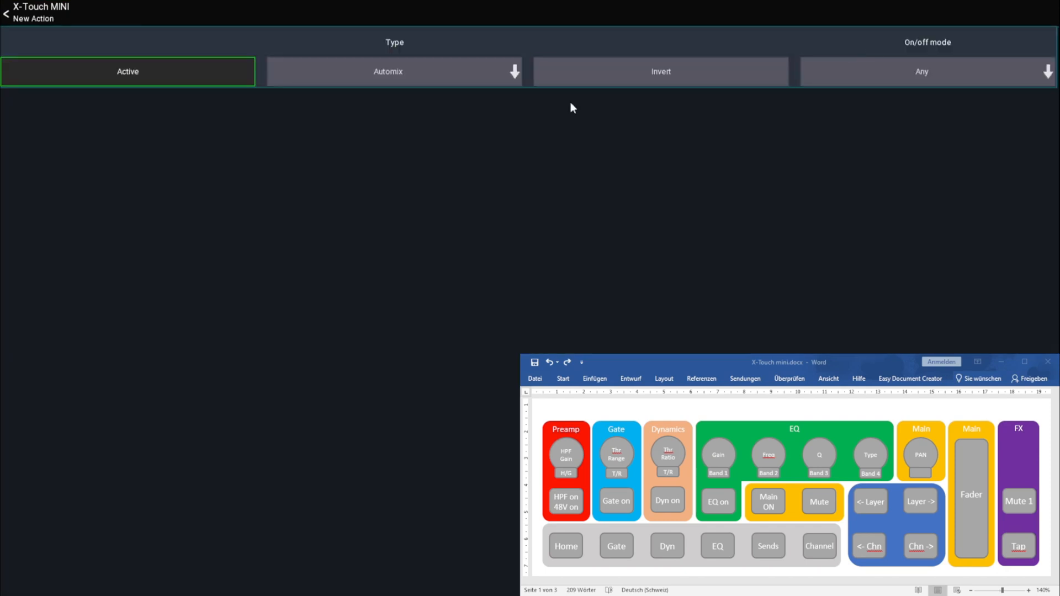
left_click(373, 65)
left_click(463, 191)
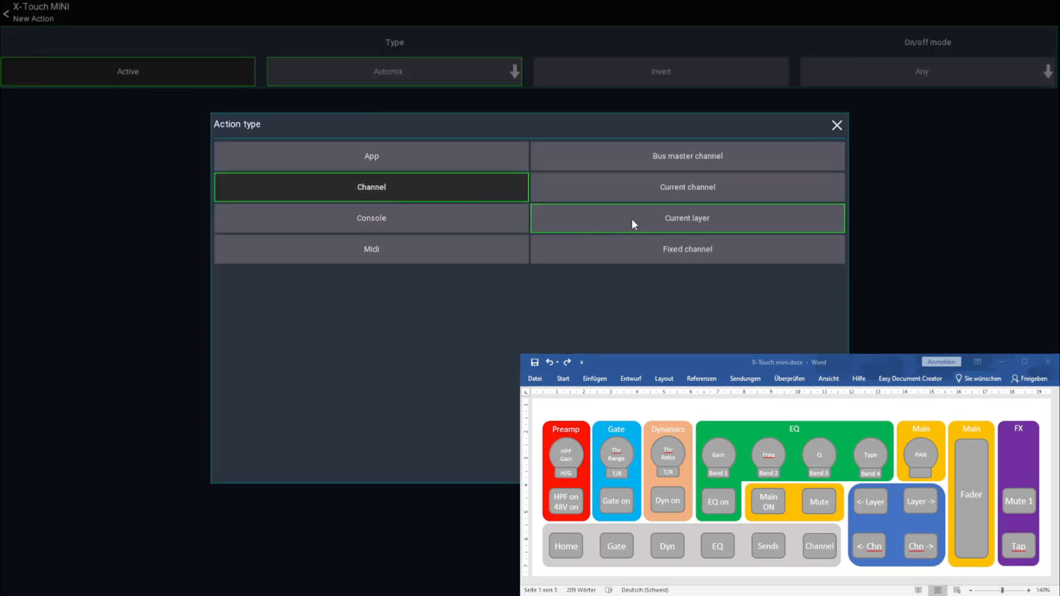
left_click(684, 188)
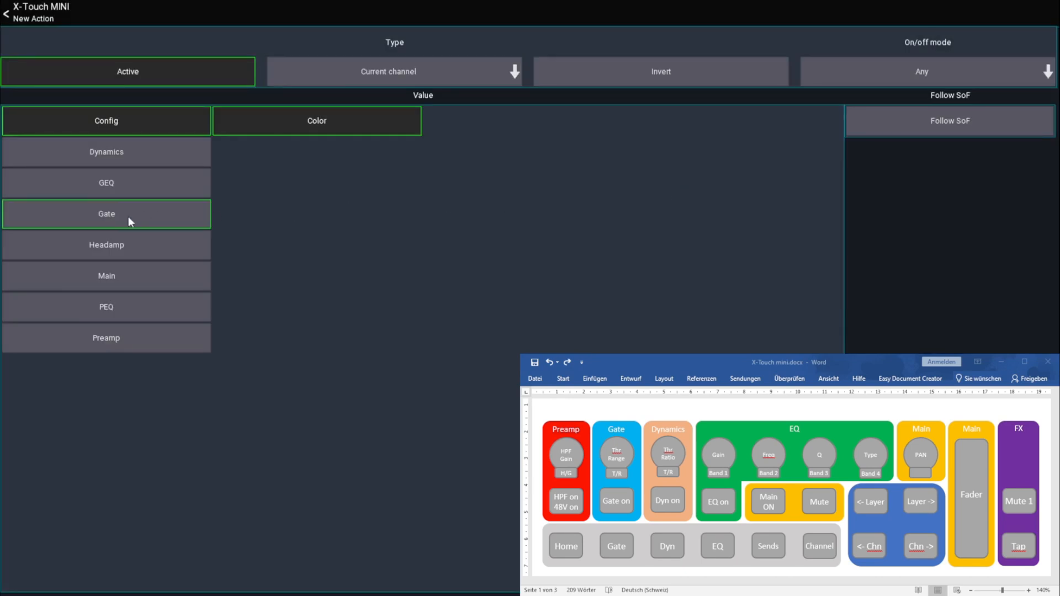
left_click(135, 157)
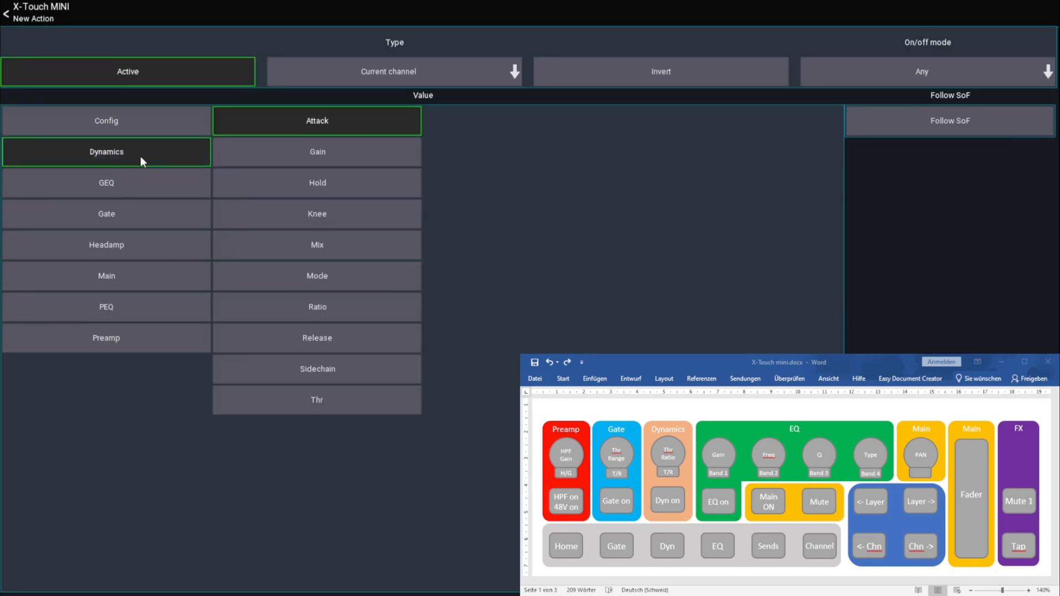
left_click(316, 399)
left_click(79, 16)
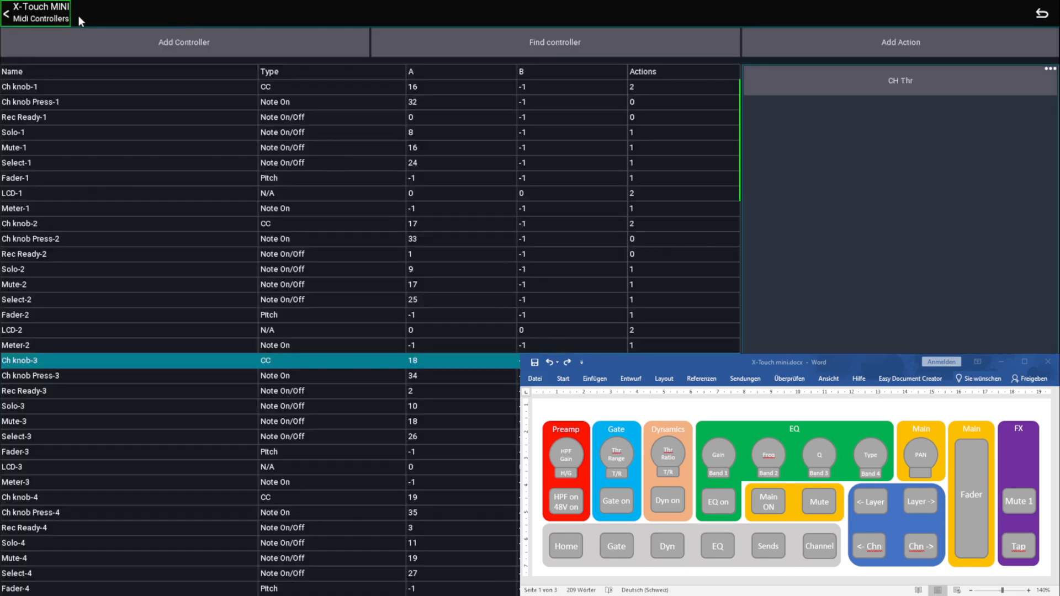
Add a second Current channel action to Ch knob-3 that controls the Dynamics Ratio
left_click(784, 56)
left_click(416, 74)
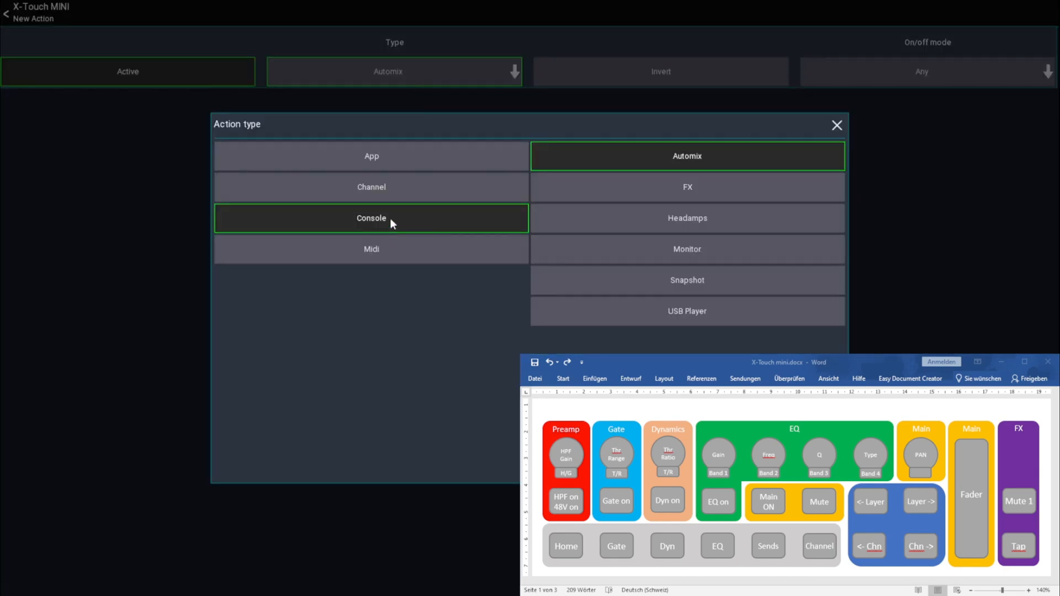
left_click(464, 200)
left_click(690, 188)
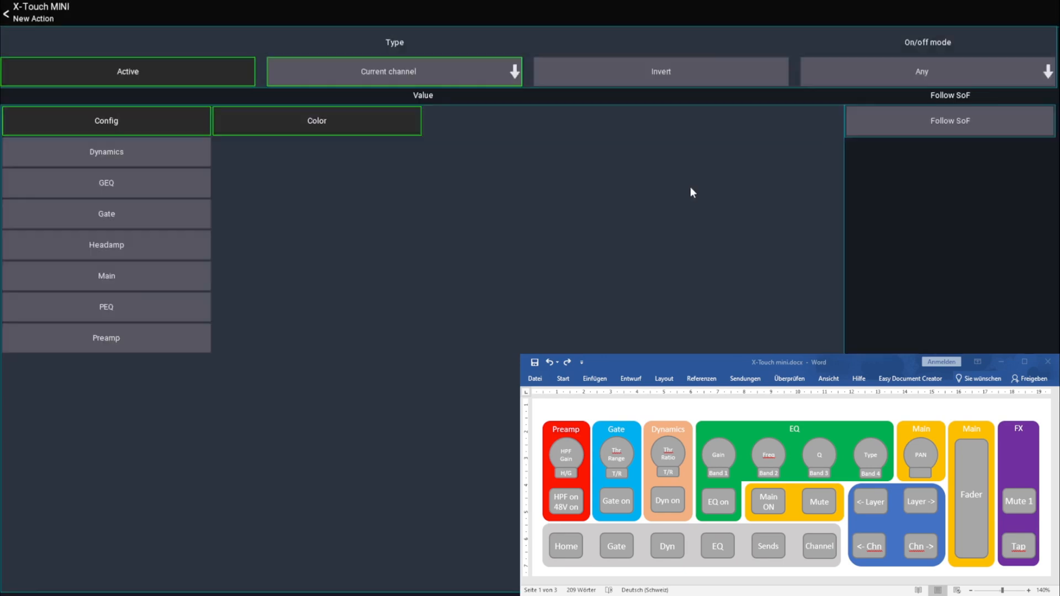
left_click(117, 151)
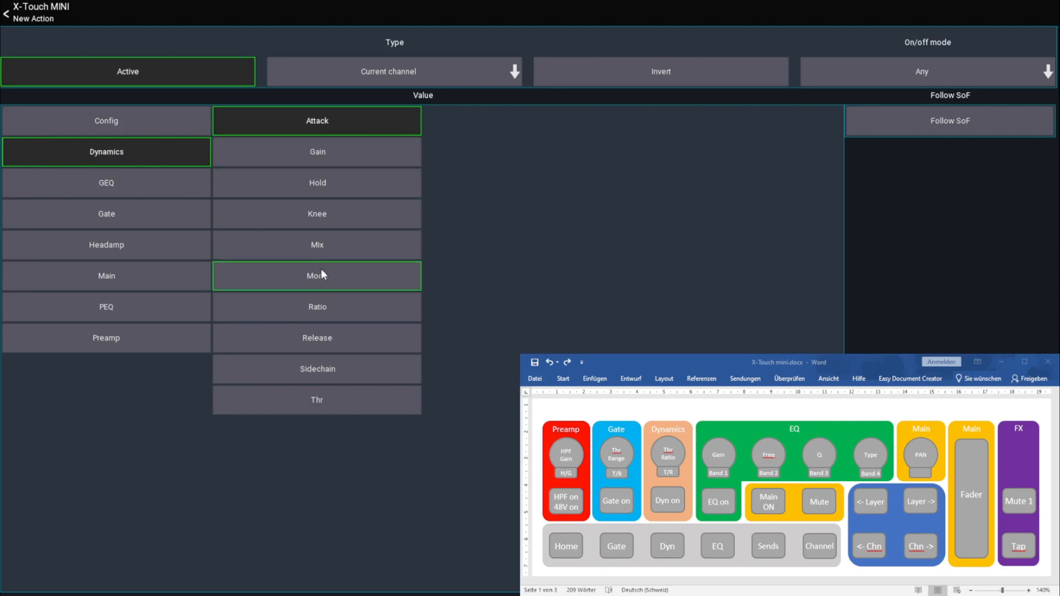
left_click(321, 312)
left_click(60, 21)
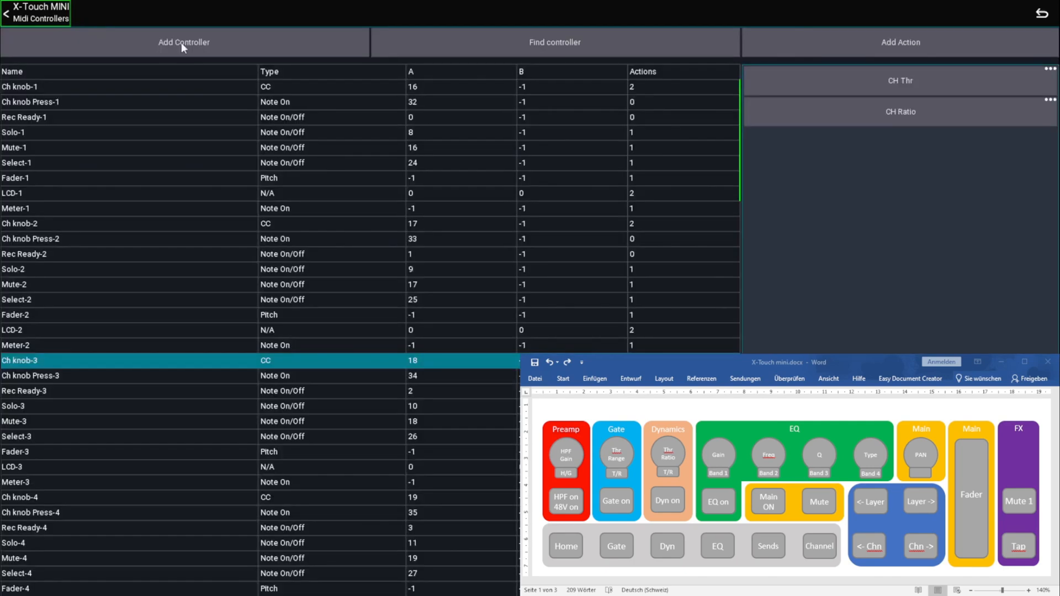
Find the Ch knob-4 controller and add a Current channel action to it for the PEQ current band Gain
left_click(583, 44)
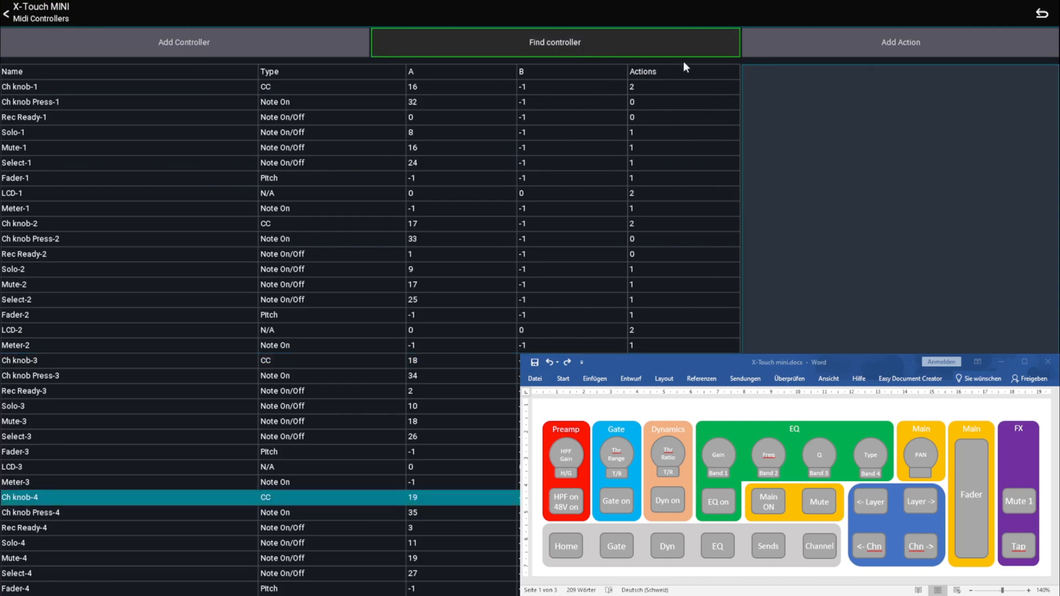
left_click(830, 45)
left_click(380, 74)
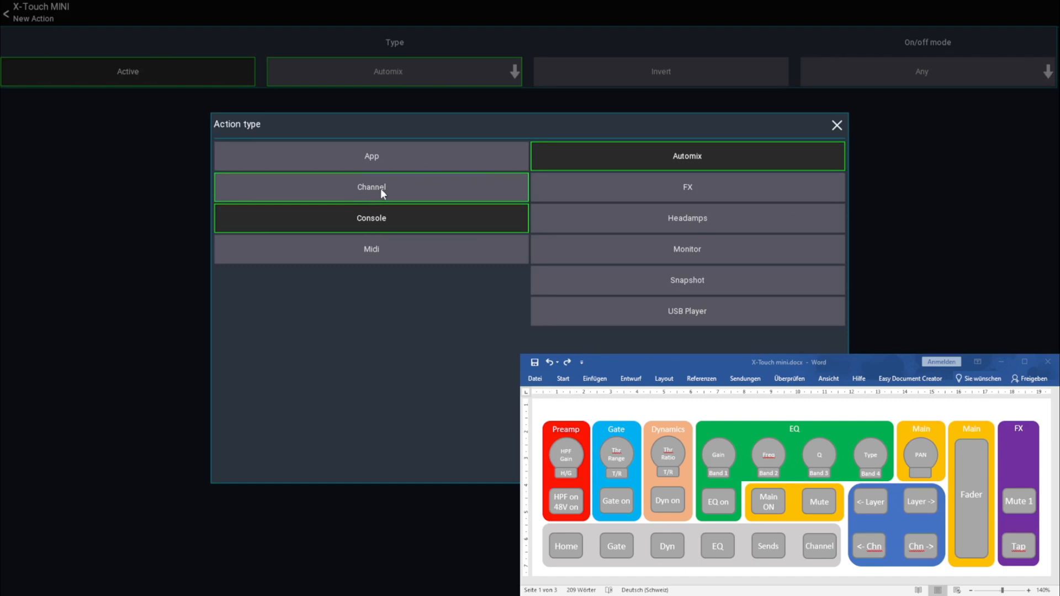
left_click(380, 188)
left_click(686, 185)
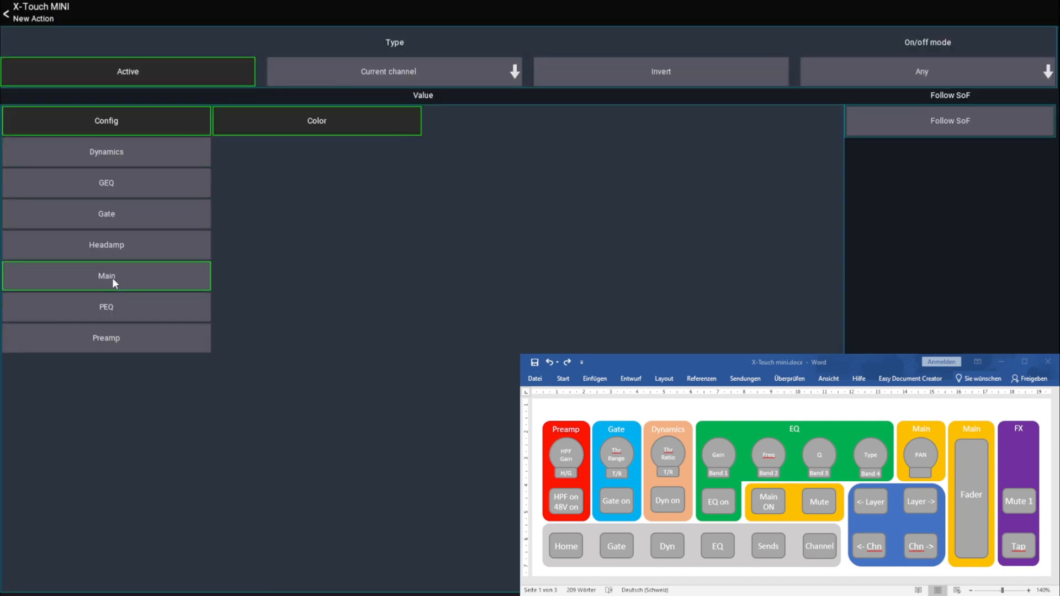
left_click(108, 309)
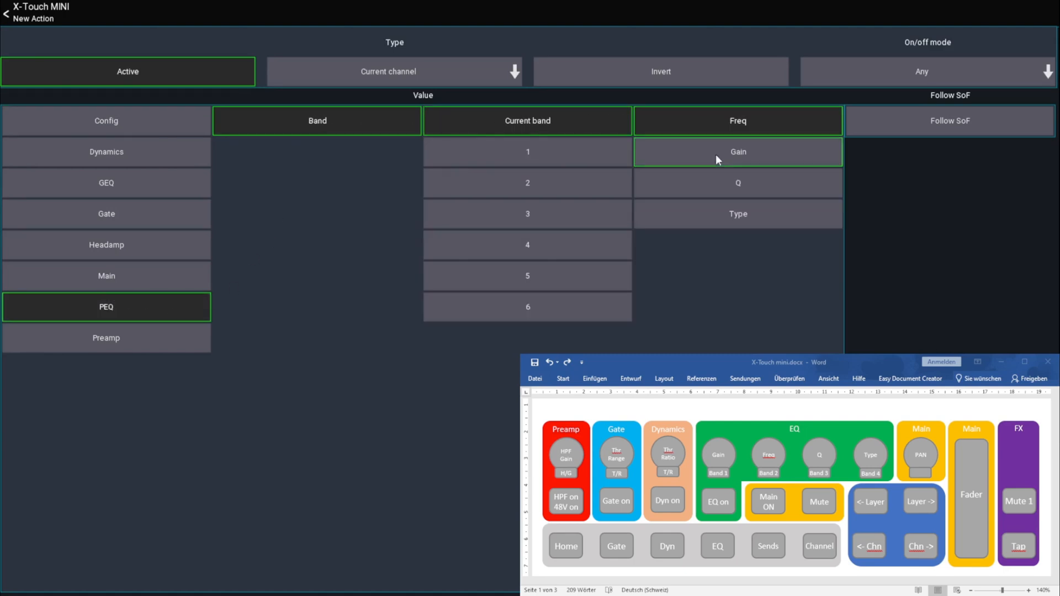
left_click(730, 154)
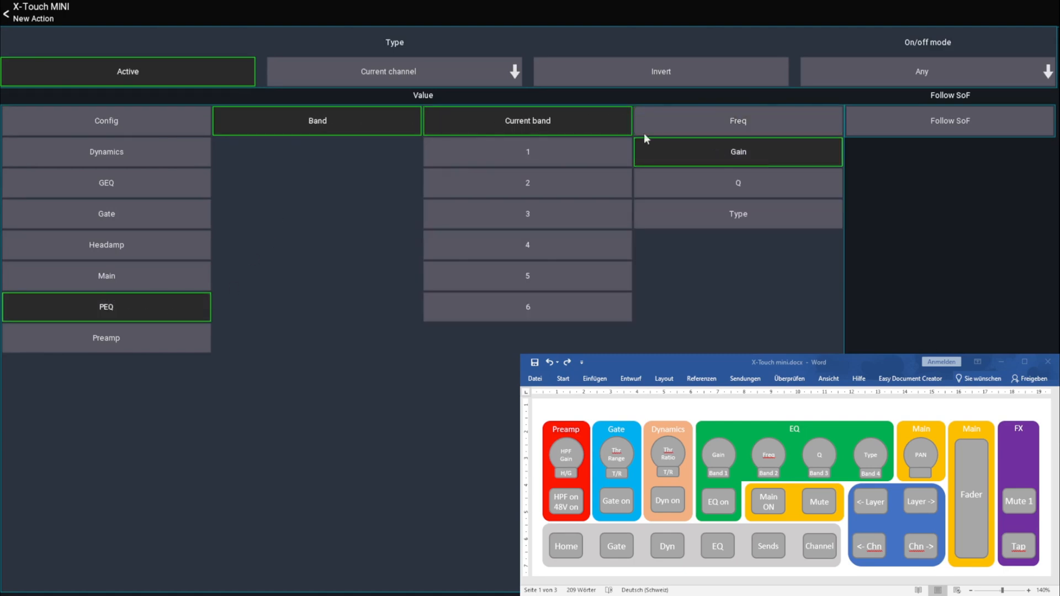
left_click(46, 19)
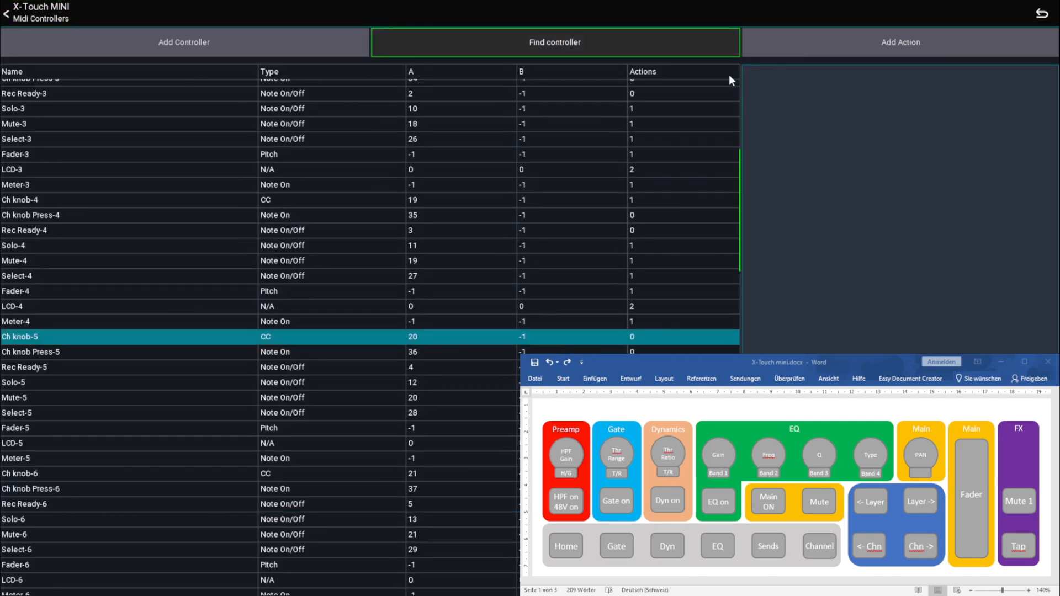
Add a Current channel action to the Ch knob-5 controller for the PEQ current band Freq
left_click(814, 50)
left_click(384, 74)
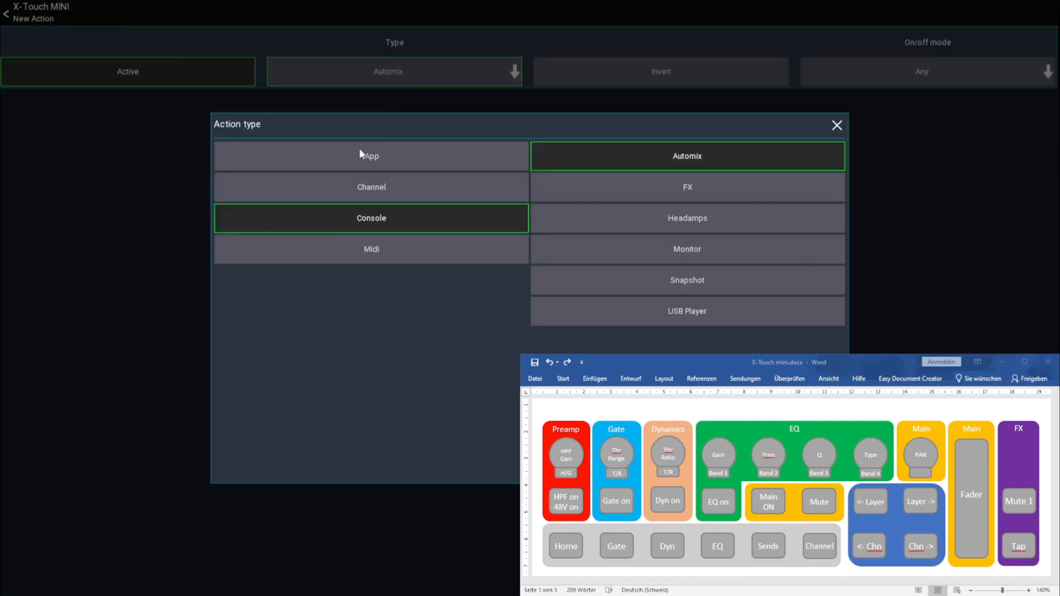
left_click(396, 187)
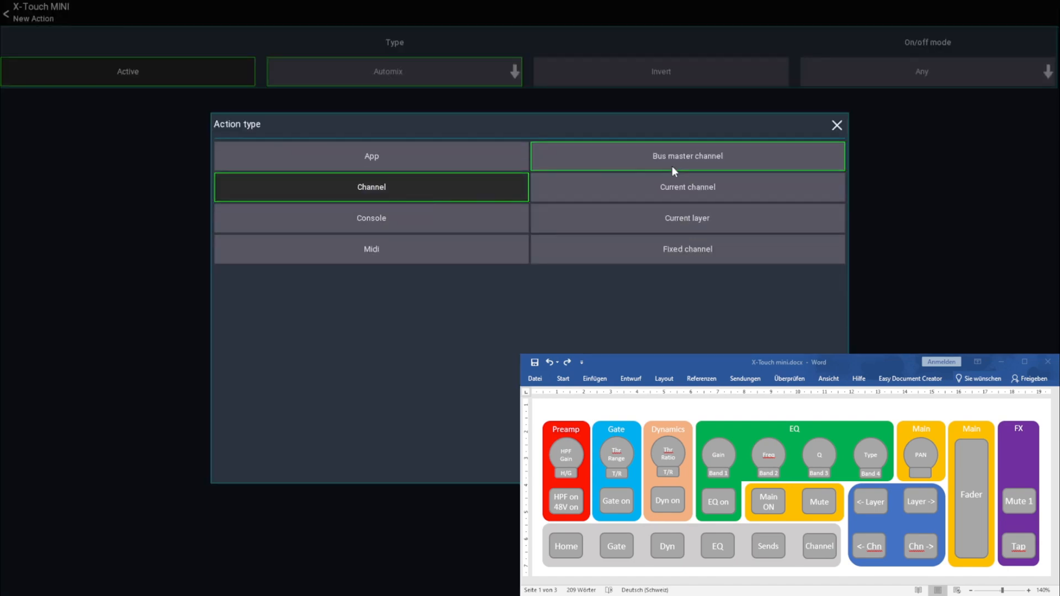
left_click(698, 184)
left_click(117, 198)
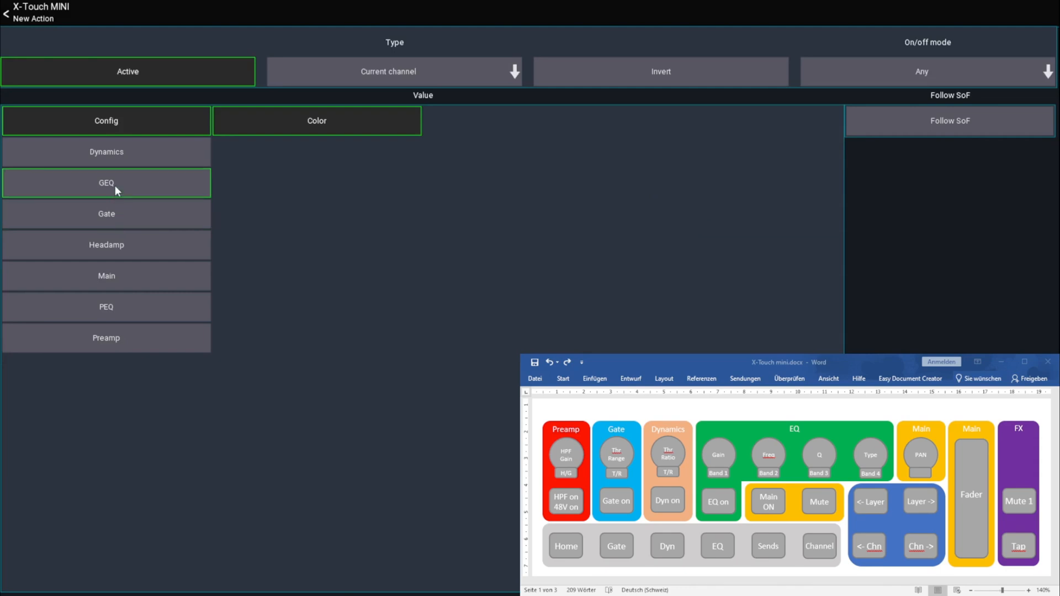
left_click(108, 305)
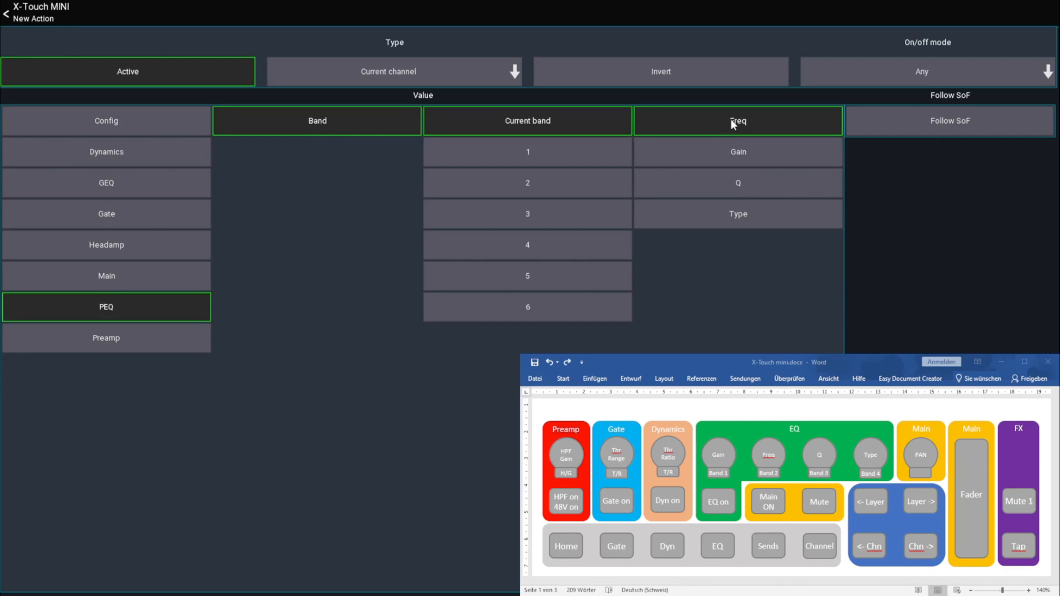
left_click(49, 19)
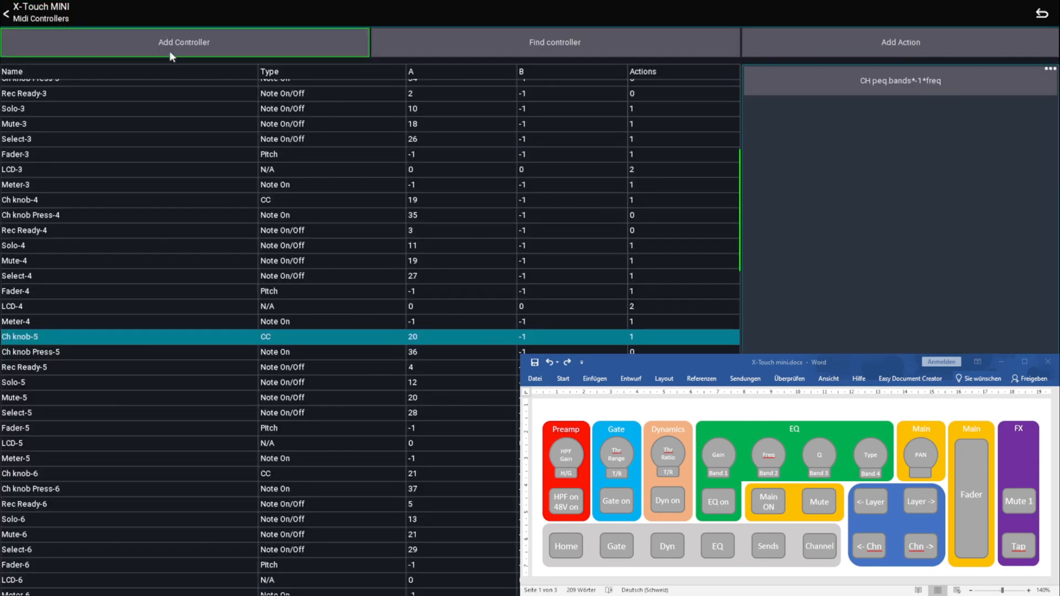
Find the Ch knob-6 controller and add a Current channel action to it for the PEQ current band Q
left_click(585, 43)
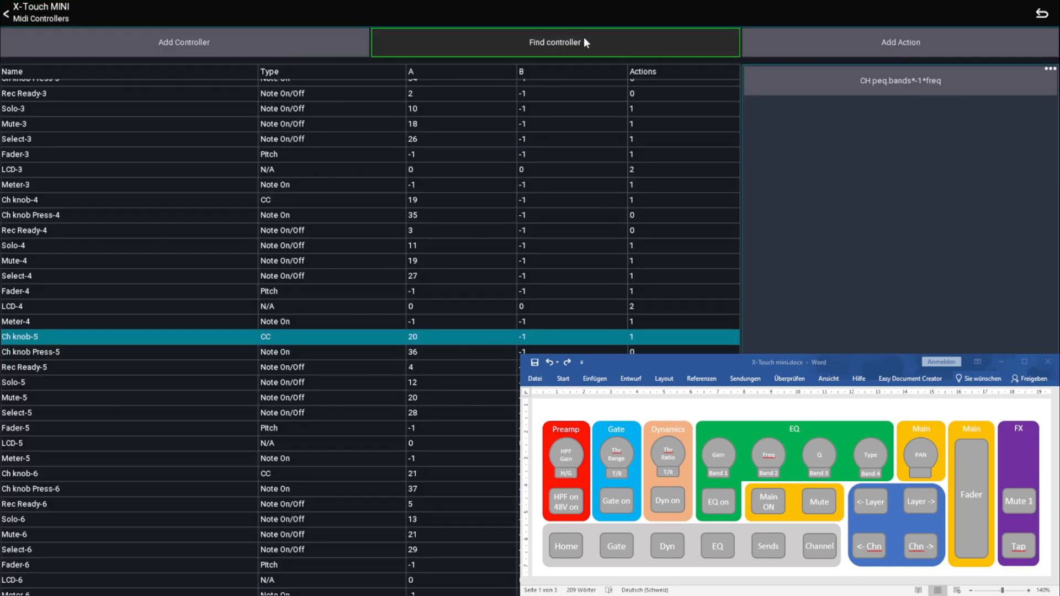
left_click(846, 51)
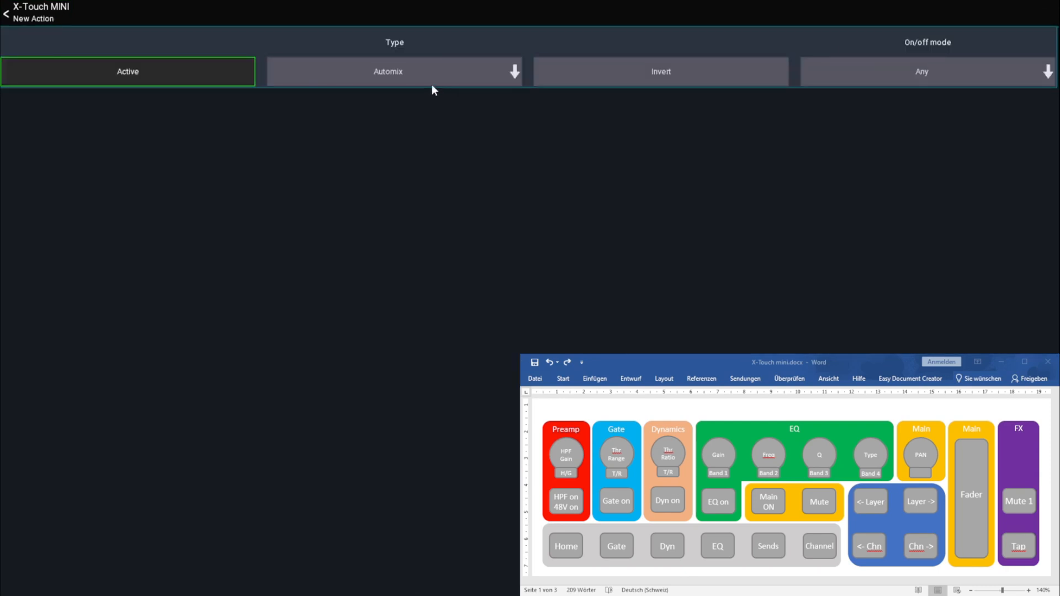
left_click(399, 82)
left_click(378, 194)
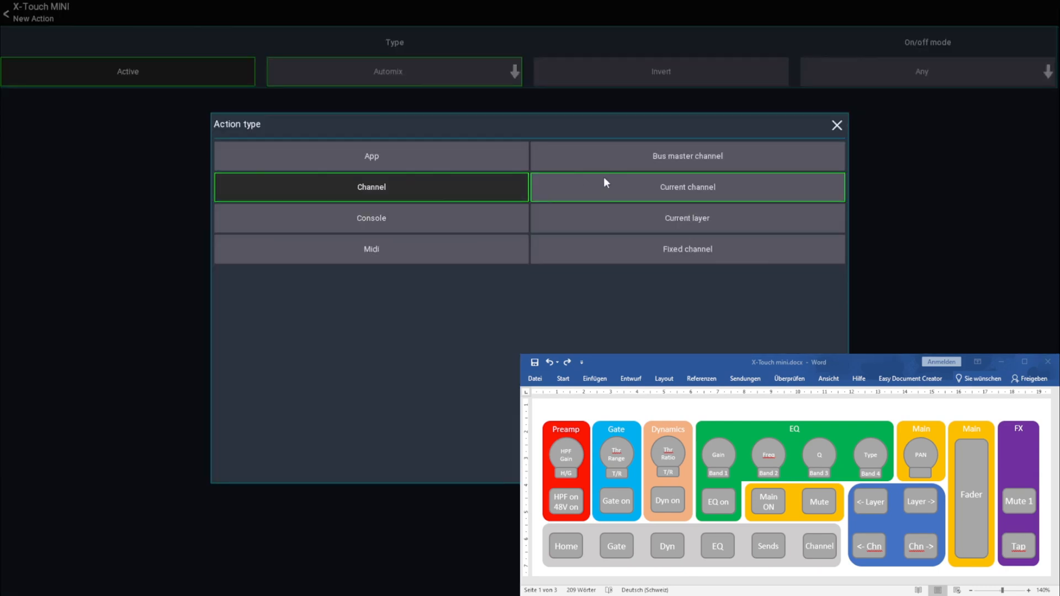
left_click(643, 183)
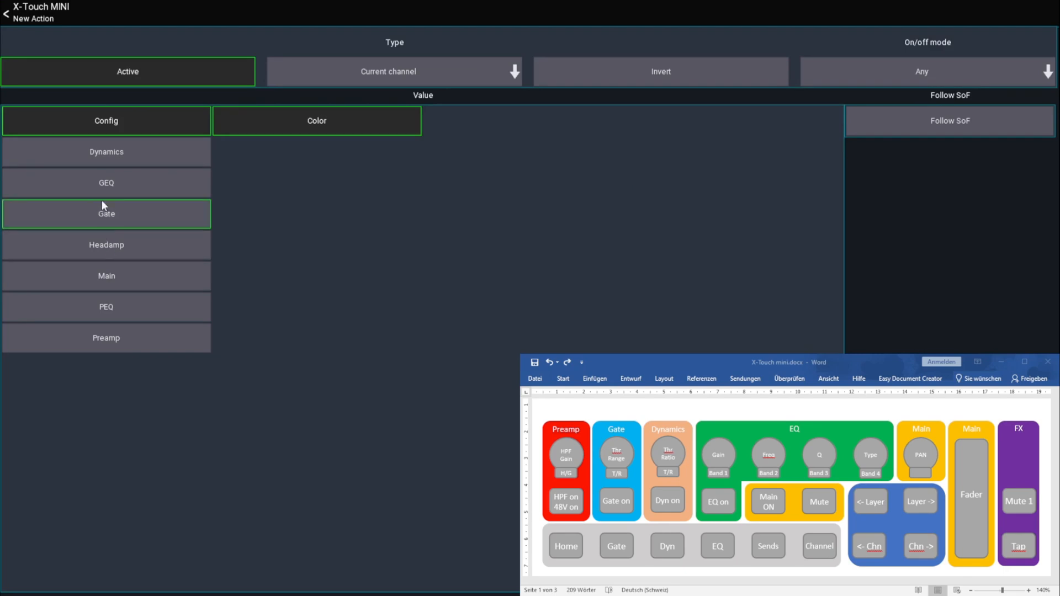
left_click(104, 307)
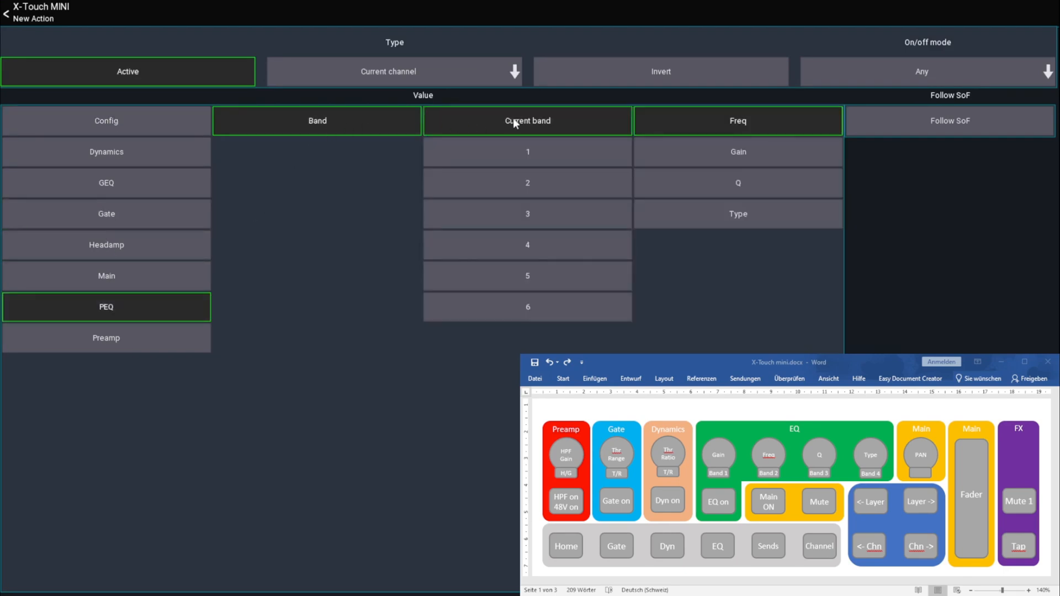
left_click(713, 183)
left_click(25, 14)
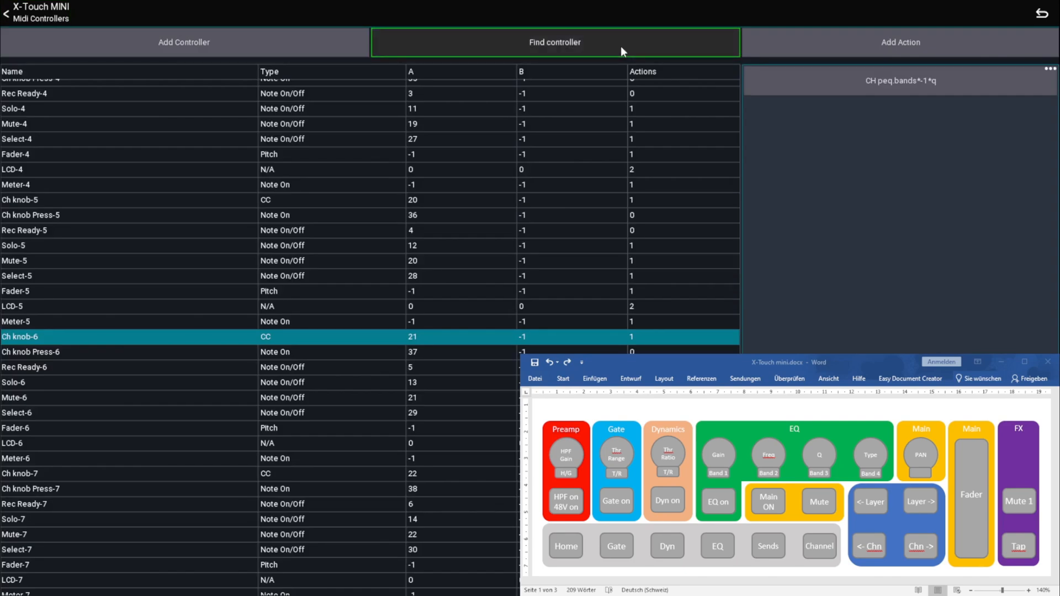
Add a Current channel action to the Ch knob-7 controller for the PEQ current band Type
left_click(813, 47)
left_click(423, 81)
left_click(407, 186)
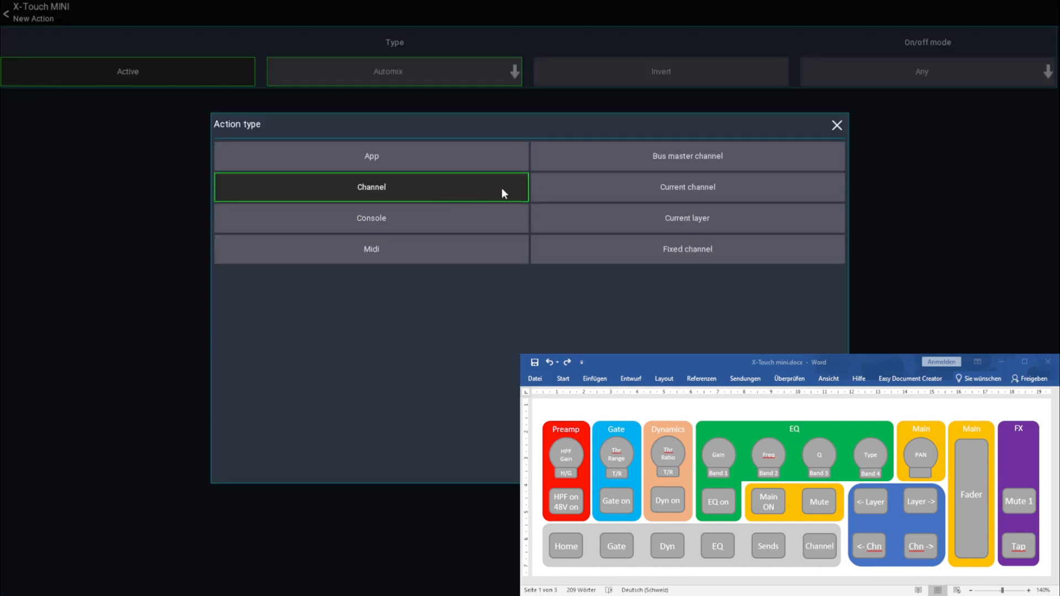
left_click(649, 185)
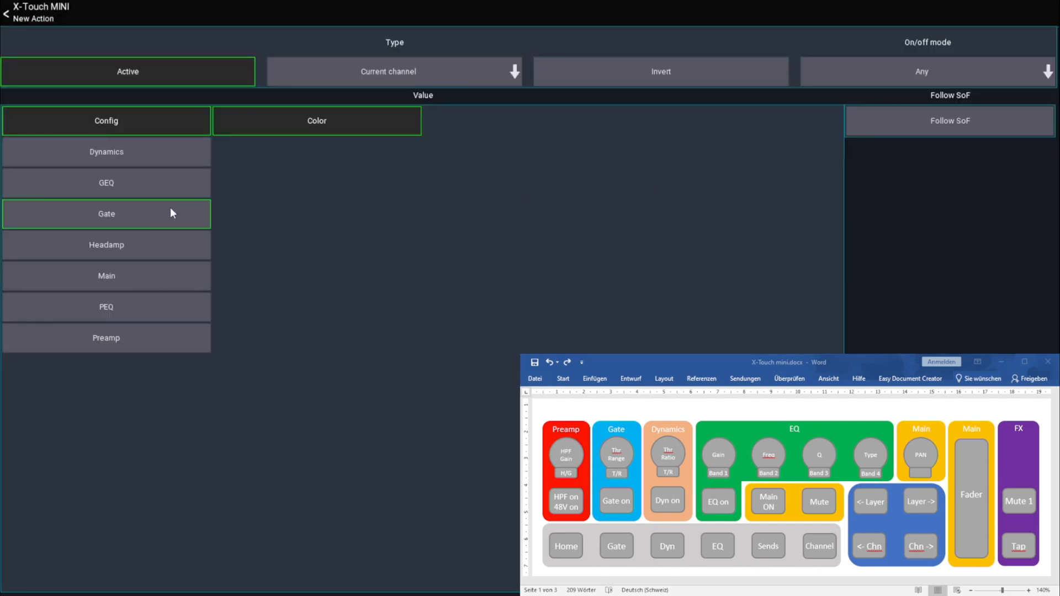
left_click(103, 313)
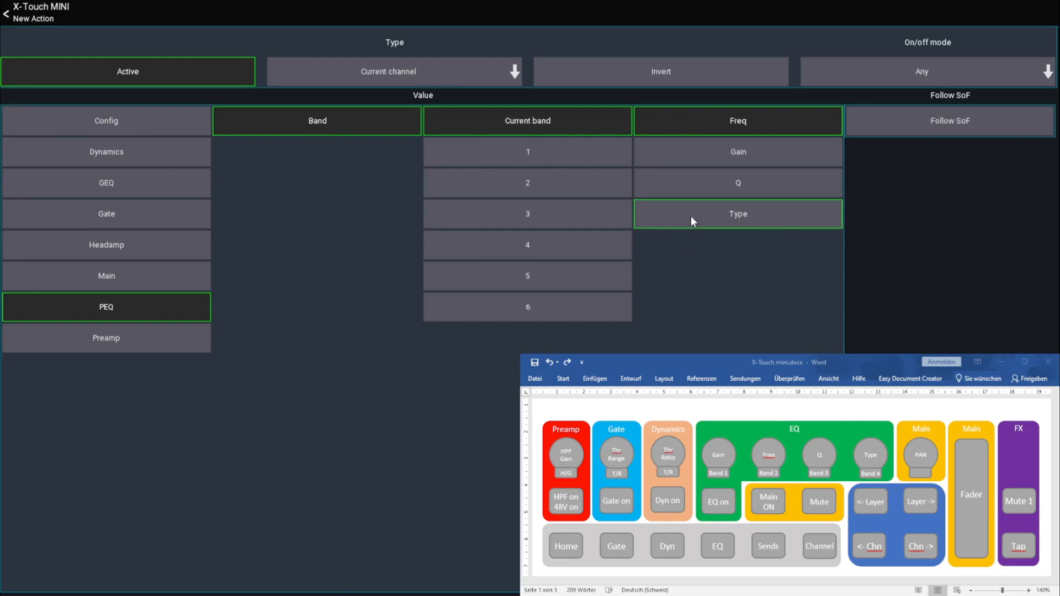
left_click(735, 215)
left_click(32, 18)
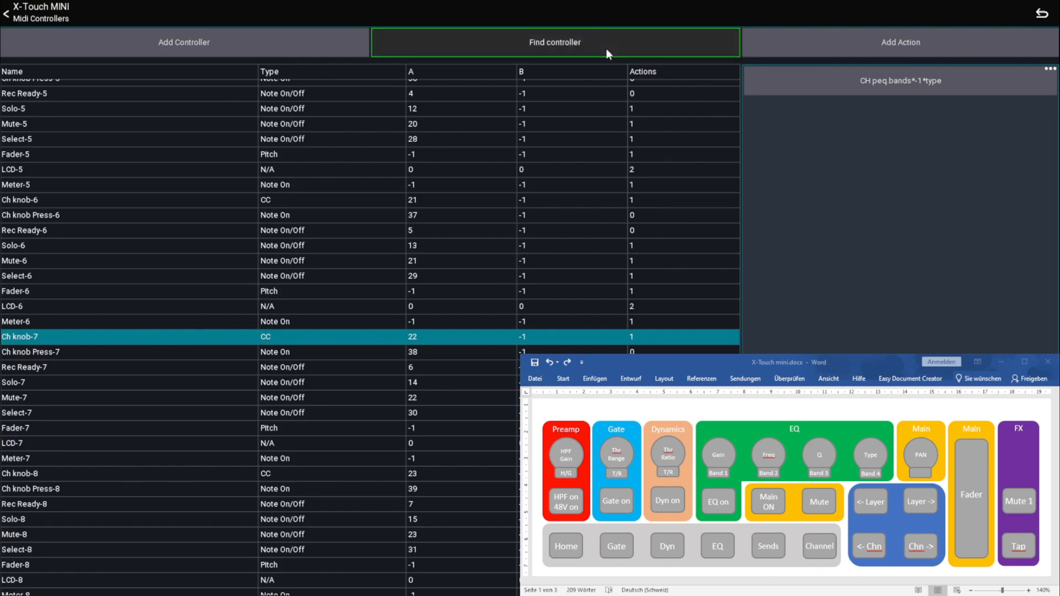
Add a Current channel action to the Ch knob-8 controller that controls the Main Pan
left_click(830, 46)
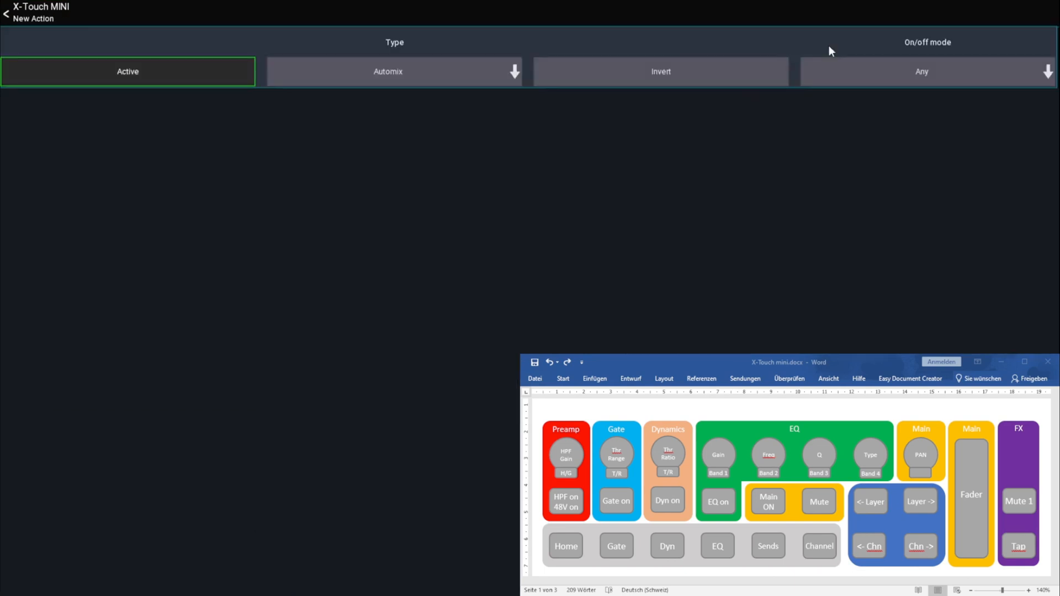
left_click(361, 75)
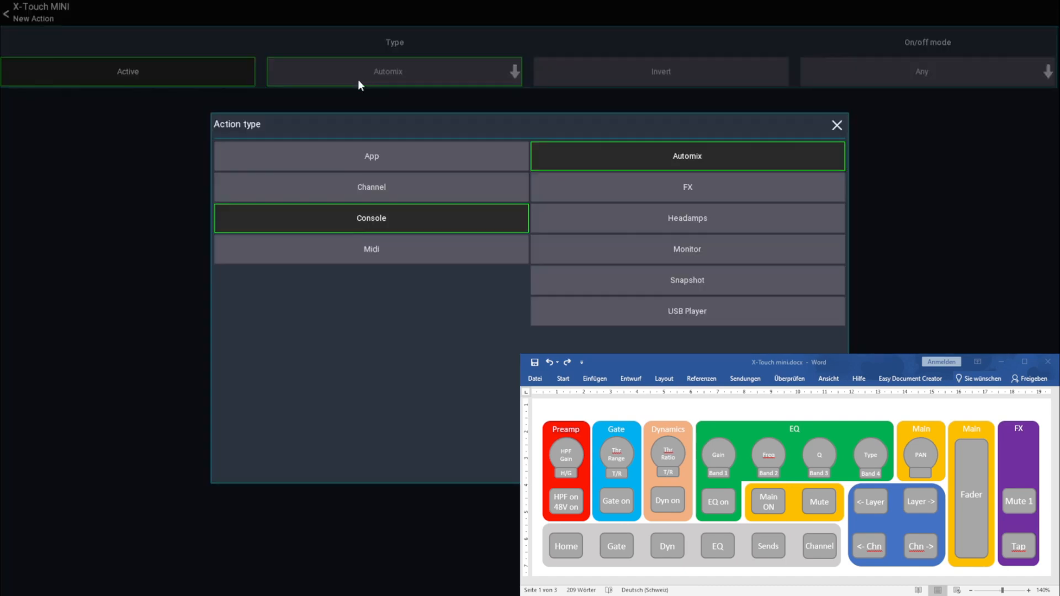
left_click(384, 189)
left_click(658, 182)
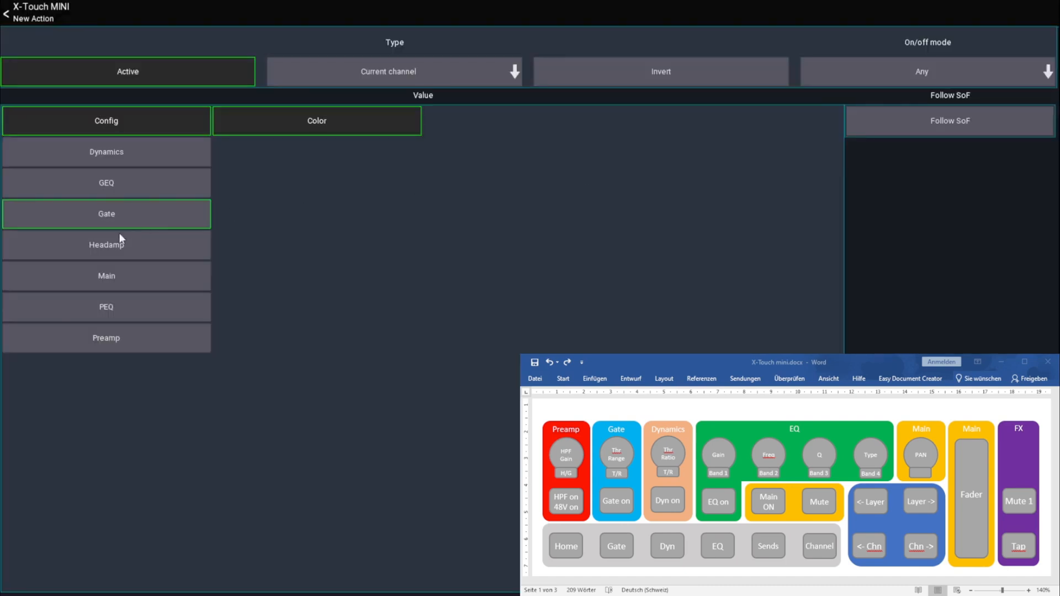
left_click(187, 276)
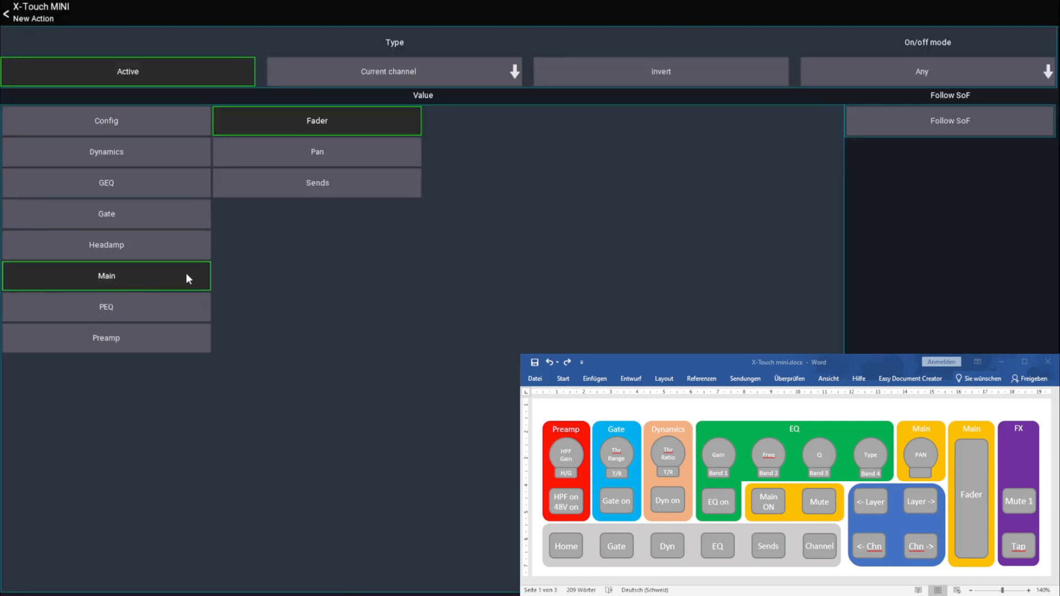
left_click(320, 154)
left_click(40, 14)
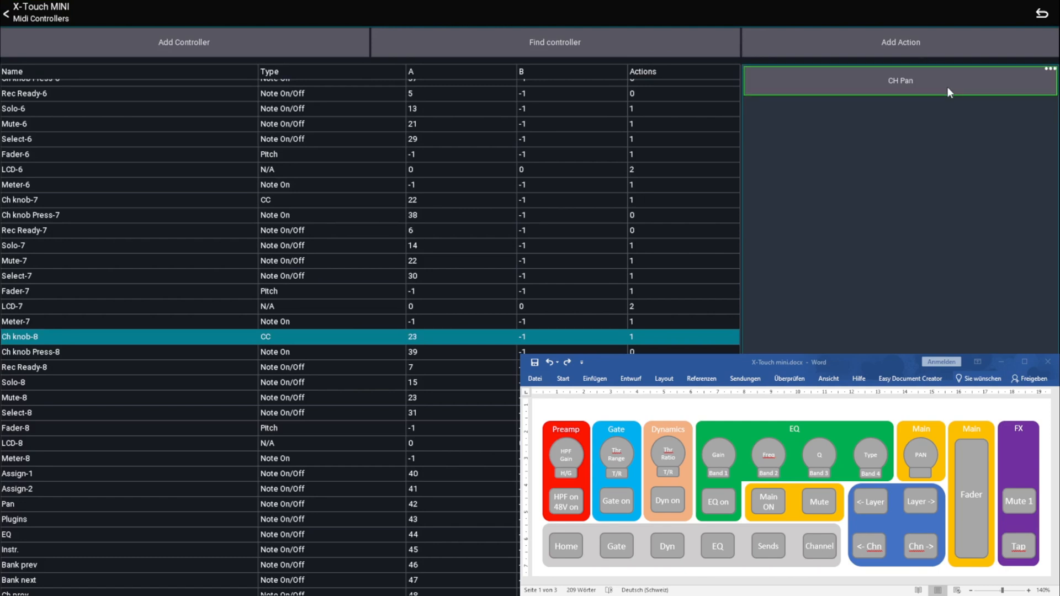
left_click(667, 470)
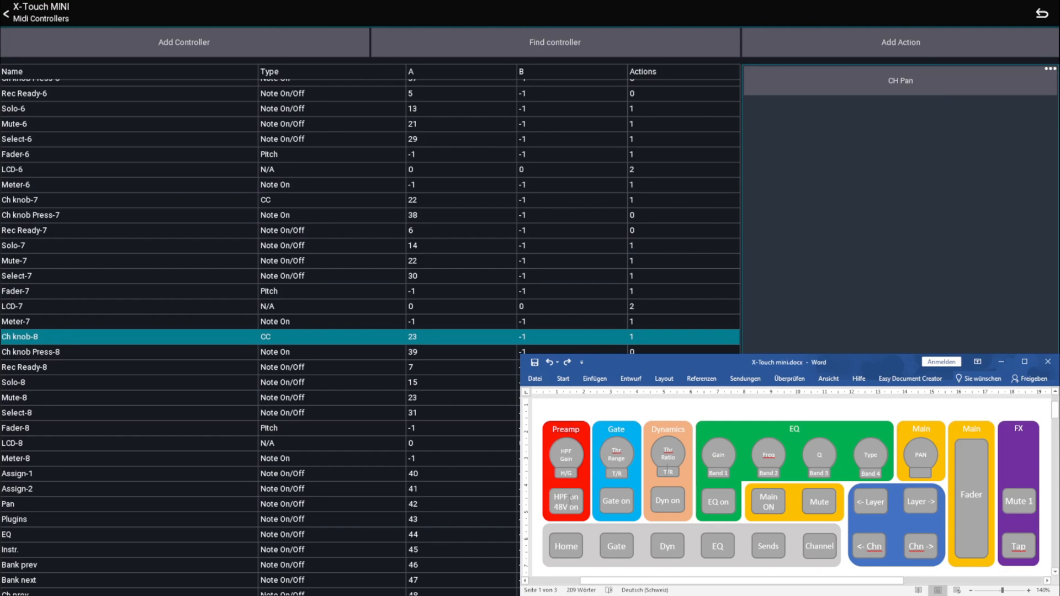
Find the Loop button's controller and add a Current channel action to it that switches Preamp Filter (HPF/LPF) 1 On
left_click(486, 43)
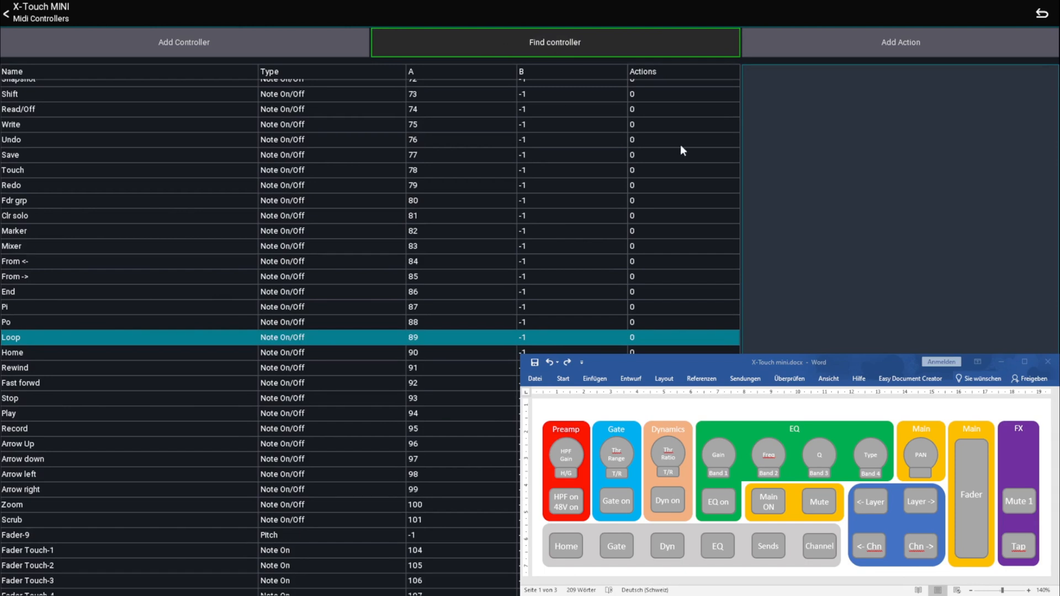
left_click(863, 44)
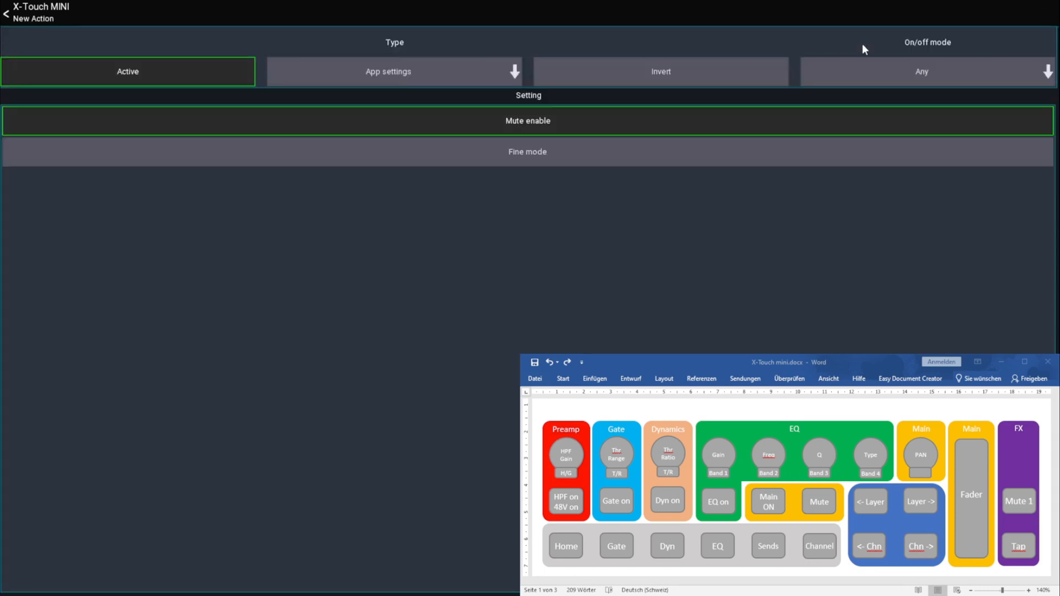
left_click(392, 71)
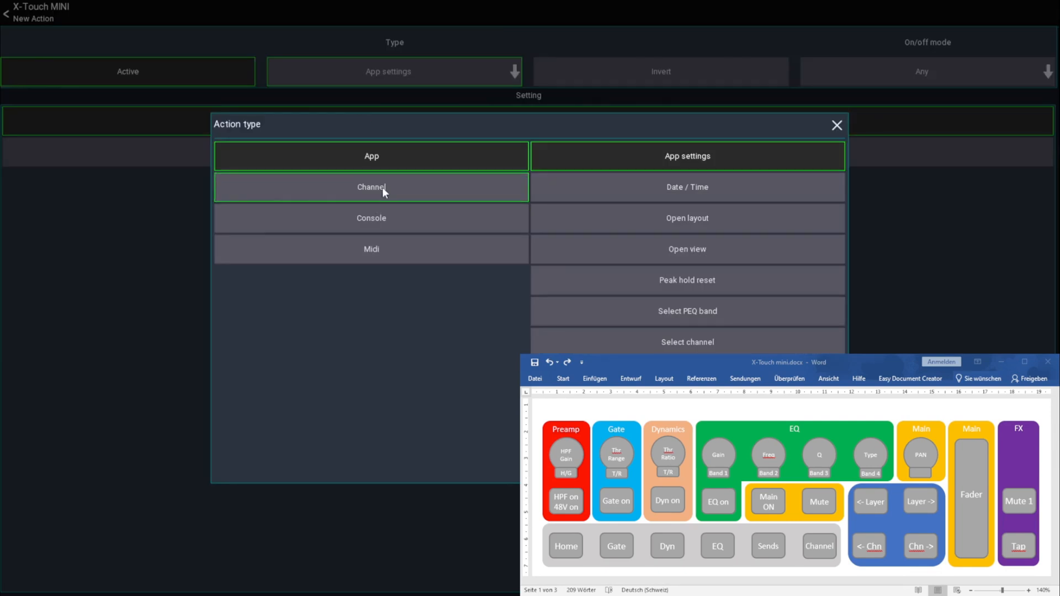
left_click(382, 188)
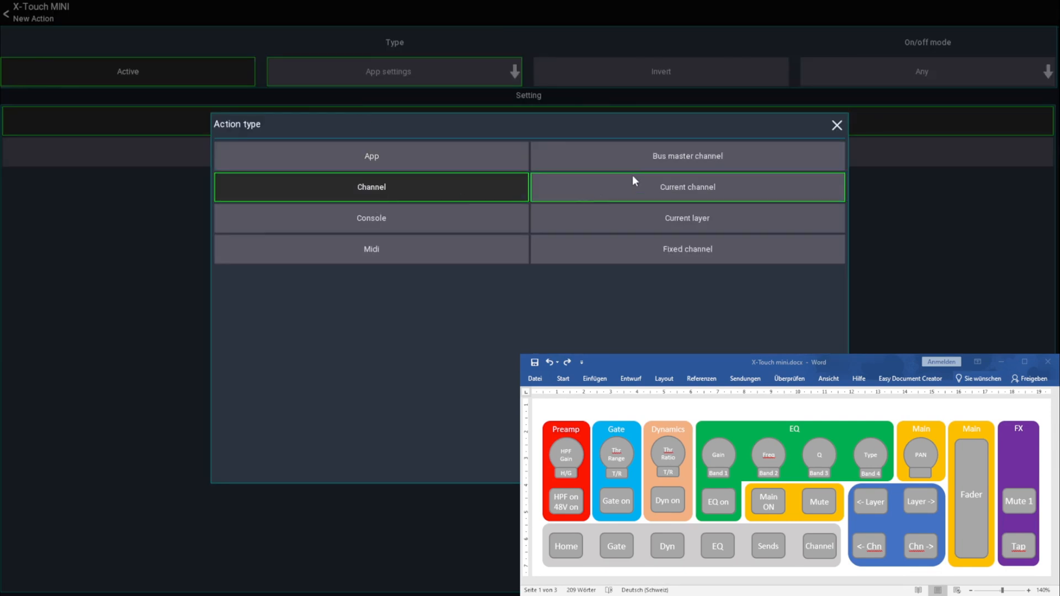
left_click(678, 188)
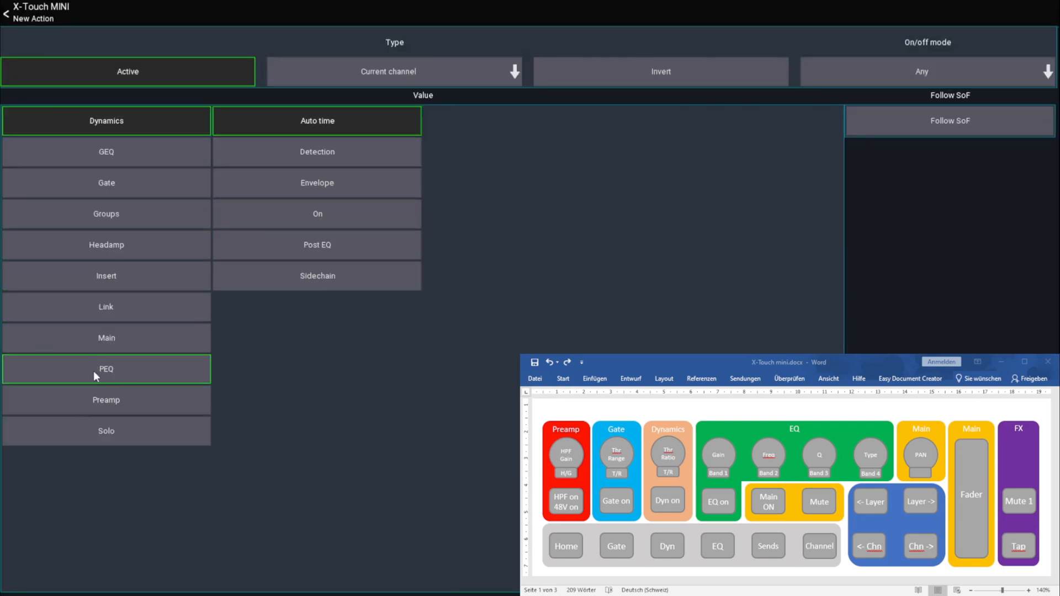
left_click(95, 401)
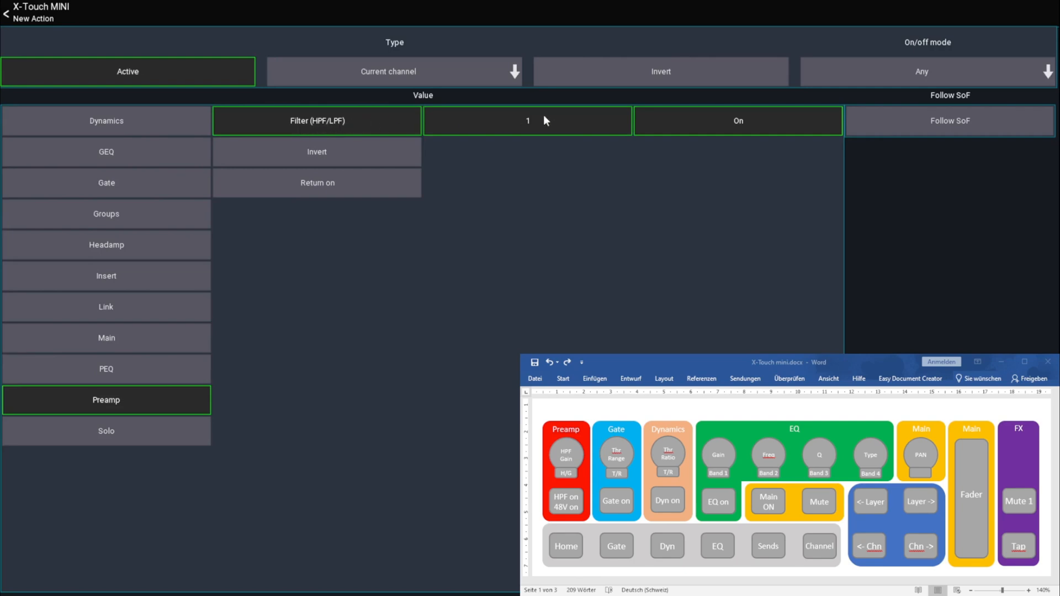
left_click(44, 11)
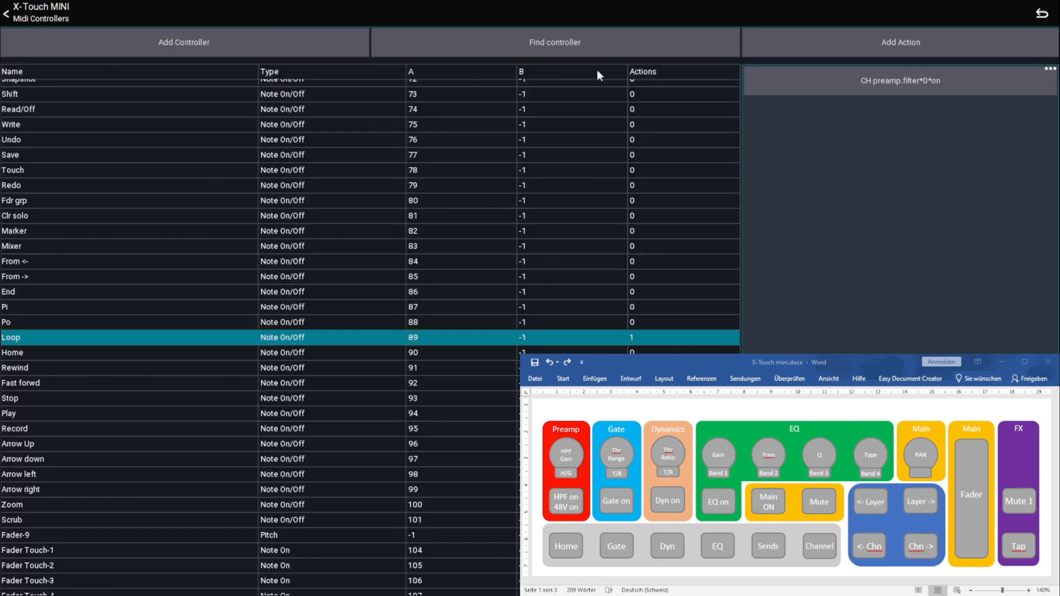
Add a second Current channel action to the Loop controller that switches the Headamp +48V
left_click(826, 47)
left_click(405, 75)
left_click(386, 187)
left_click(681, 192)
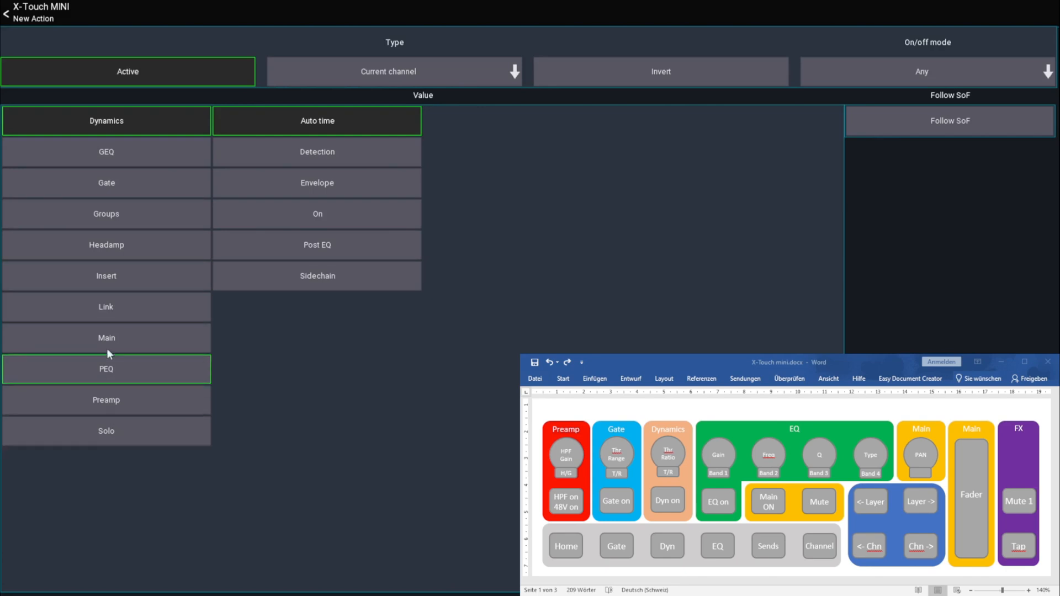
left_click(114, 249)
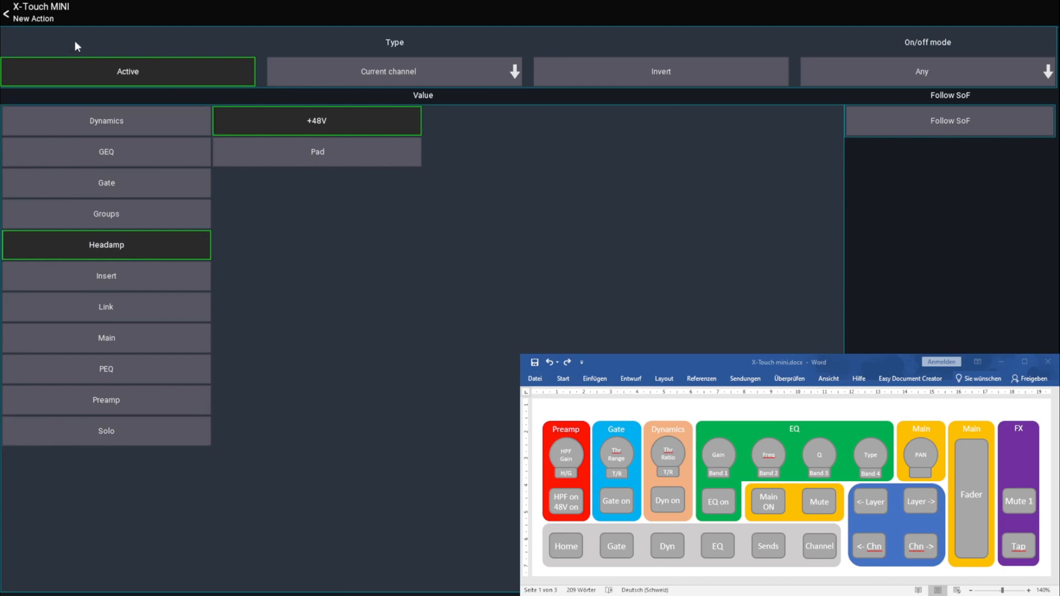
left_click(45, 13)
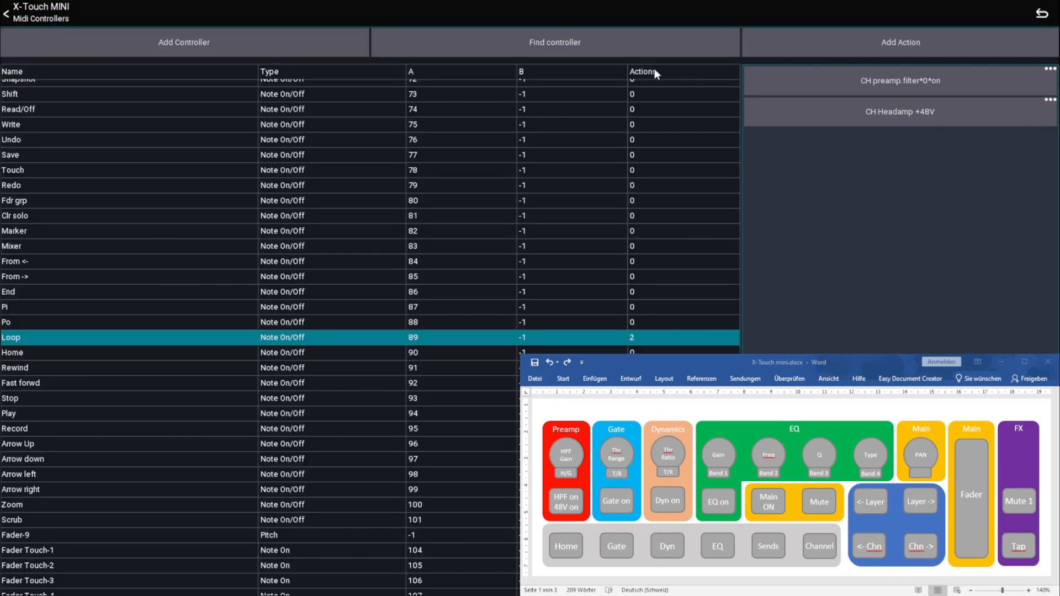
Find the Home button's controller and add a Current channel action to it for Gate On
left_click(633, 48)
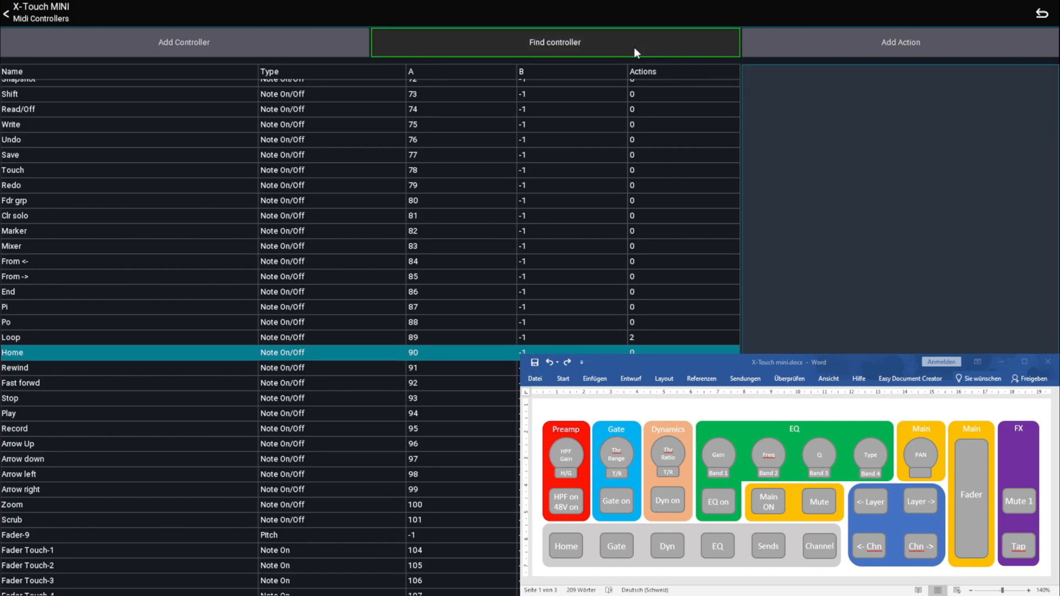
left_click(825, 41)
left_click(338, 81)
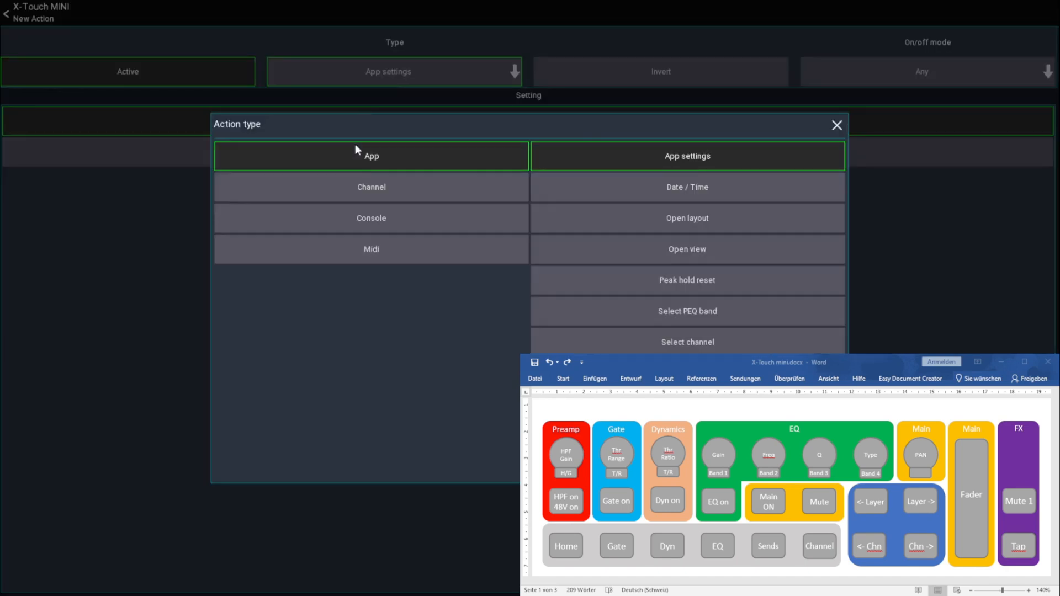
left_click(384, 187)
left_click(643, 182)
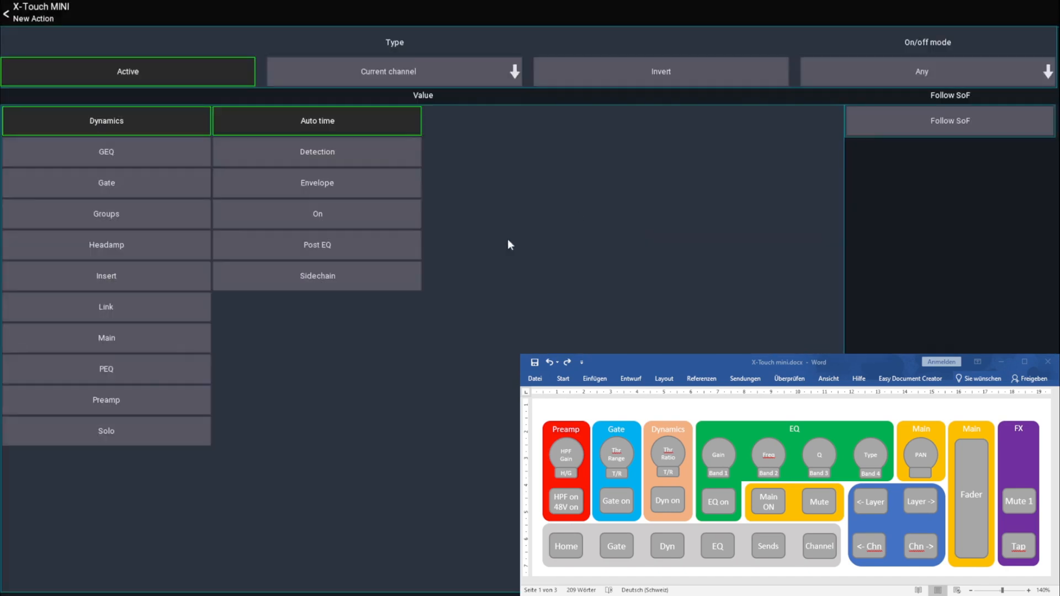
left_click(117, 180)
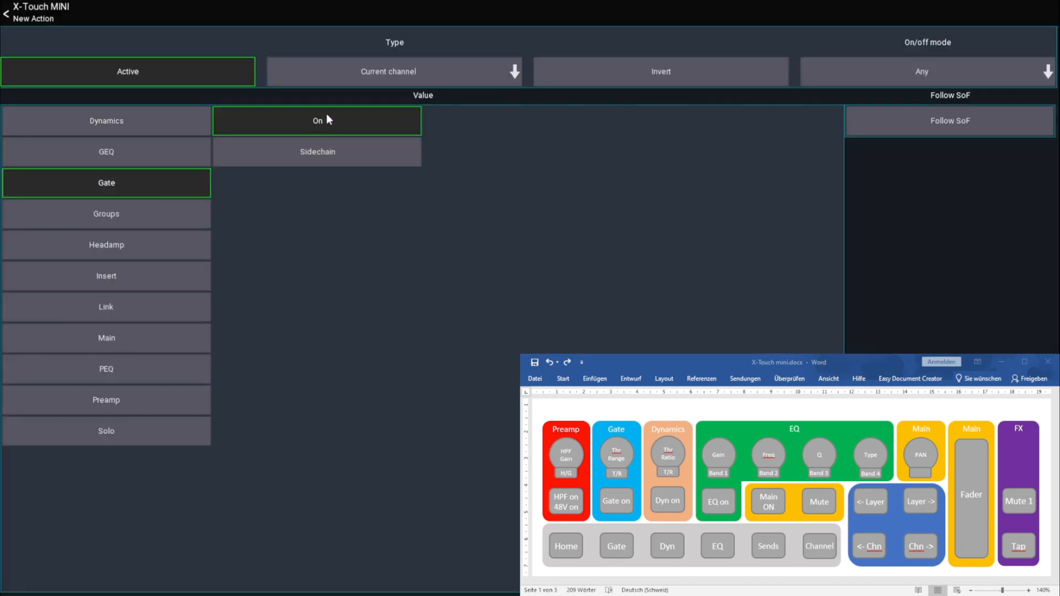
left_click(31, 14)
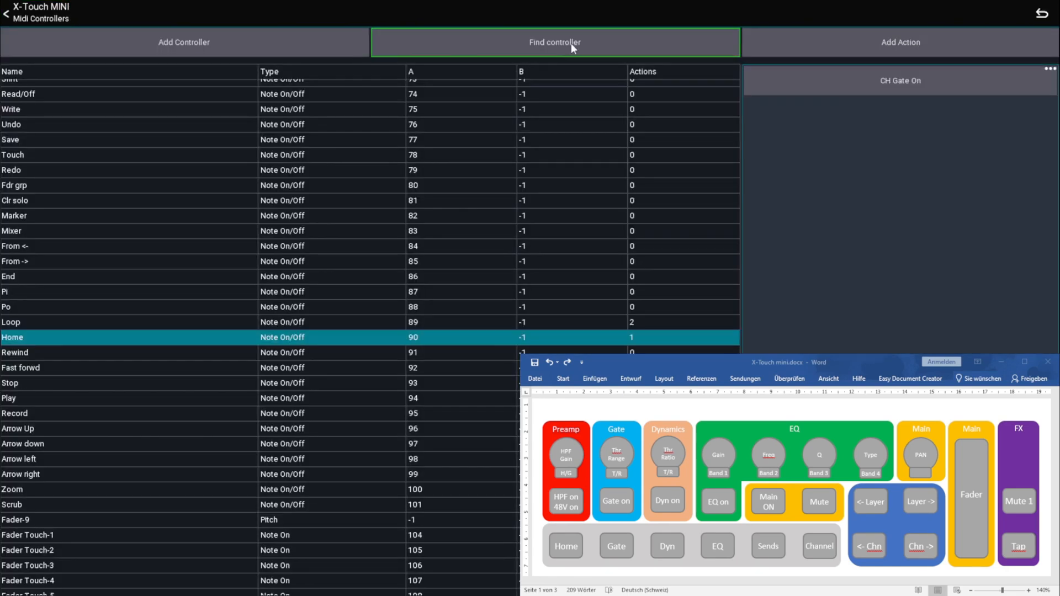
Find the Assign-1 controller and add a Current channel action to it for Dynamics On
left_click(571, 43)
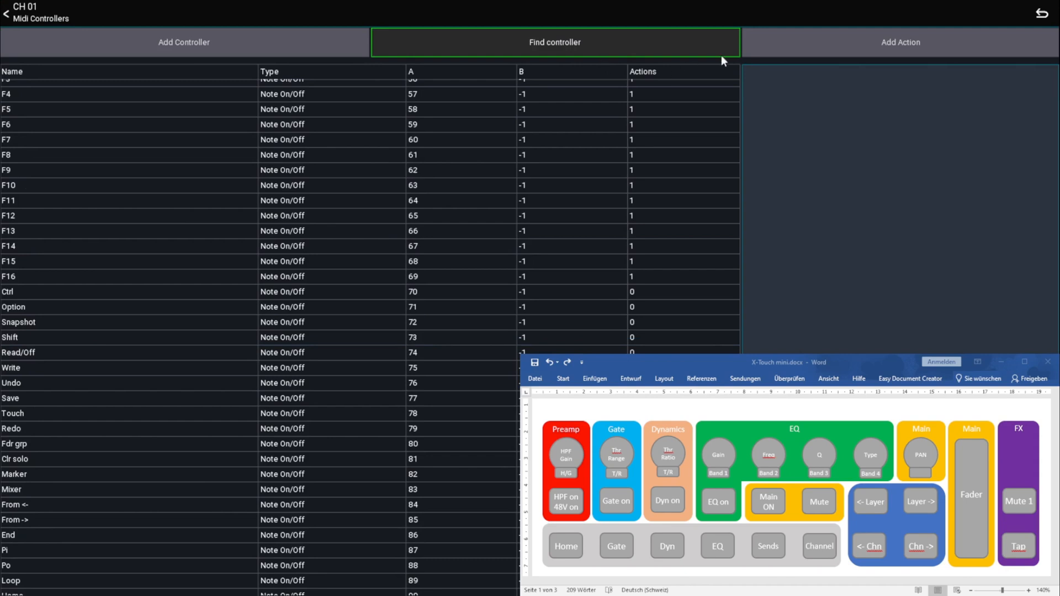
left_click(818, 40)
left_click(397, 70)
left_click(442, 184)
left_click(623, 190)
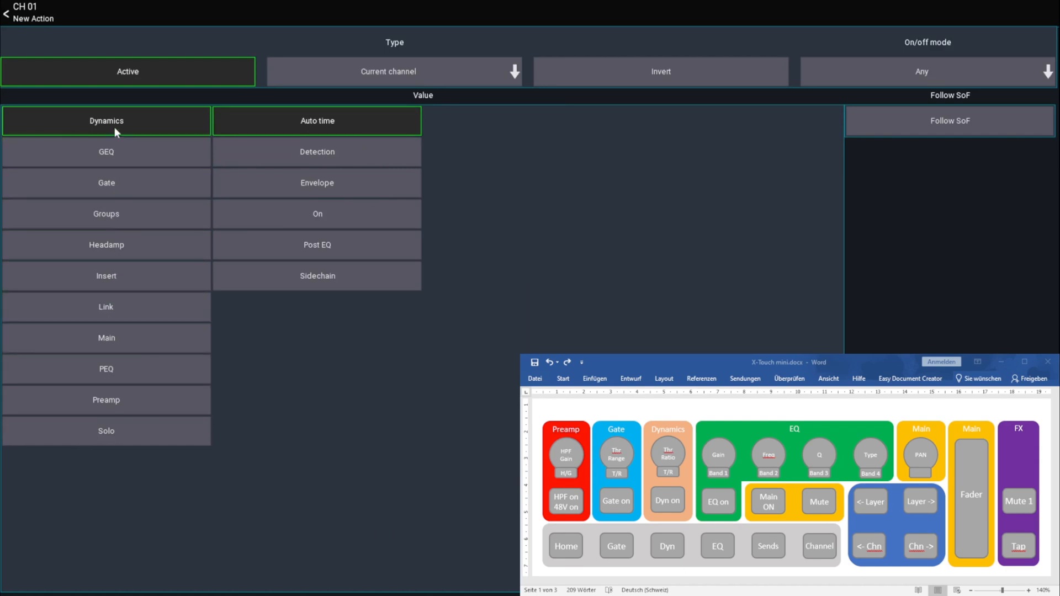
left_click(317, 214)
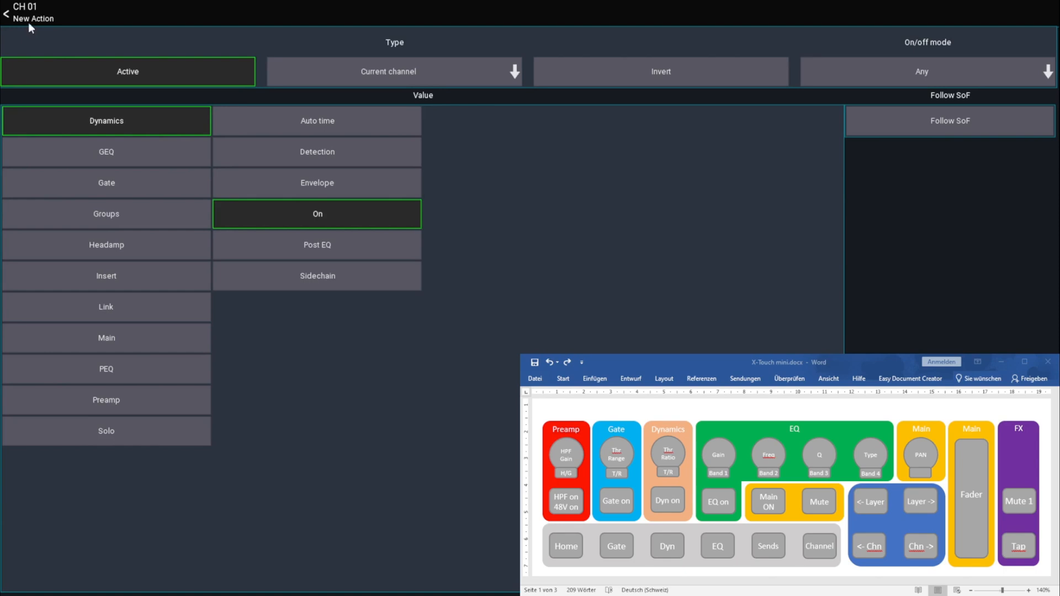
left_click(28, 21)
Find the Assign-2 controller and add a Current channel action to it for PEQ On
left_click(525, 42)
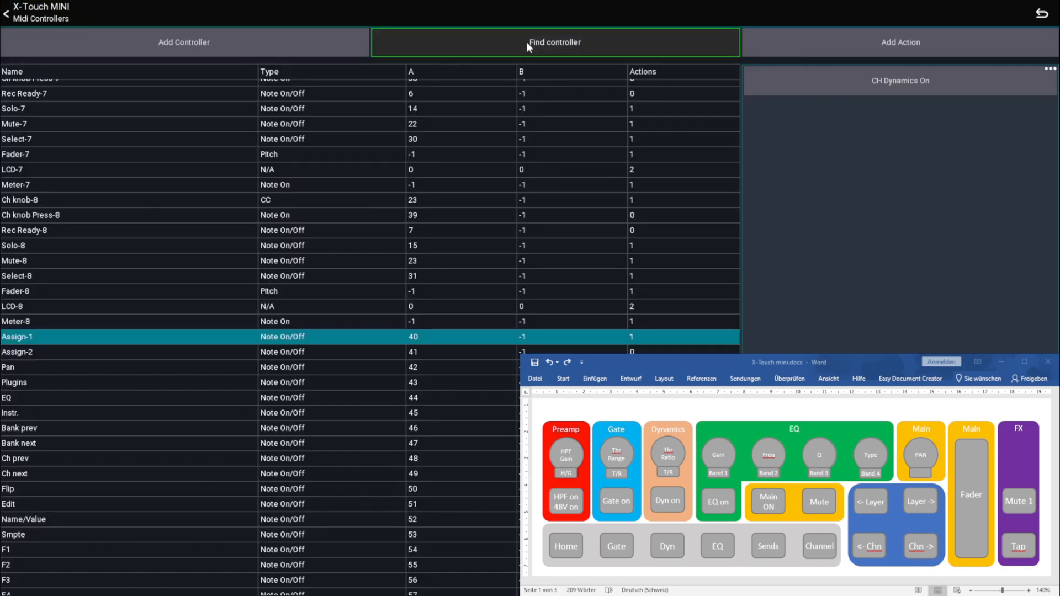
left_click(783, 47)
left_click(388, 77)
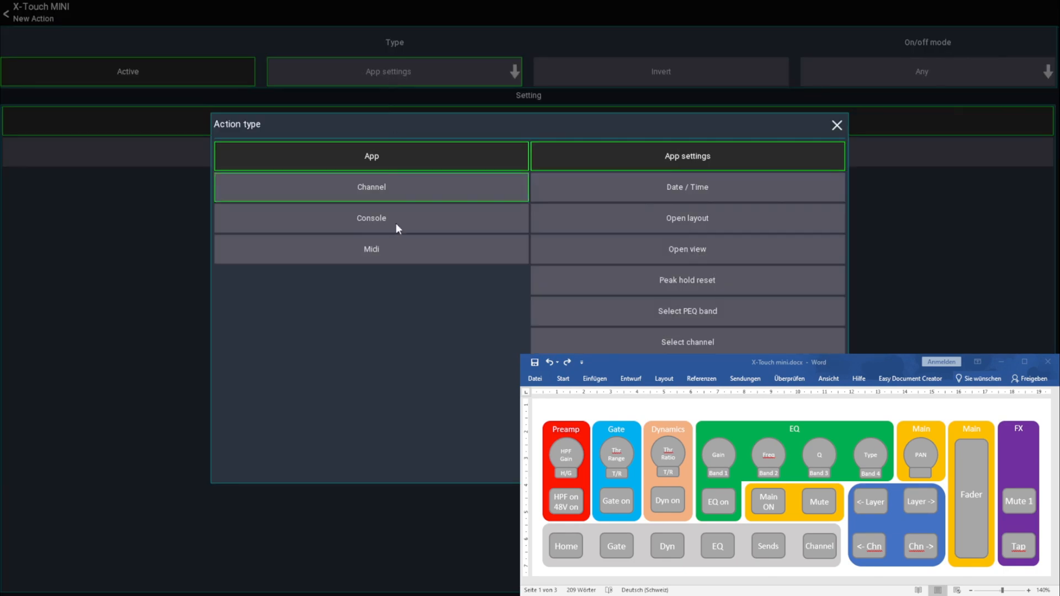
left_click(395, 190)
left_click(614, 188)
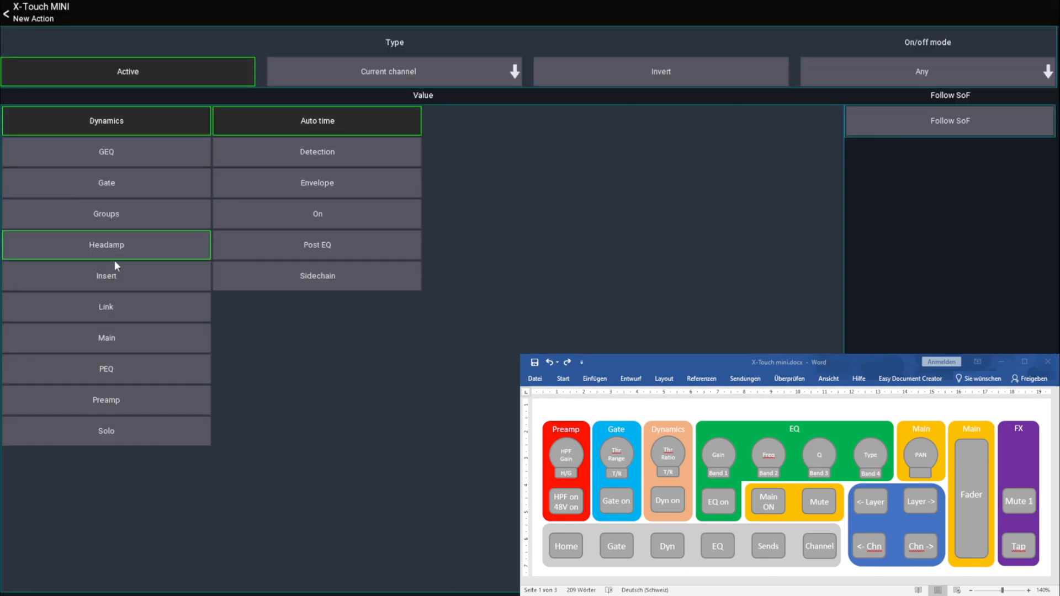
left_click(99, 369)
left_click(22, 9)
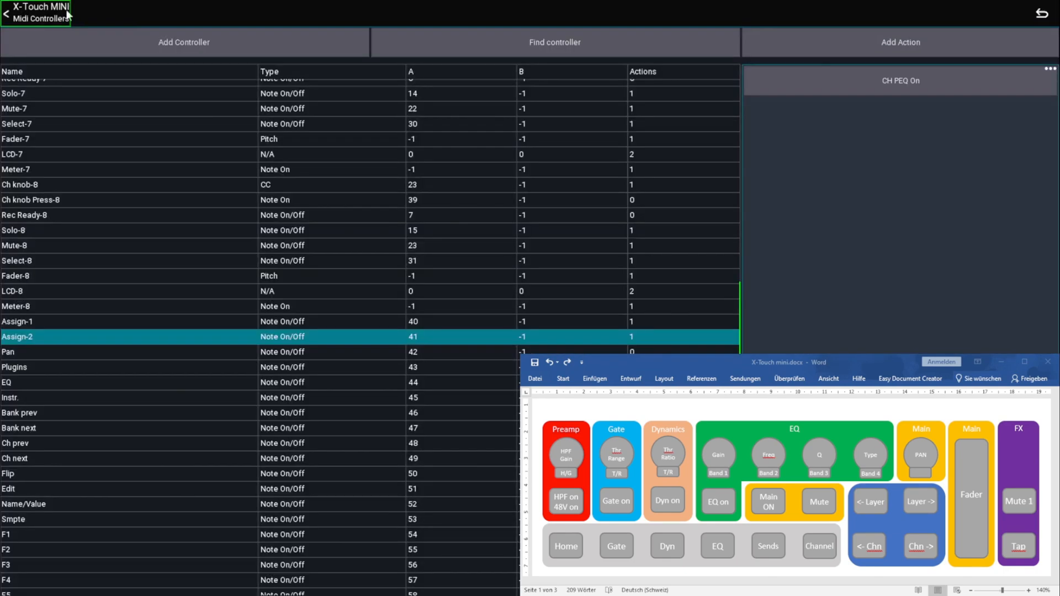
Find the Pan button's controller and add a Current channel action to it for Main Stereo On
left_click(541, 40)
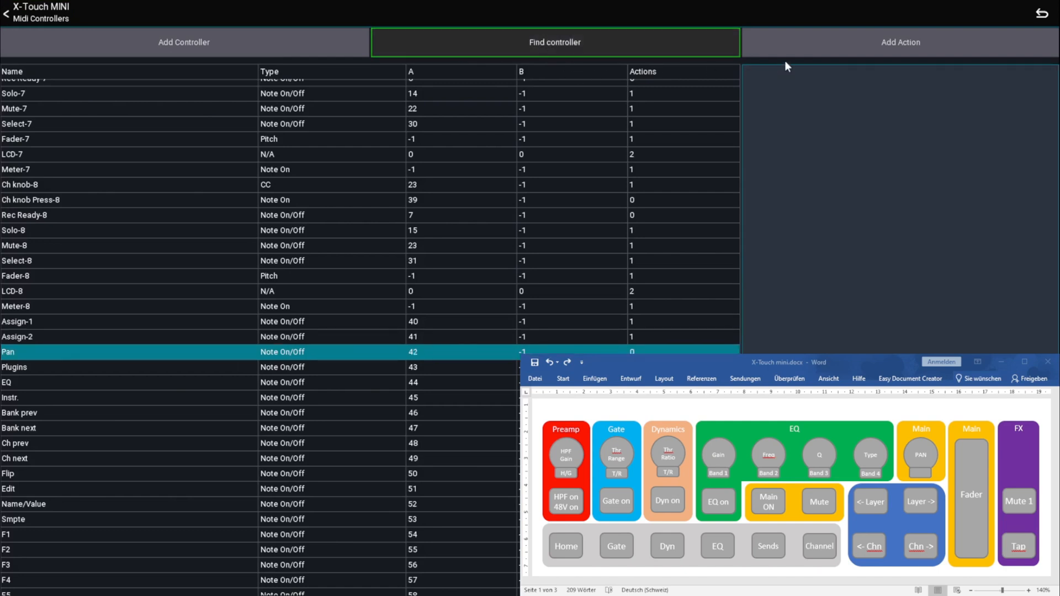
left_click(805, 47)
left_click(416, 79)
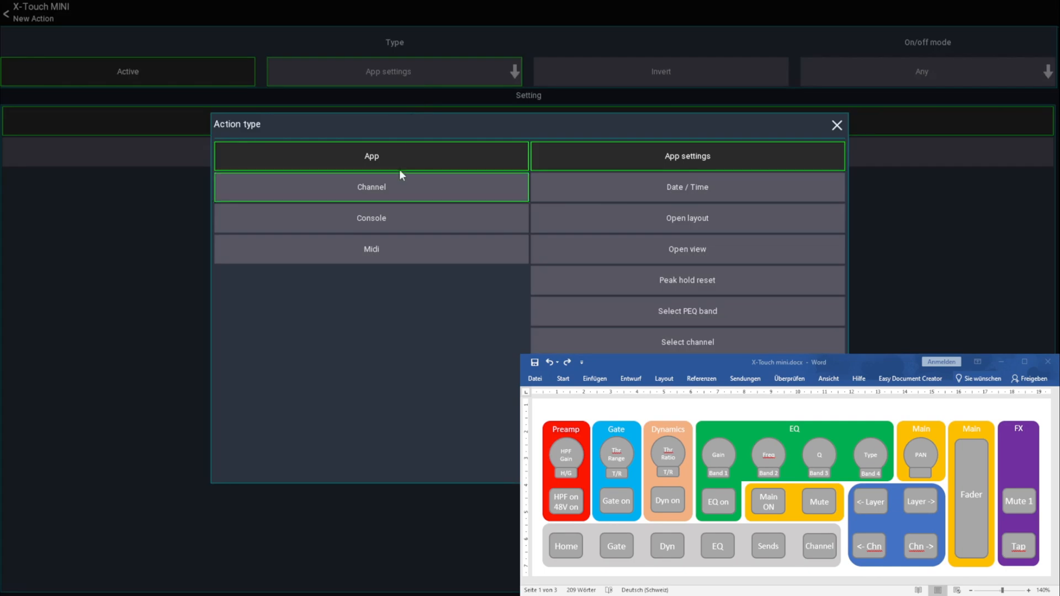
left_click(392, 186)
left_click(656, 194)
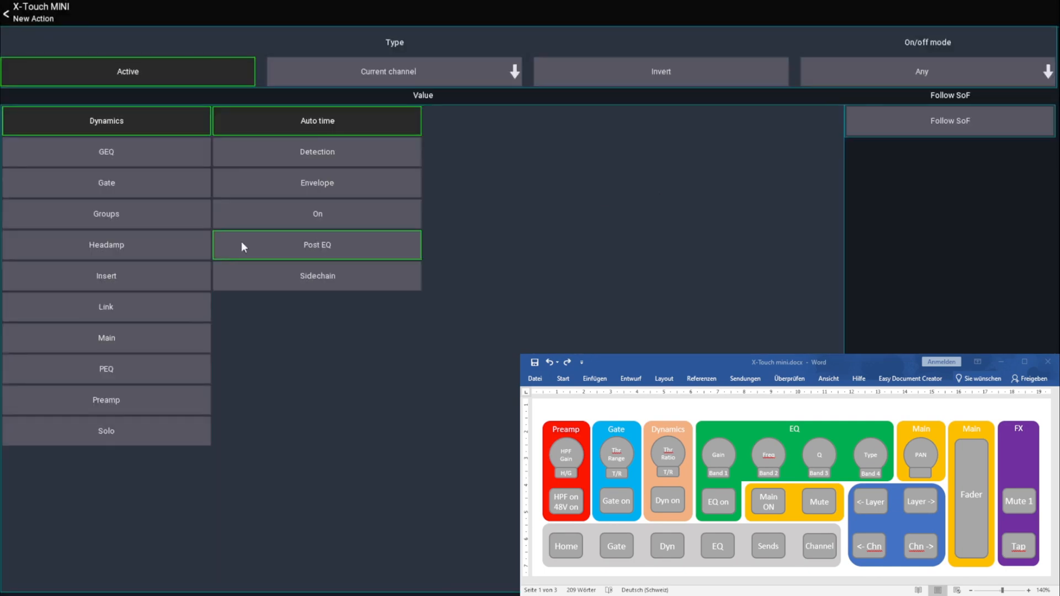
left_click(109, 339)
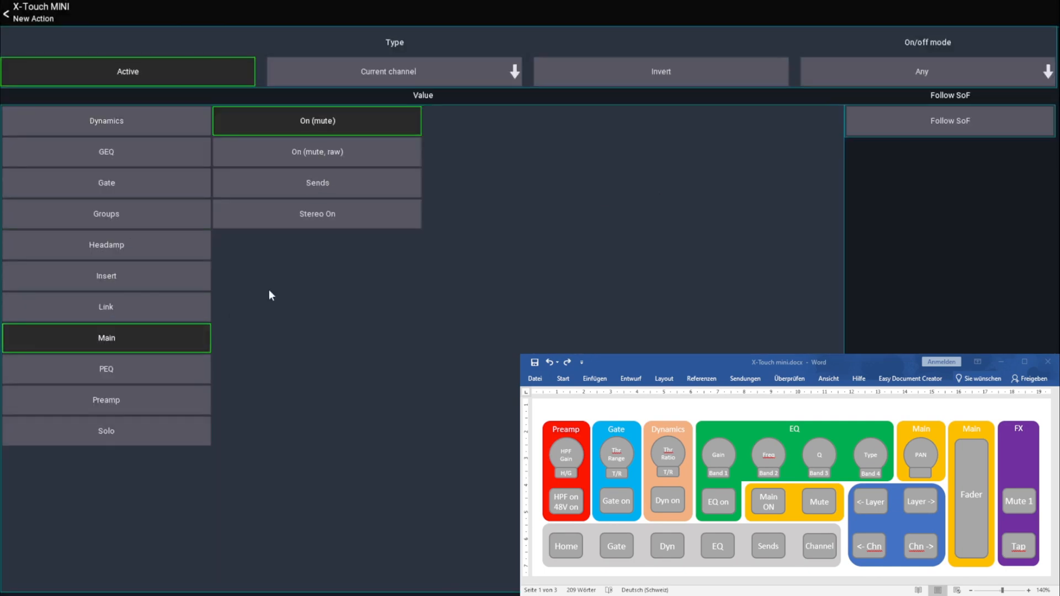
left_click(320, 216)
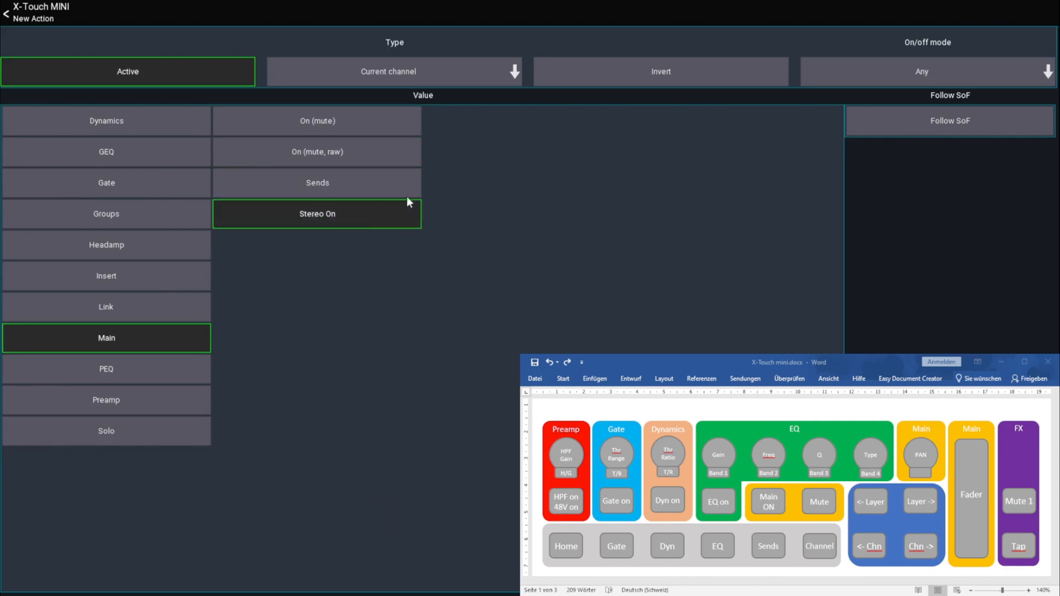
left_click(43, 8)
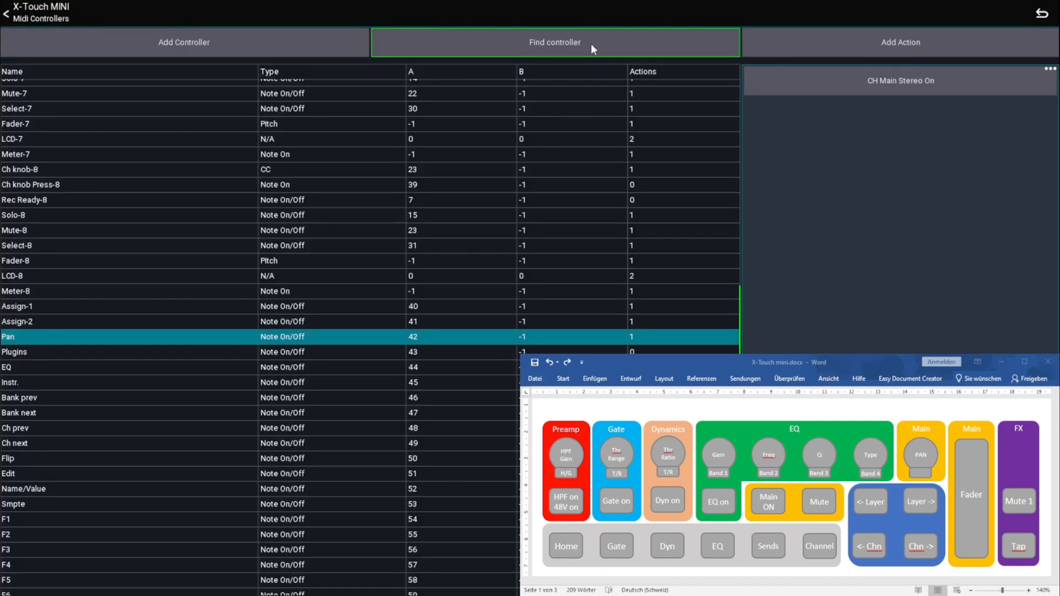
Add an inverted Current channel action to the Plugins controller for Main On (mute, raw)
left_click(771, 45)
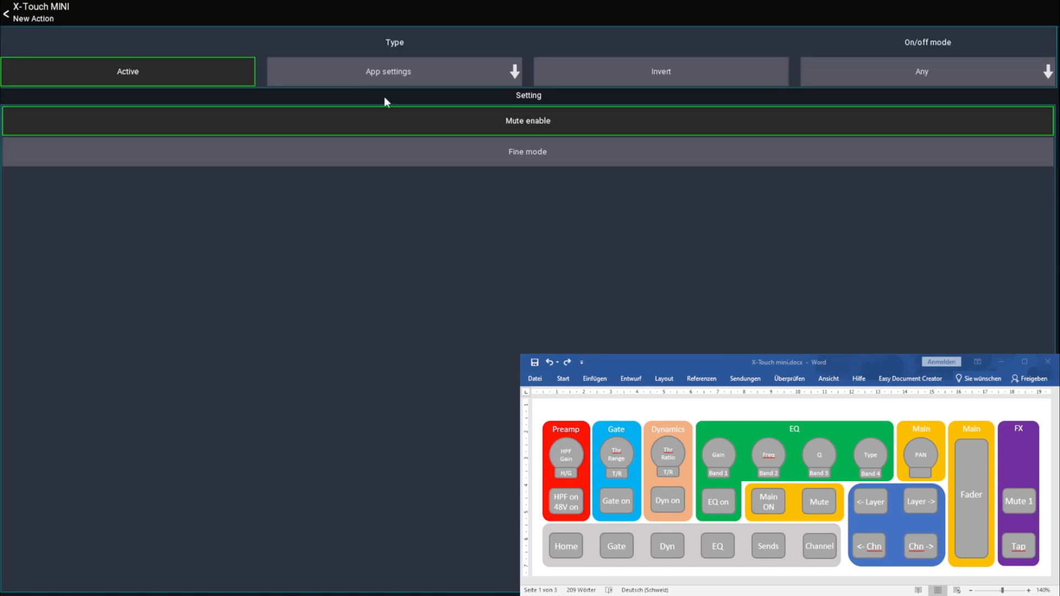
left_click(337, 80)
left_click(365, 188)
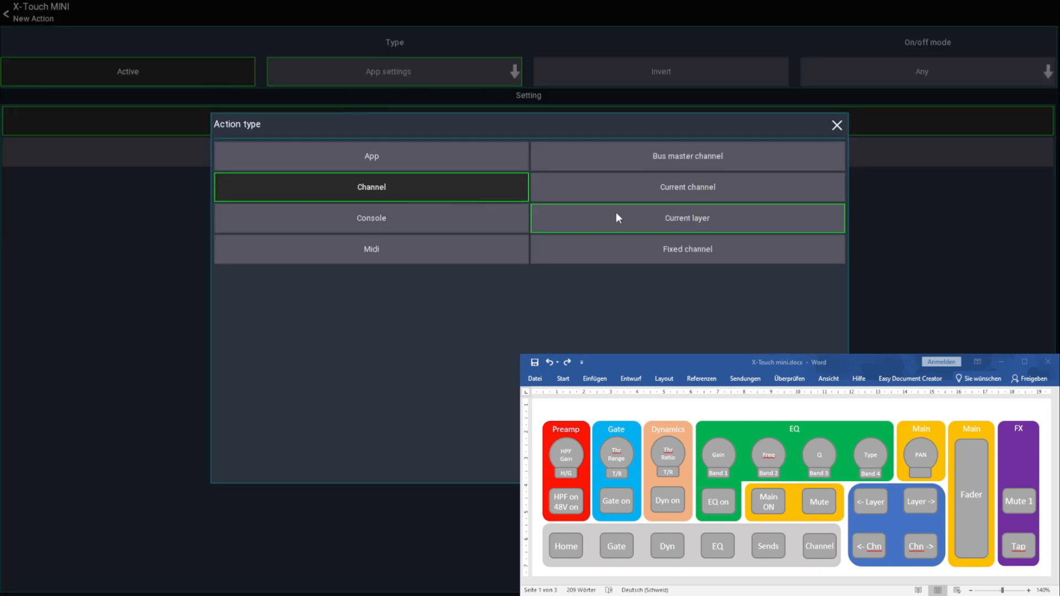
left_click(633, 187)
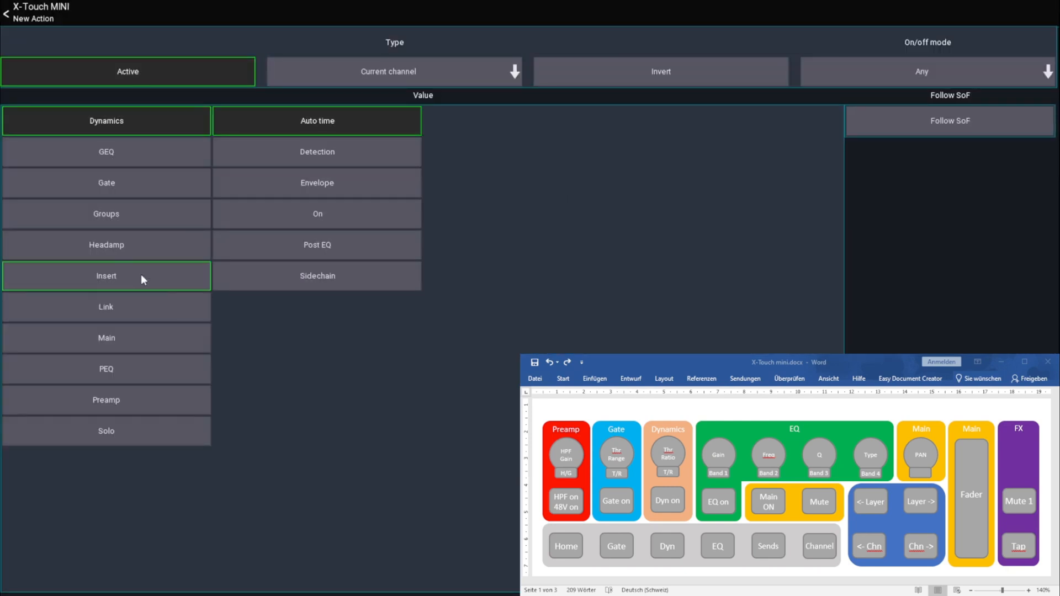
left_click(110, 340)
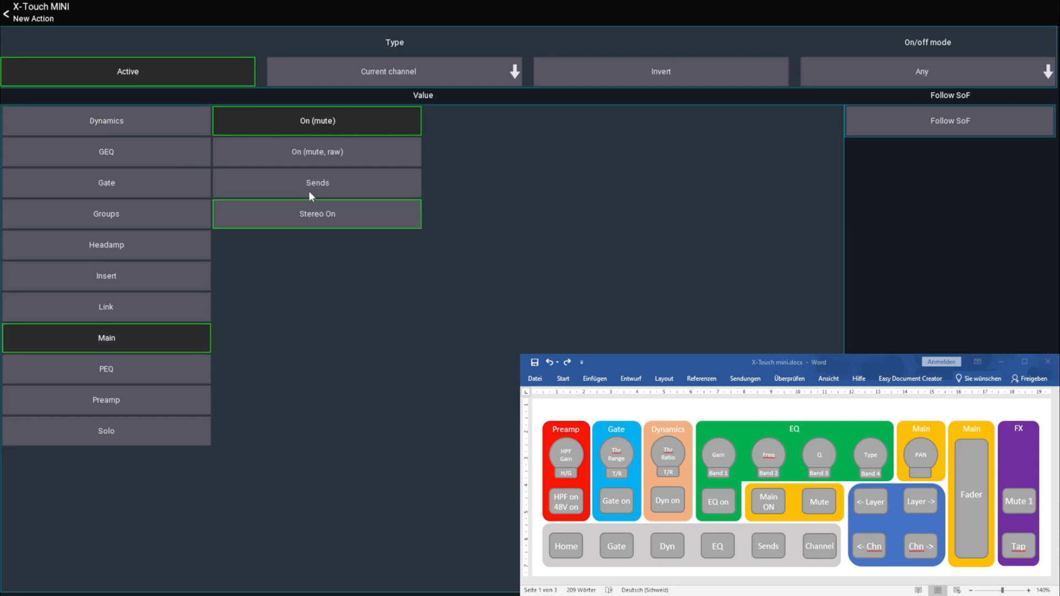
left_click(320, 151)
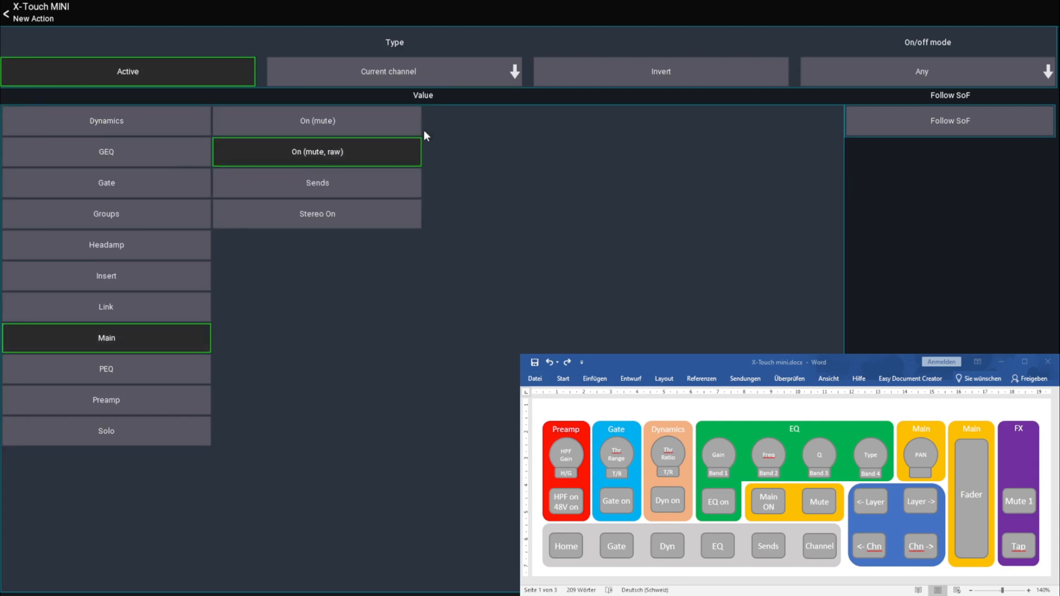
left_click(648, 71)
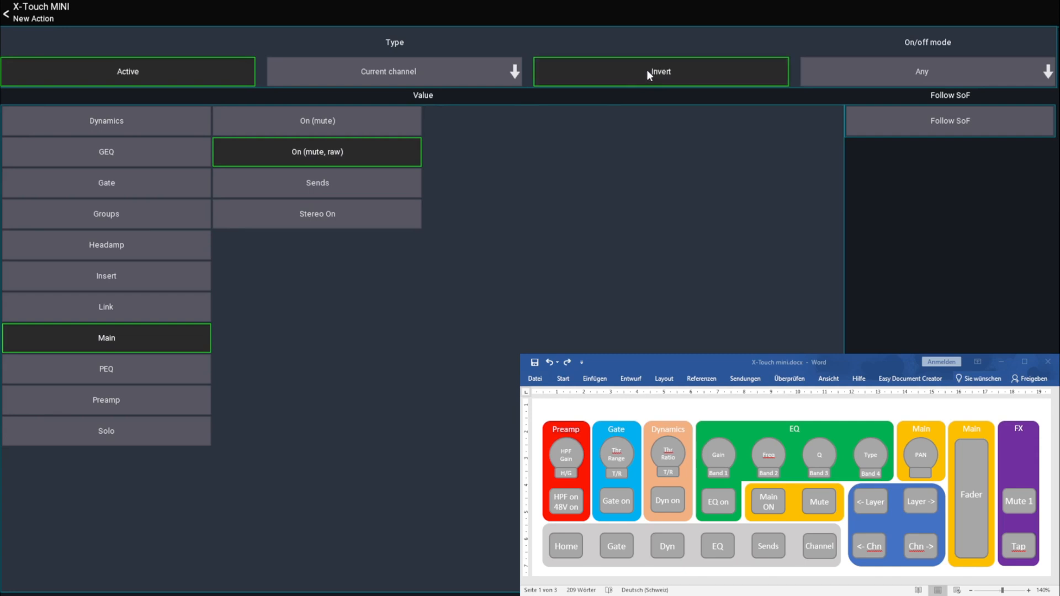
left_click(33, 16)
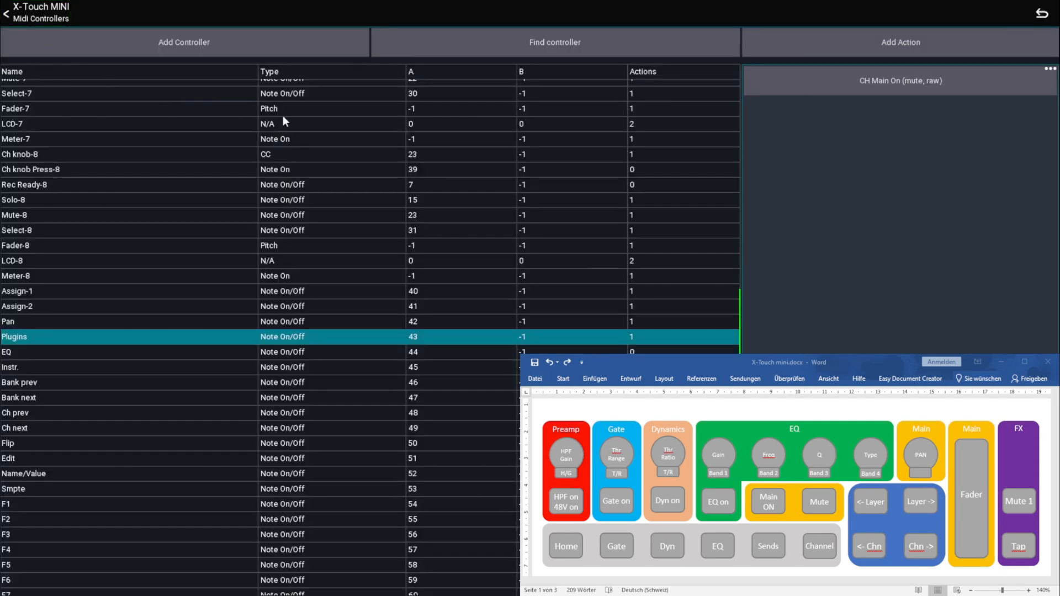
Find the EQ button's controller and add a Select layer action to it for the Previous layer
left_click(540, 43)
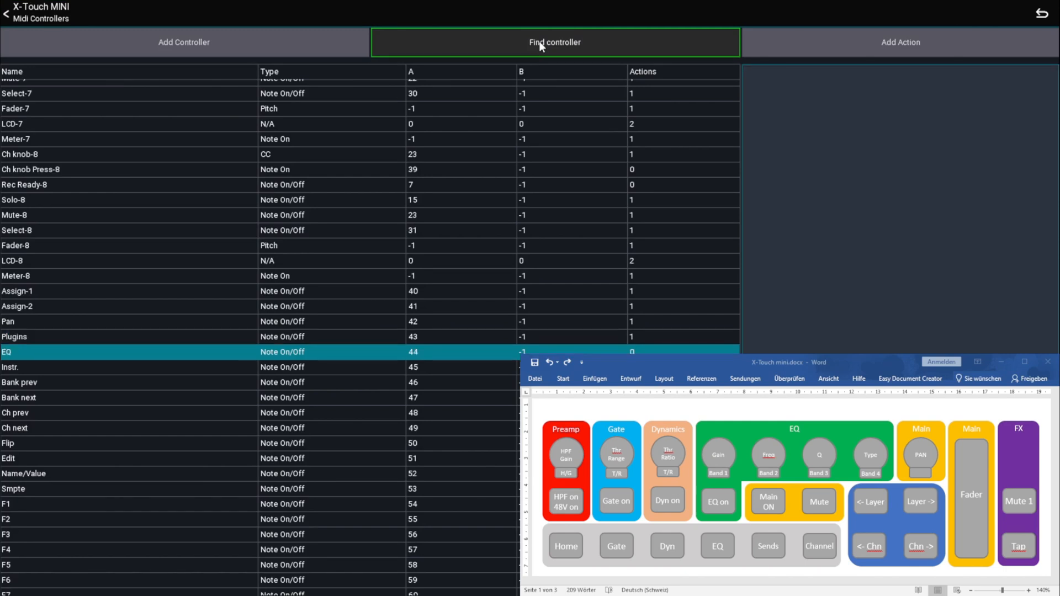
left_click(840, 49)
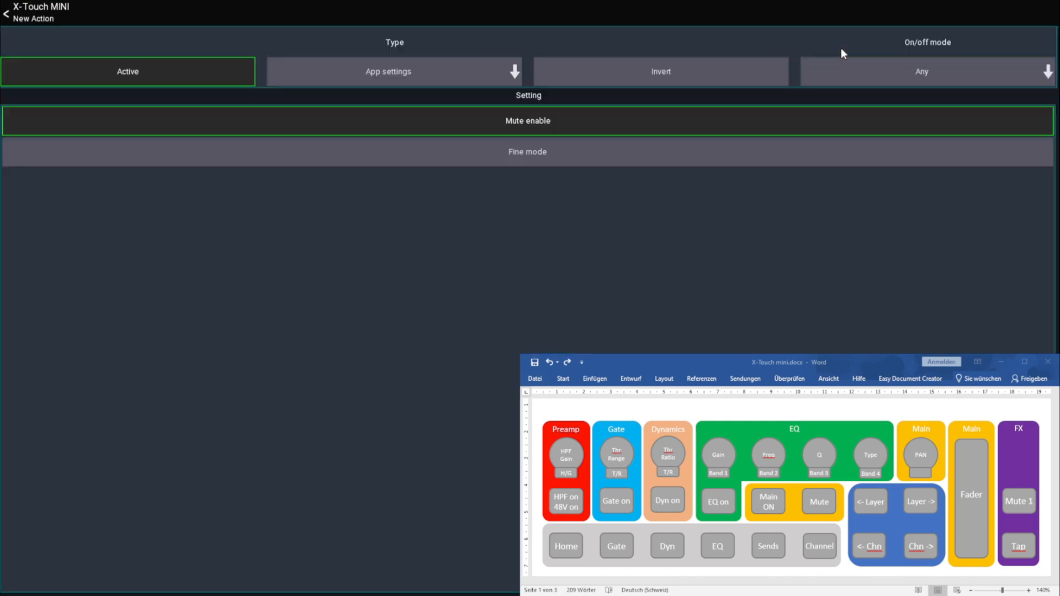
left_click(362, 83)
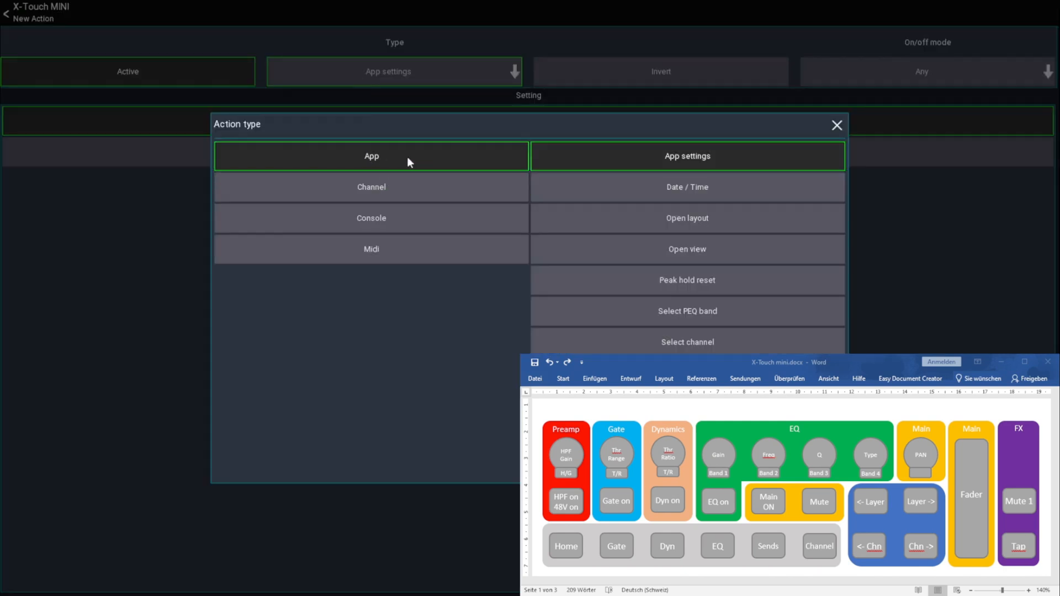
left_click(688, 372)
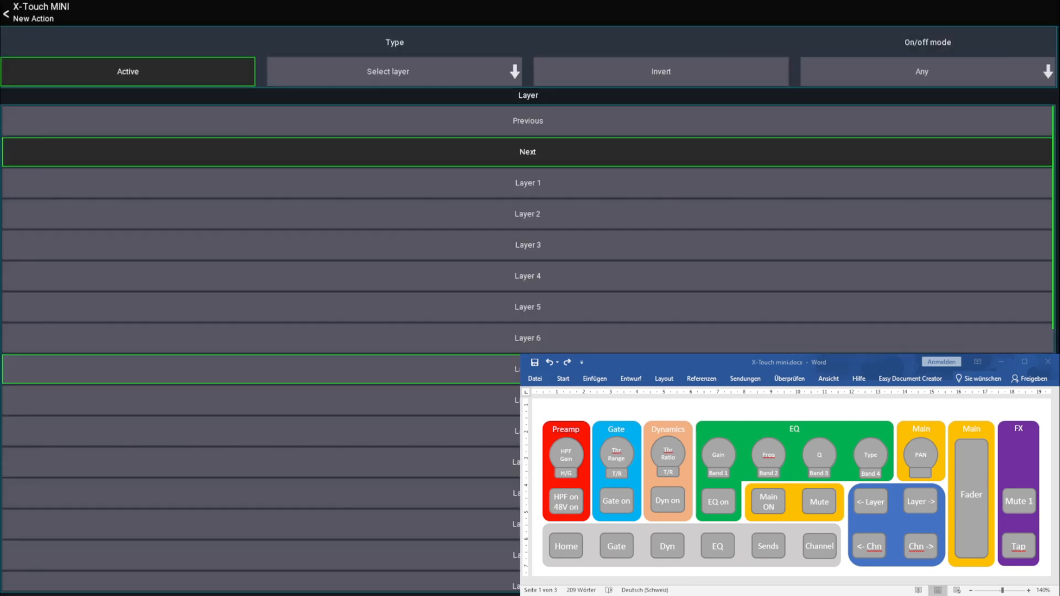
left_click(505, 119)
left_click(5, 14)
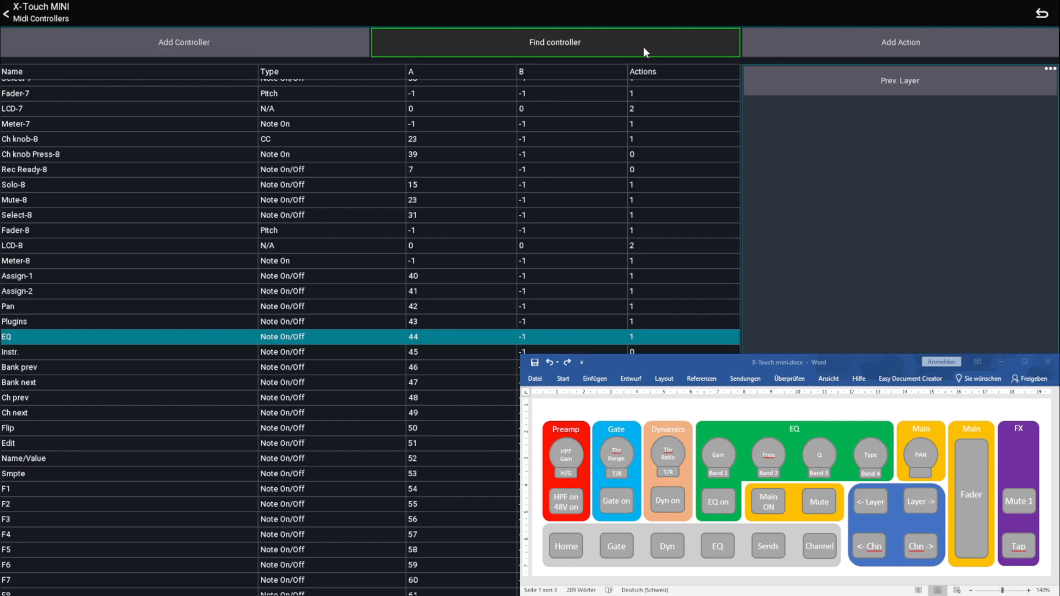
Add a Select layer action for the Next layer to the Instr. controller
left_click(880, 46)
left_click(446, 82)
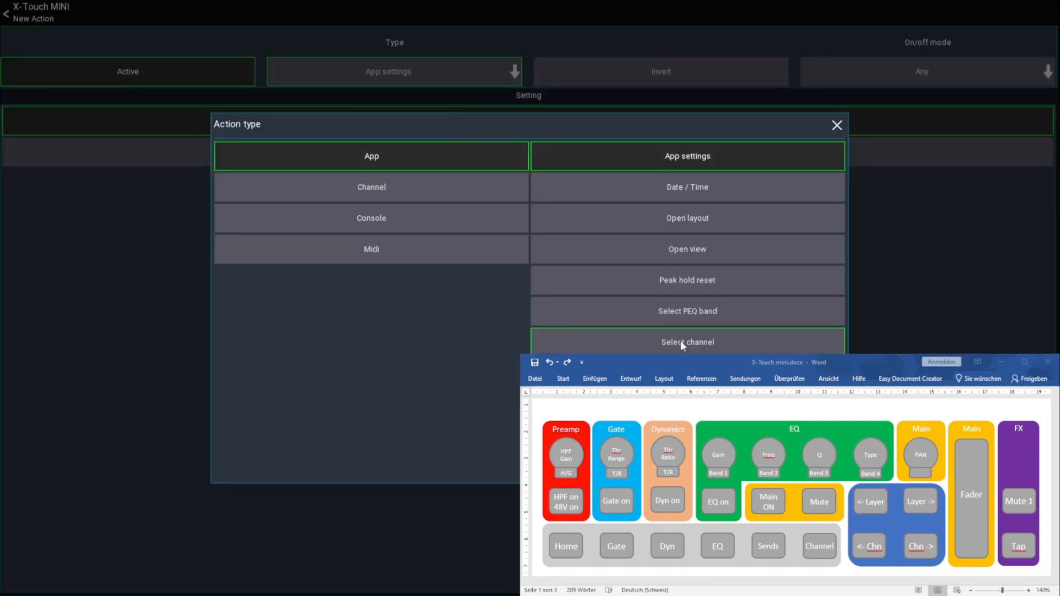
left_click(682, 373)
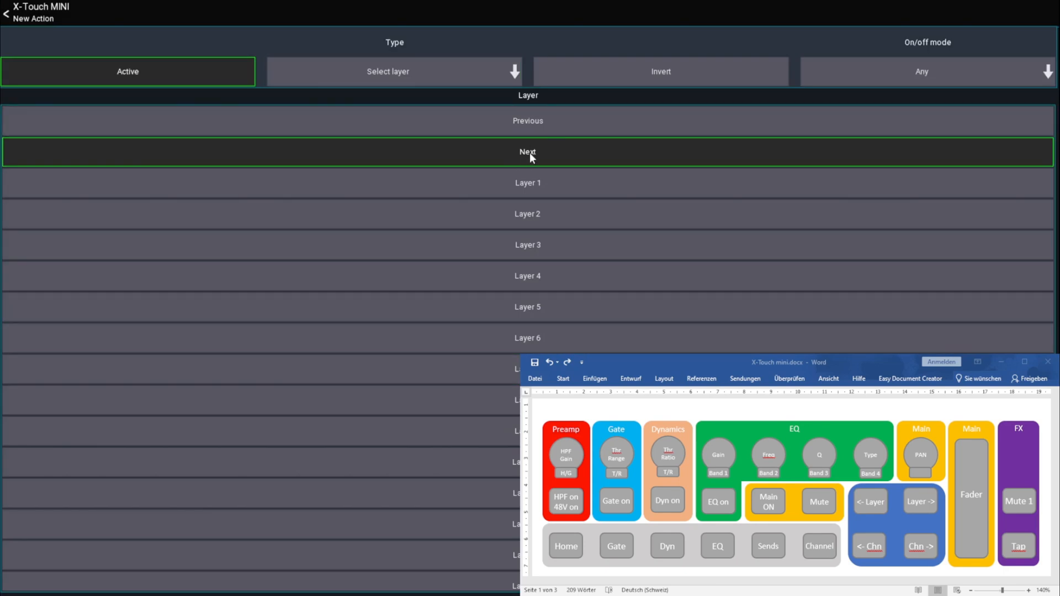
left_click(34, 14)
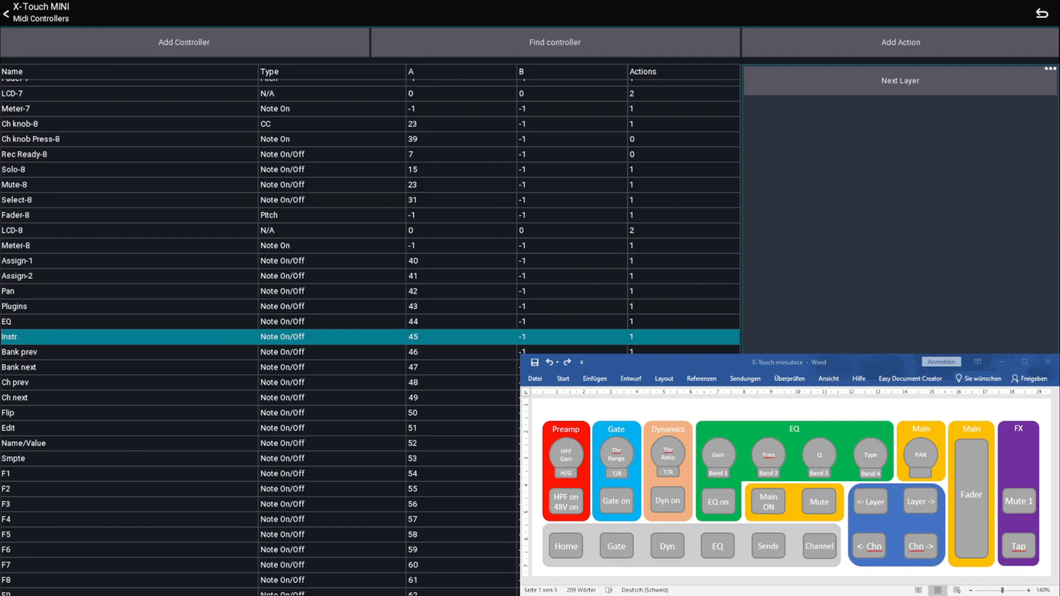
left_click(929, 500)
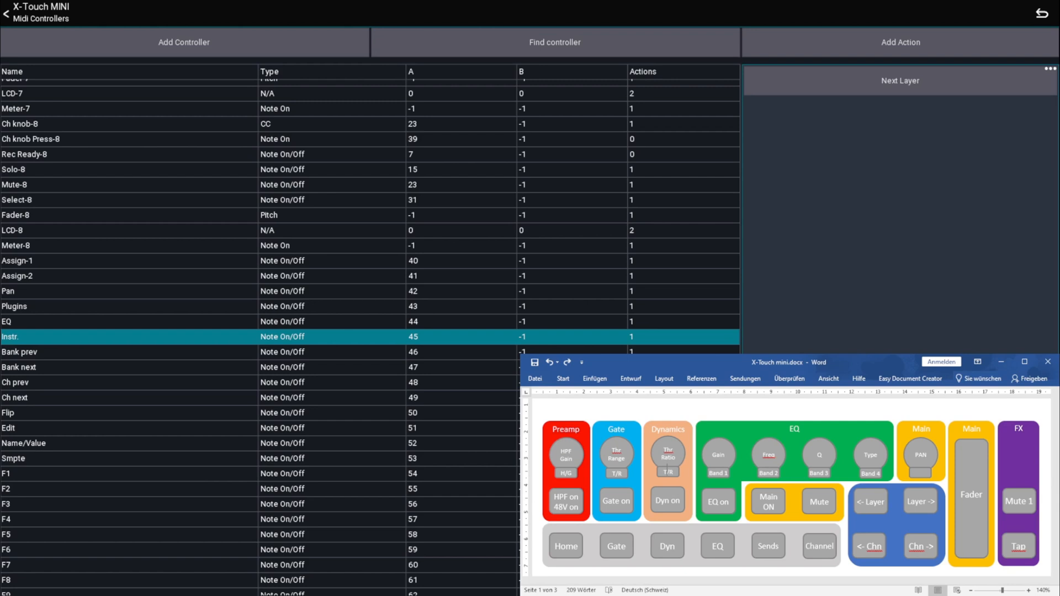
Find the Pi controller and add an Open view action to it for the Channel Overview
left_click(512, 43)
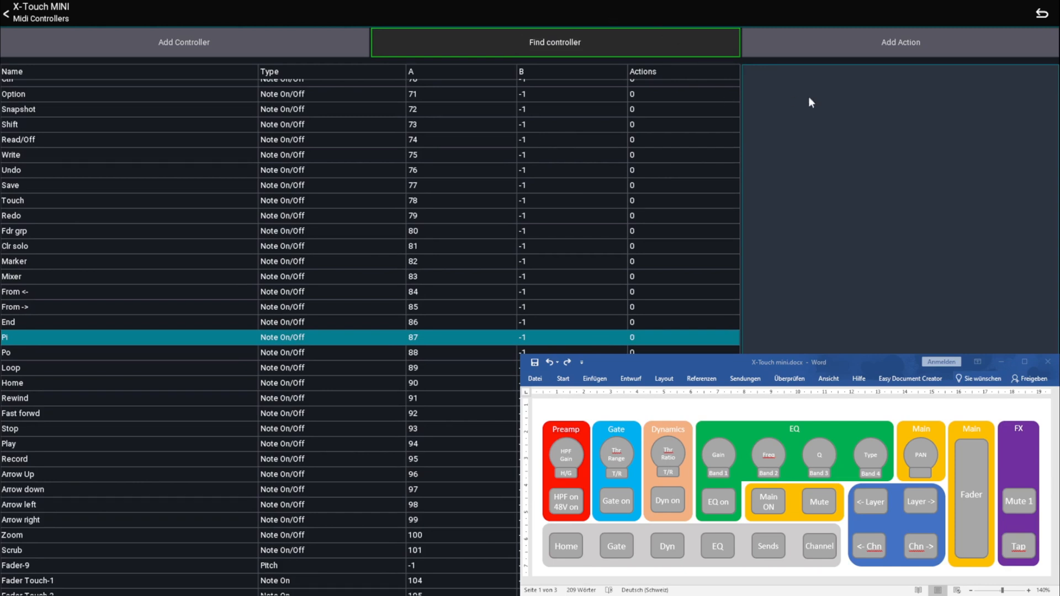
left_click(857, 45)
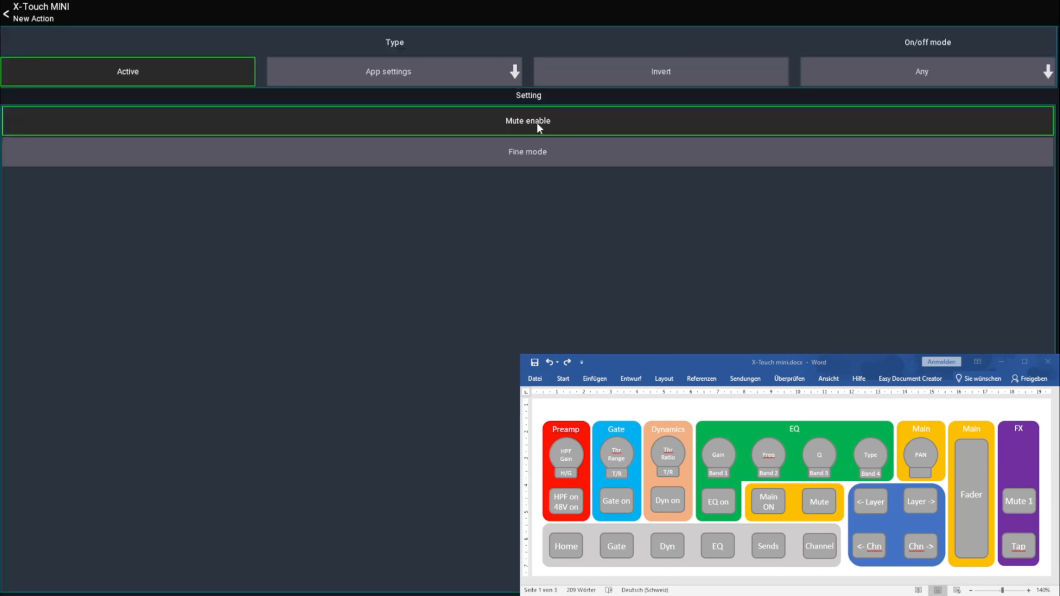
left_click(411, 69)
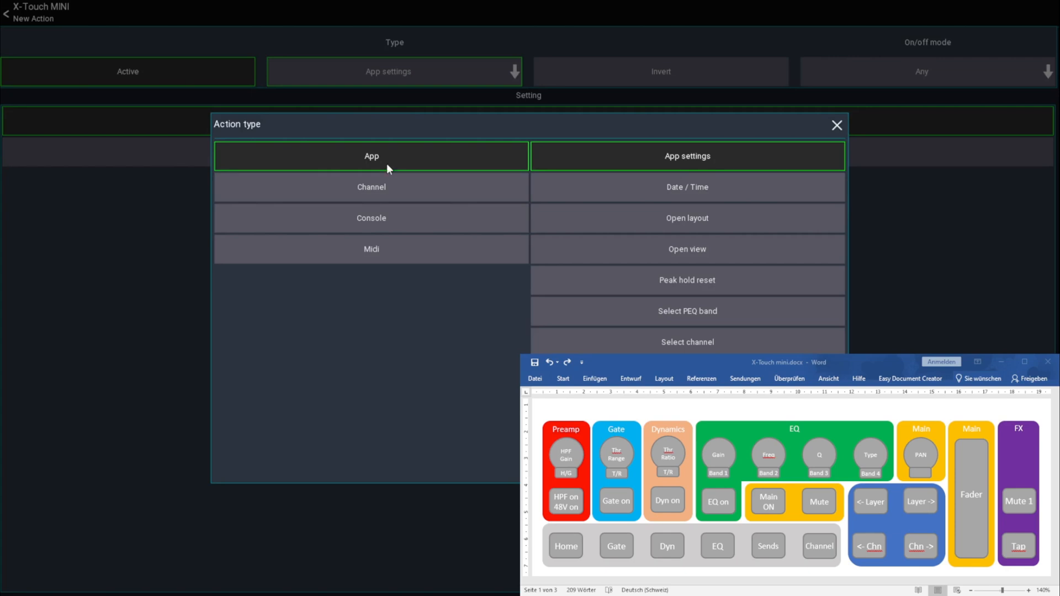
left_click(381, 217)
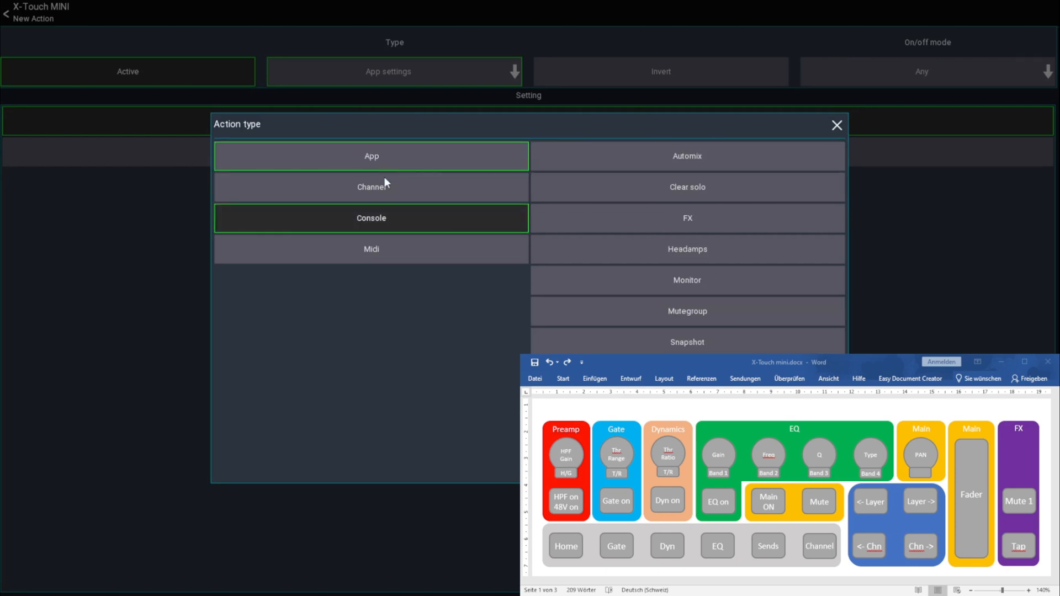
left_click(407, 157)
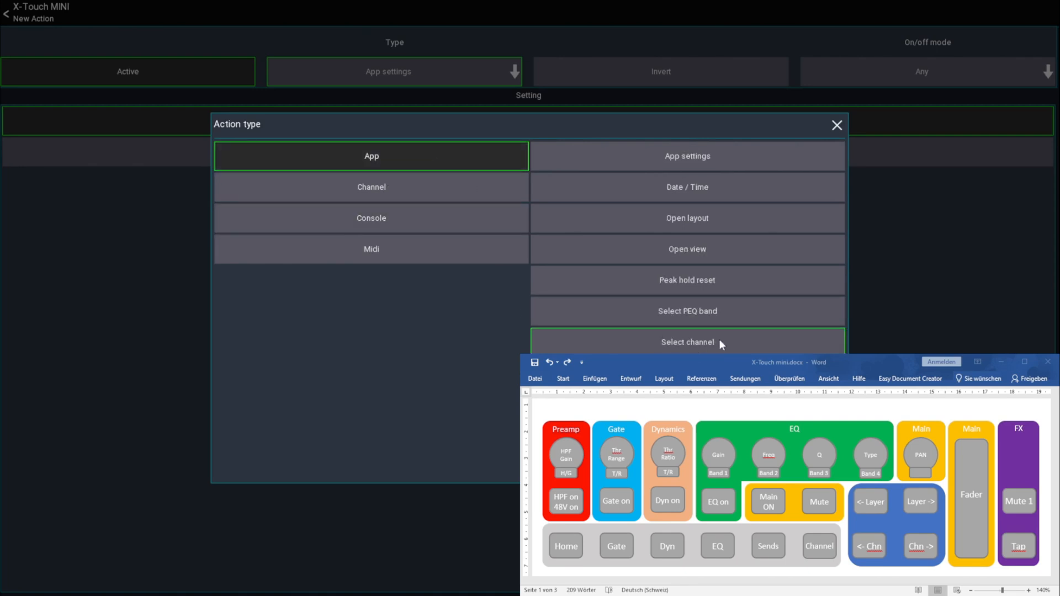
left_click(687, 251)
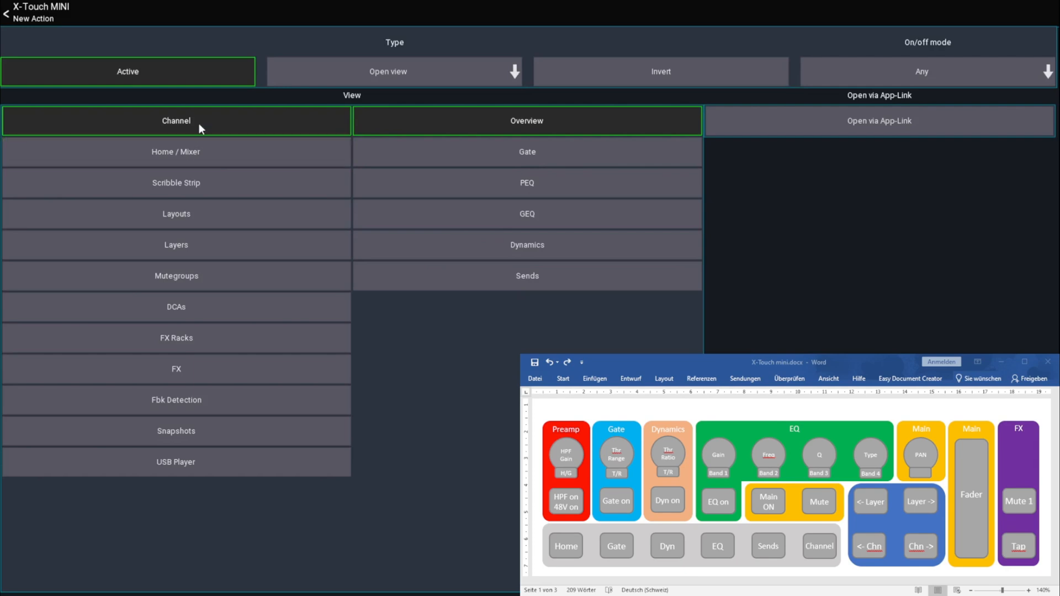
left_click(35, 18)
Add a second Open view action to the Pi controller for the Home / Mixer view
left_click(773, 47)
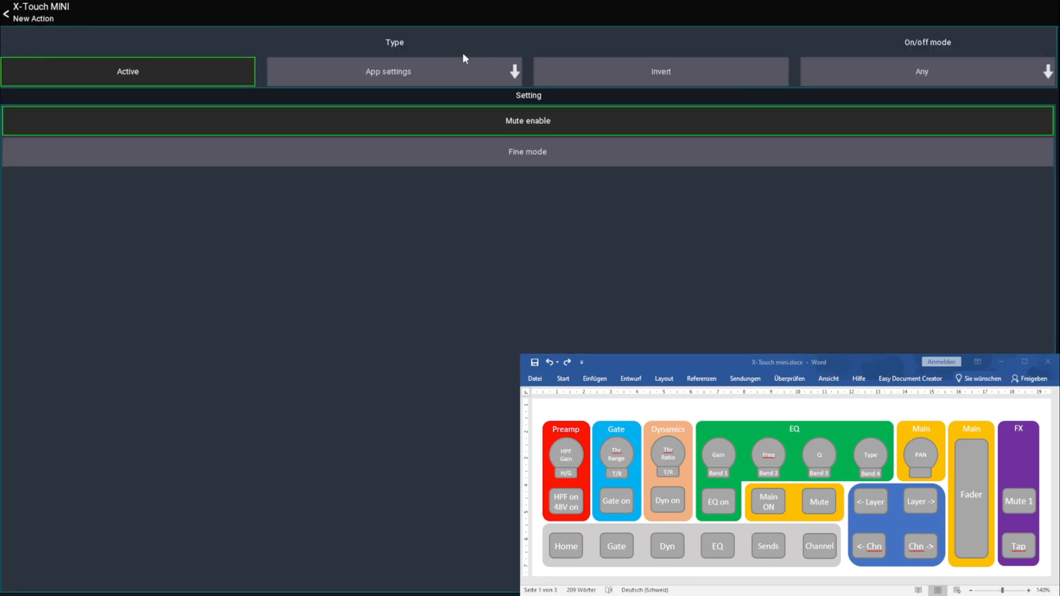
left_click(399, 75)
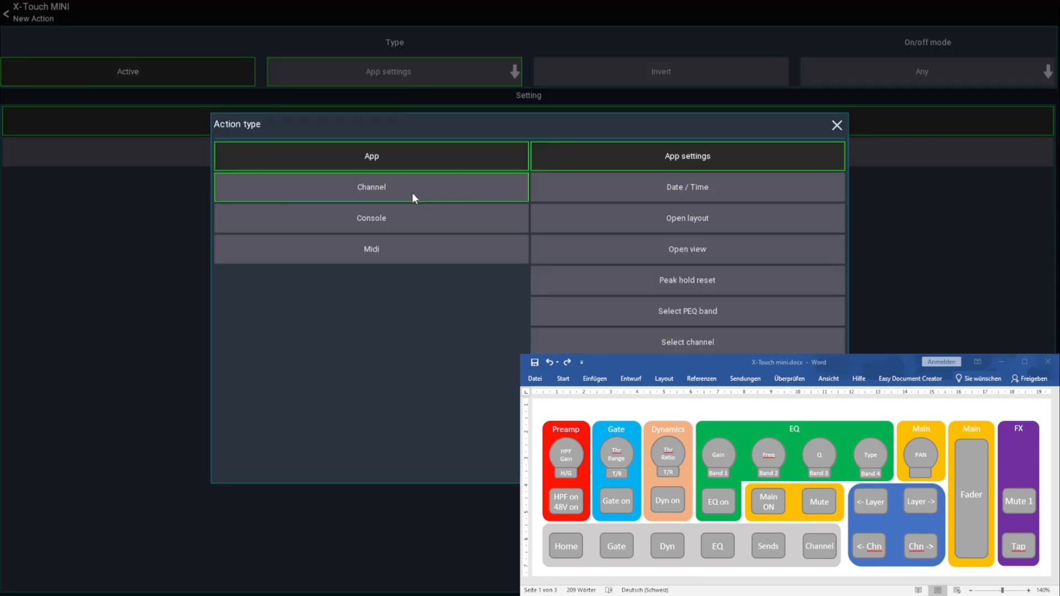
left_click(652, 251)
left_click(193, 154)
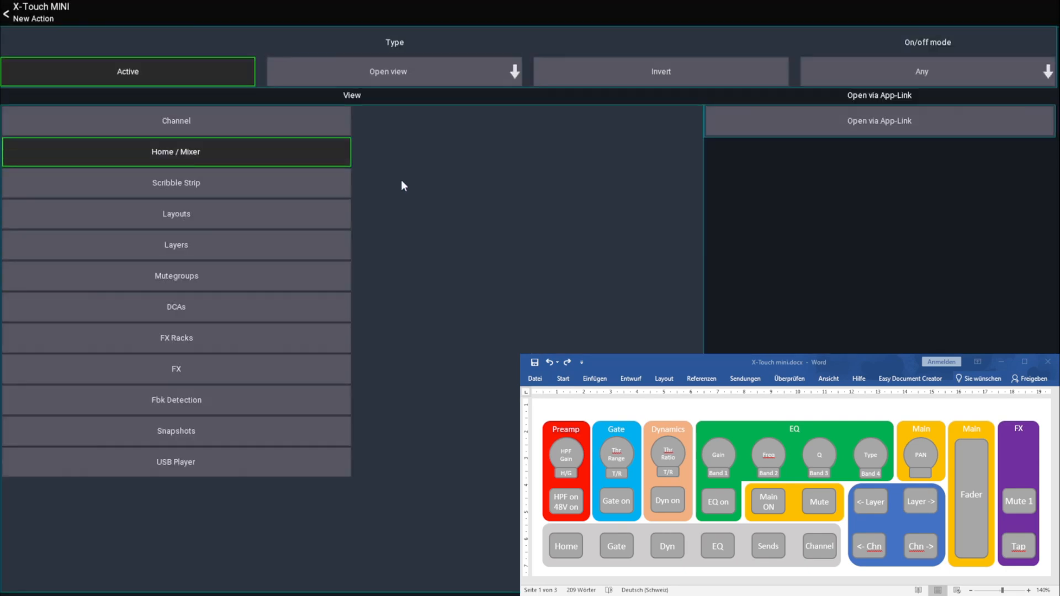
left_click(6, 14)
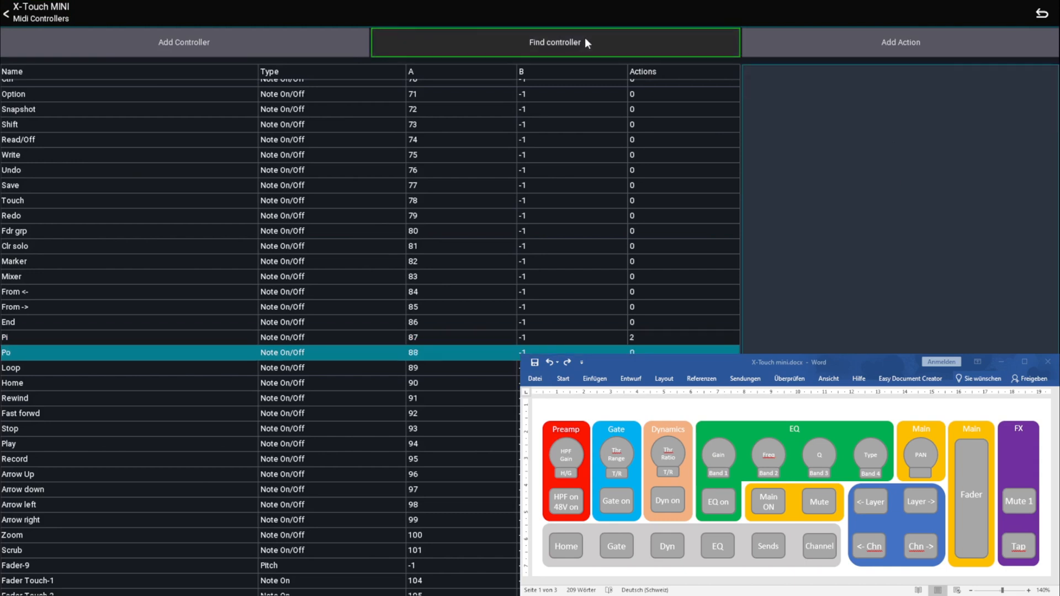
Add an Open view action to the Po controller for the Channel Gate view
left_click(872, 39)
left_click(415, 84)
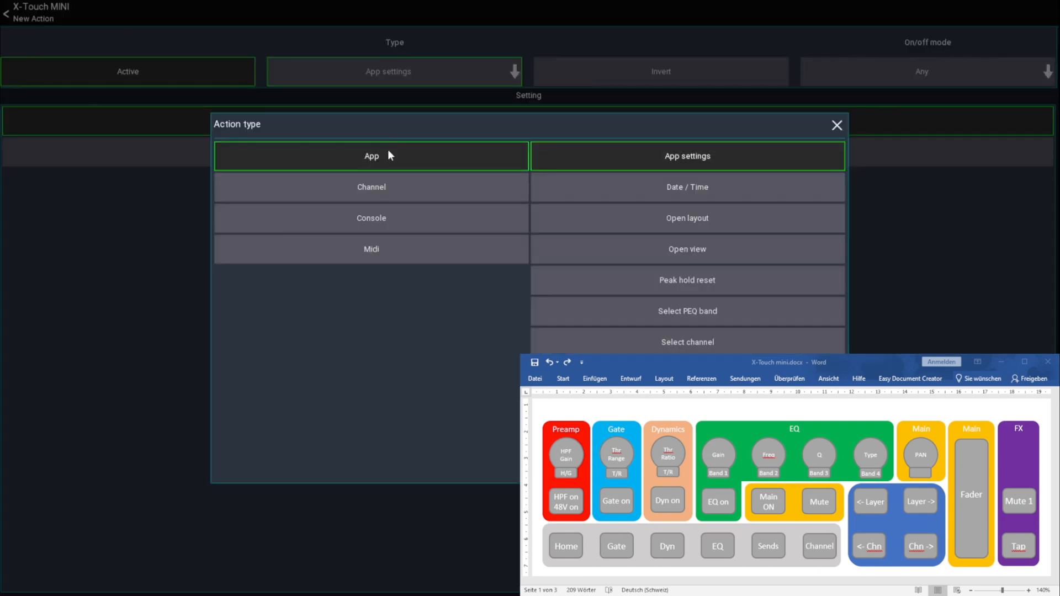
left_click(679, 251)
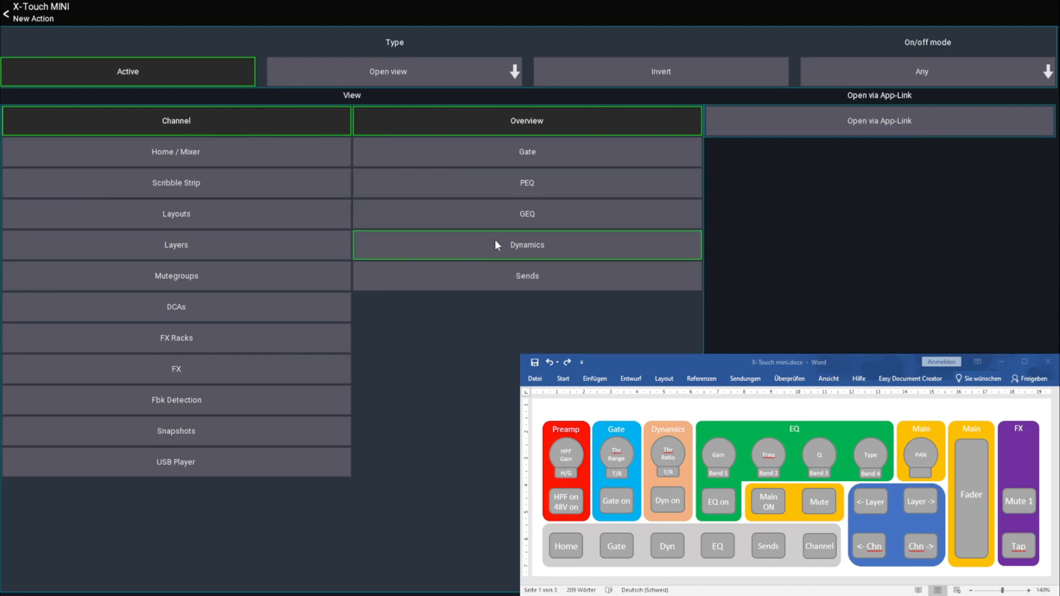
left_click(501, 153)
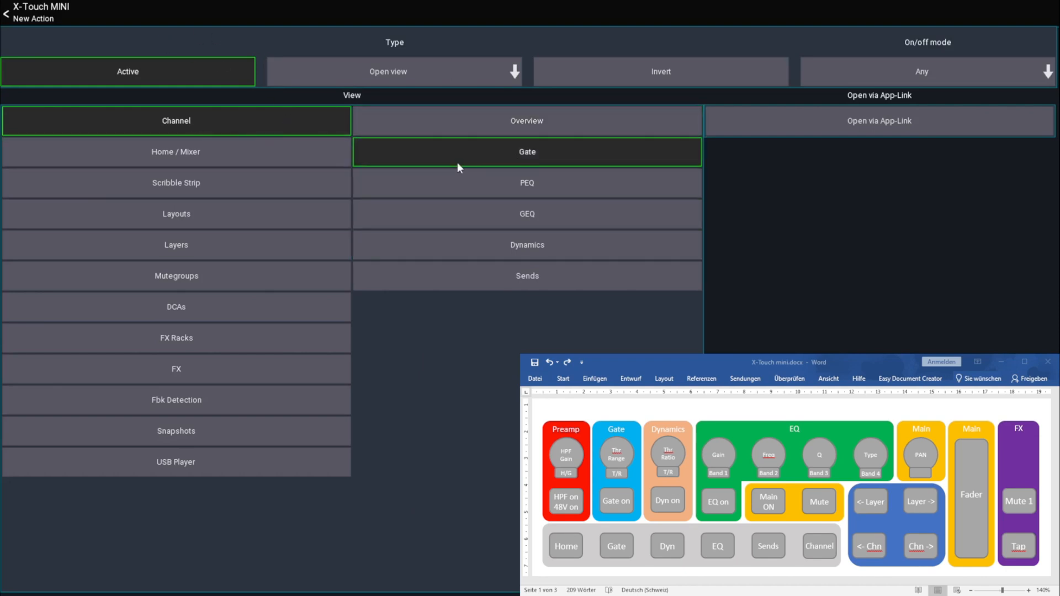
left_click(49, 18)
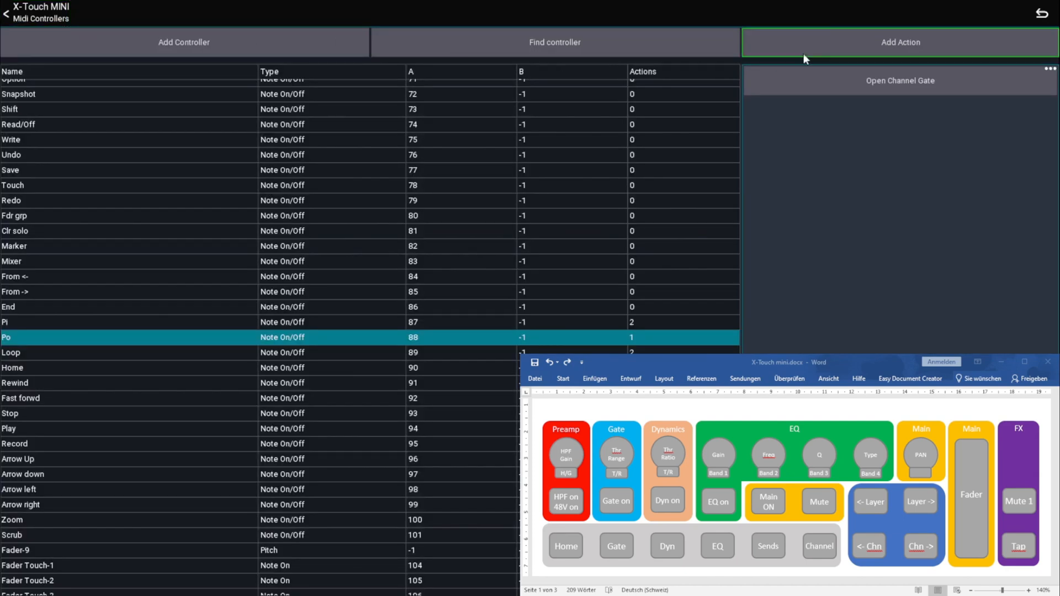
Add an Open view action to the Rewind controller for the Channel Dynamics view
left_click(855, 48)
left_click(349, 79)
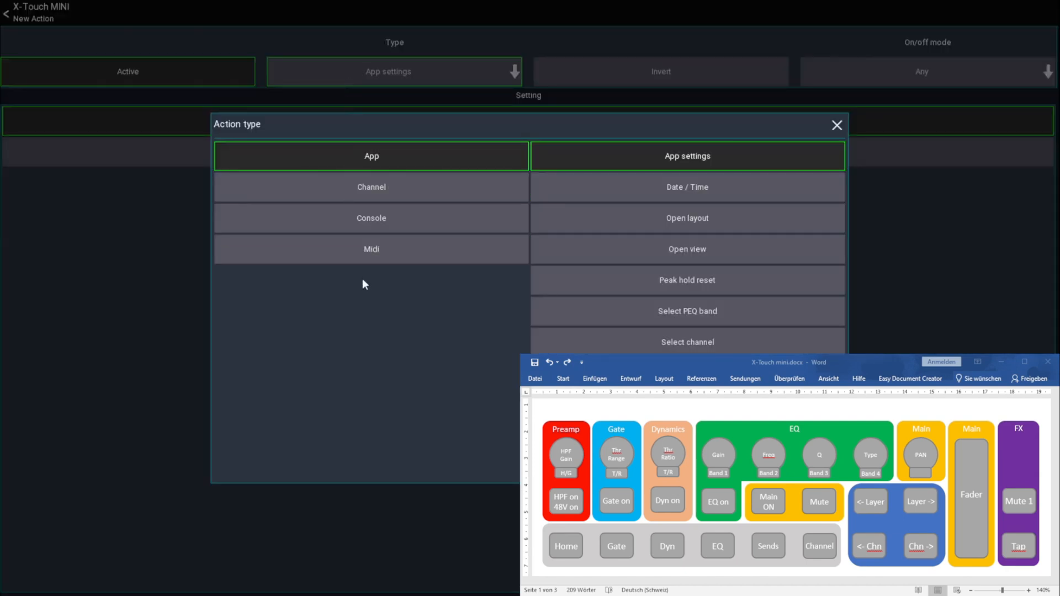
left_click(675, 243)
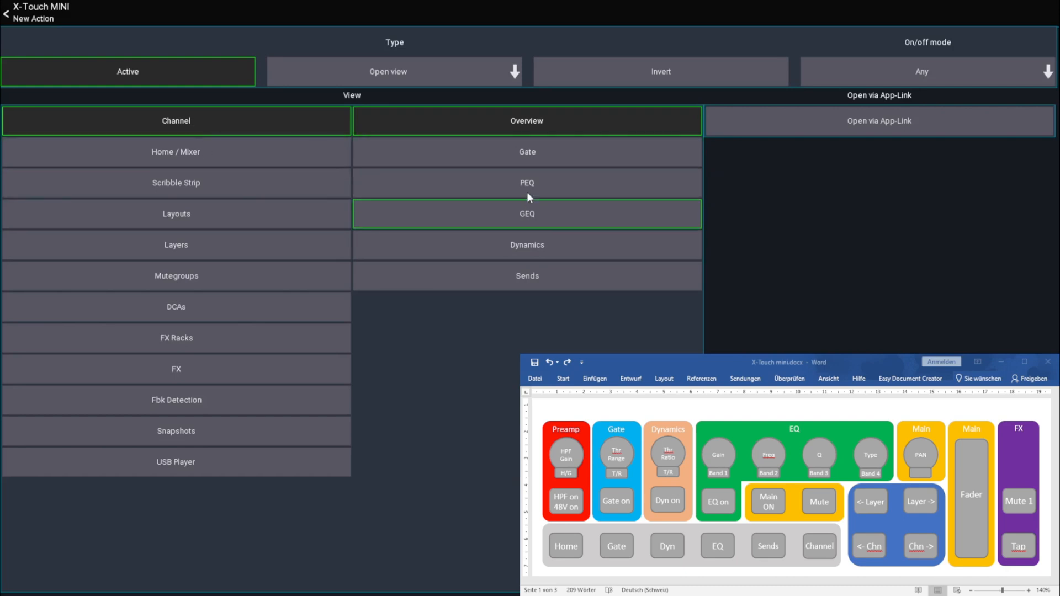
left_click(529, 243)
left_click(43, 16)
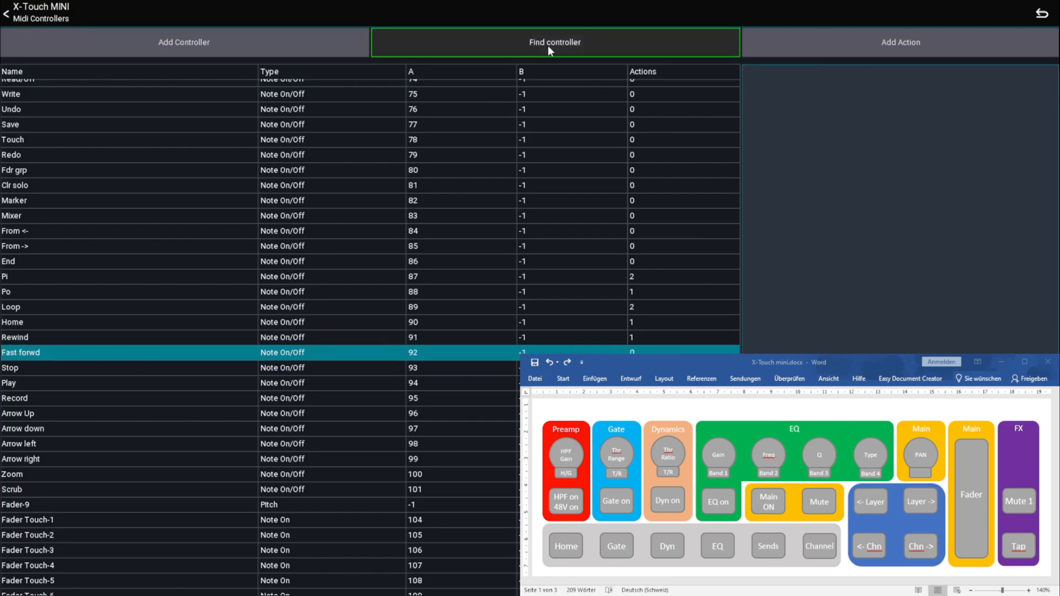
Add an Open view action to the Fast forwd controller for the Channel PEQ view
left_click(805, 39)
left_click(404, 83)
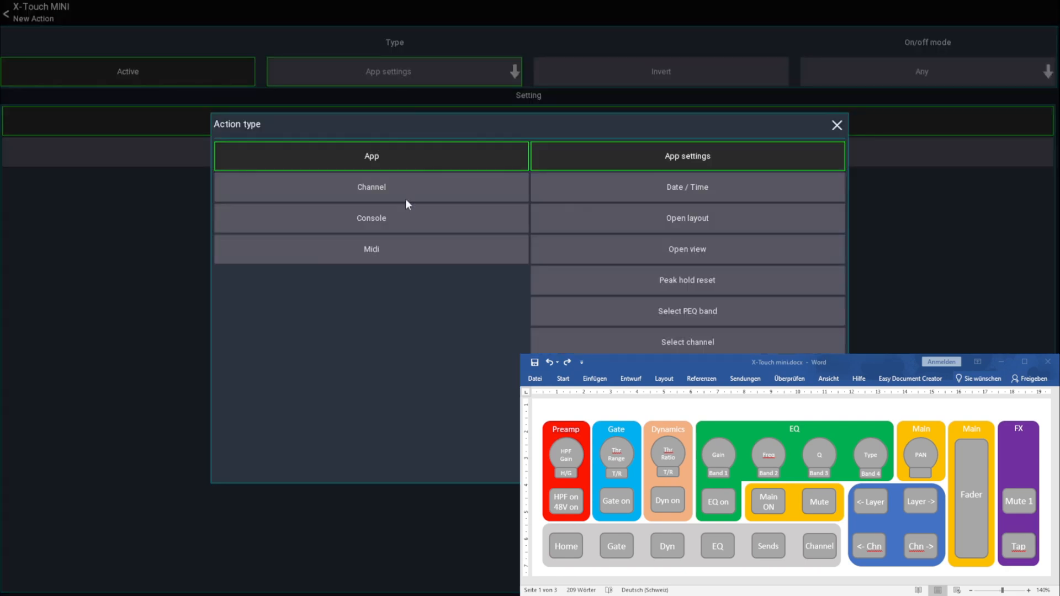
left_click(681, 249)
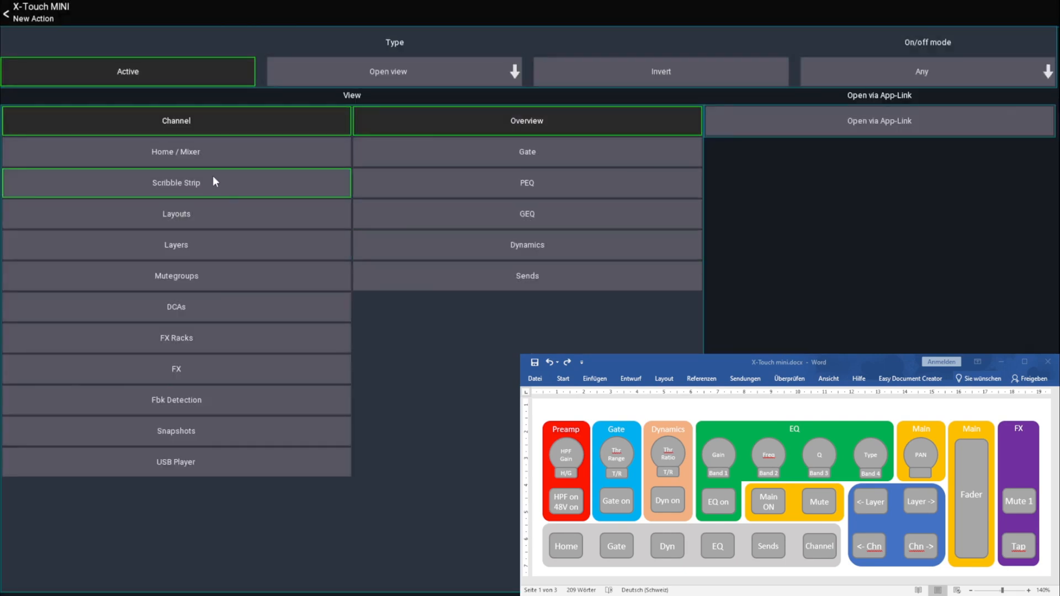
left_click(517, 181)
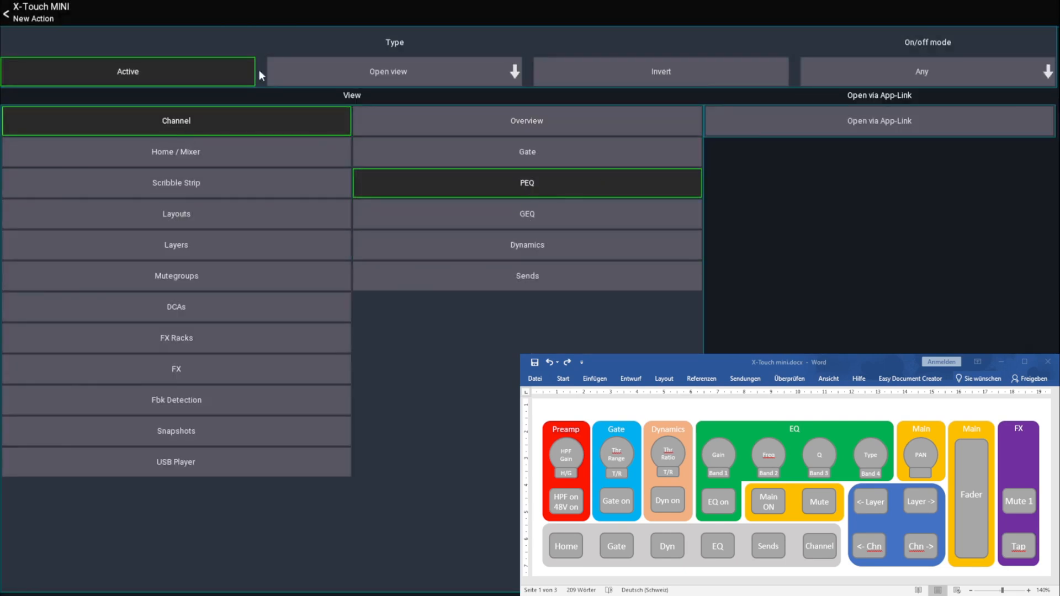
left_click(36, 17)
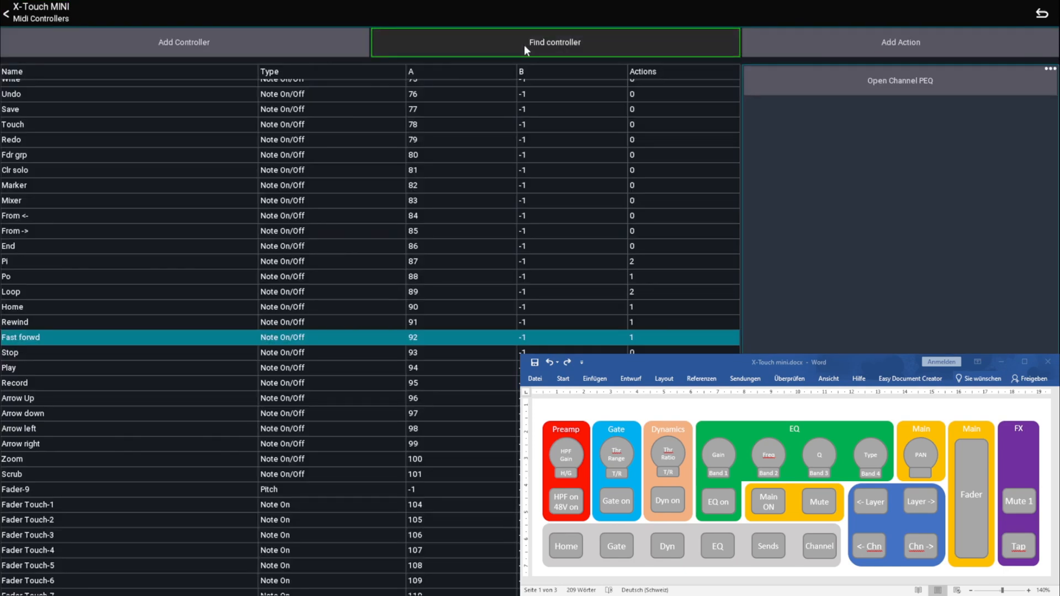
Add an Open view action to the End controller for the Channel Sends view
left_click(789, 43)
left_click(413, 77)
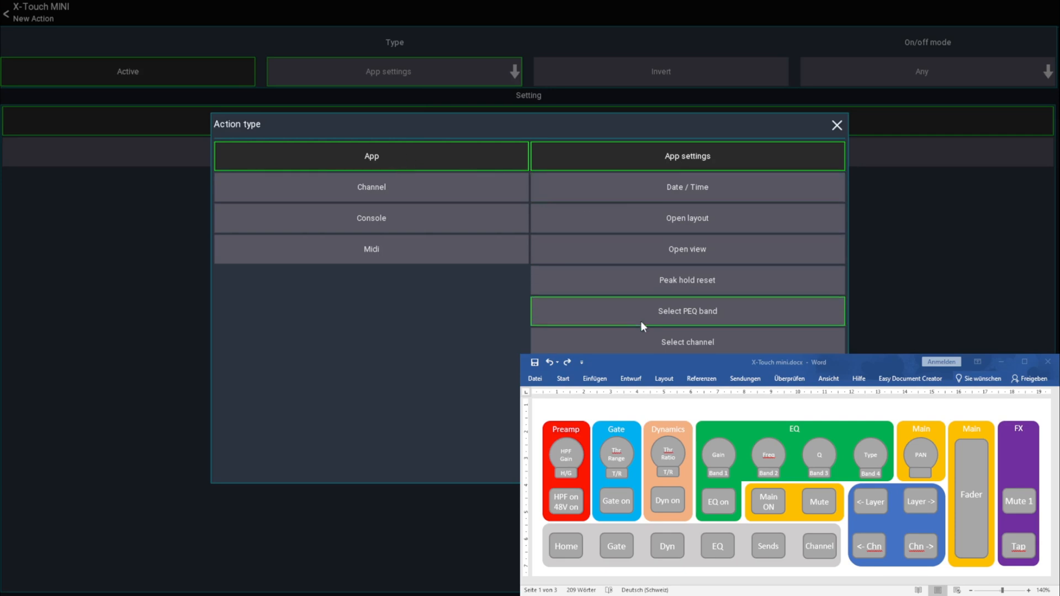
left_click(680, 249)
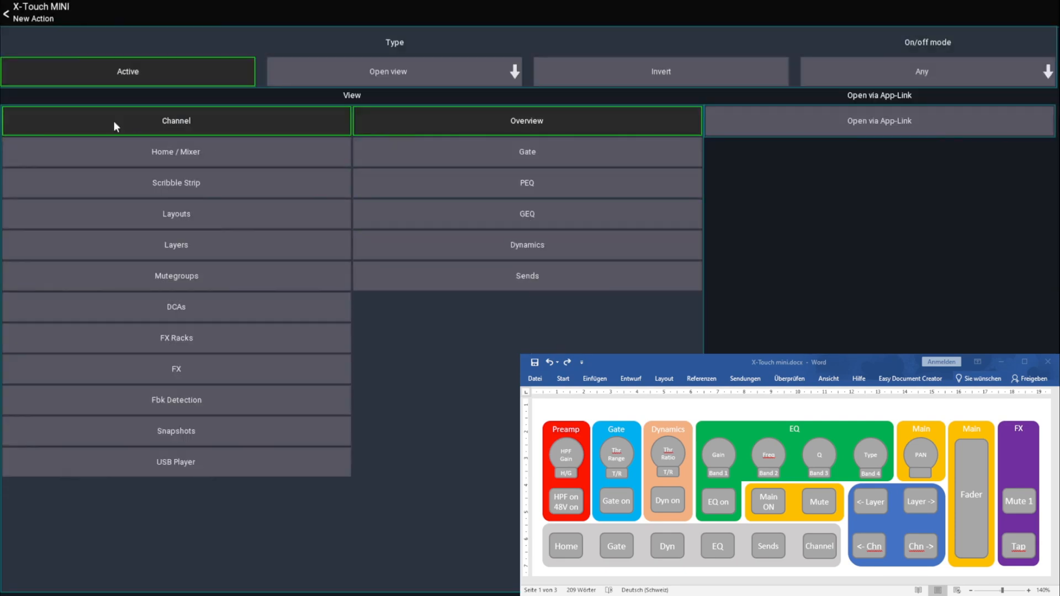
left_click(517, 279)
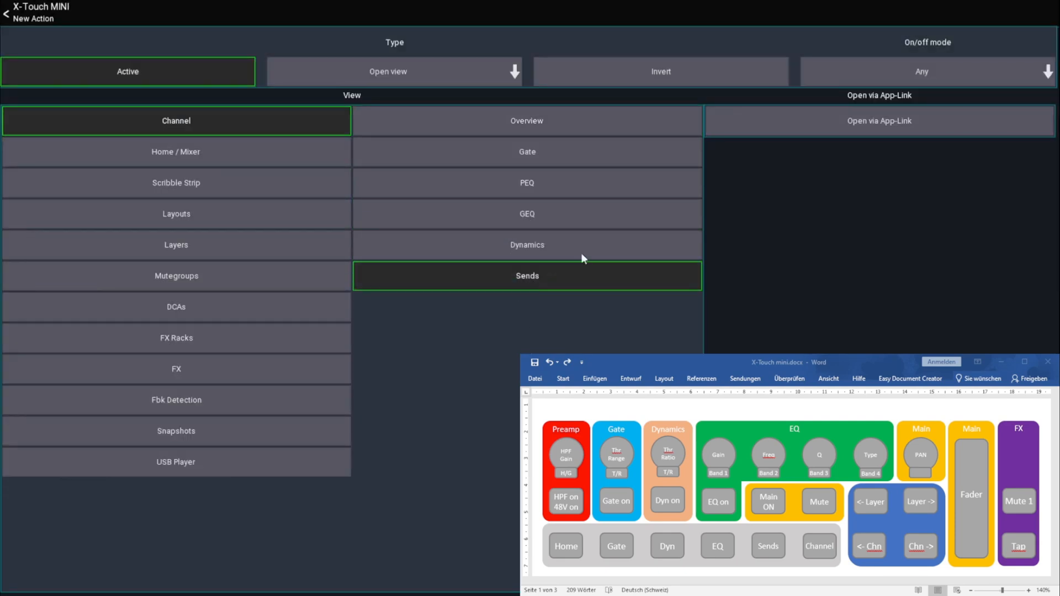
left_click(82, 16)
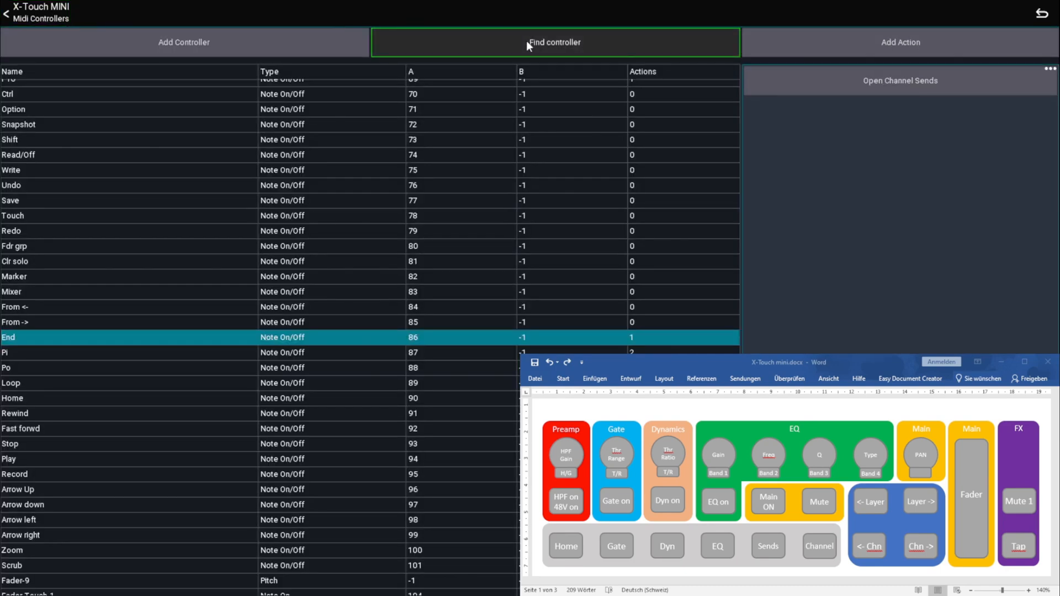
Add an Open view action to the Stop controller for the Channel Overview
left_click(830, 53)
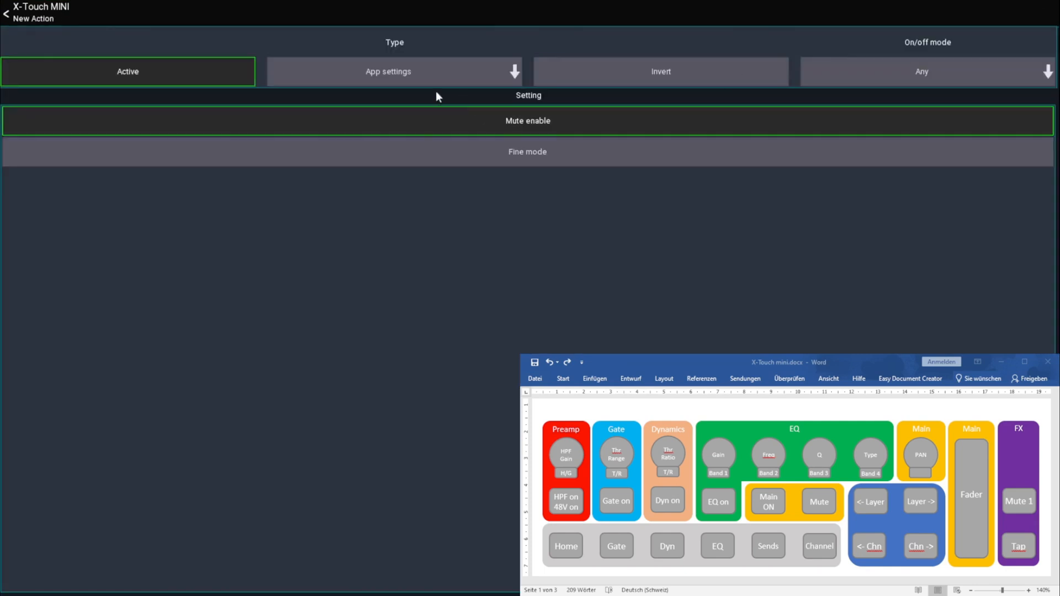
left_click(389, 74)
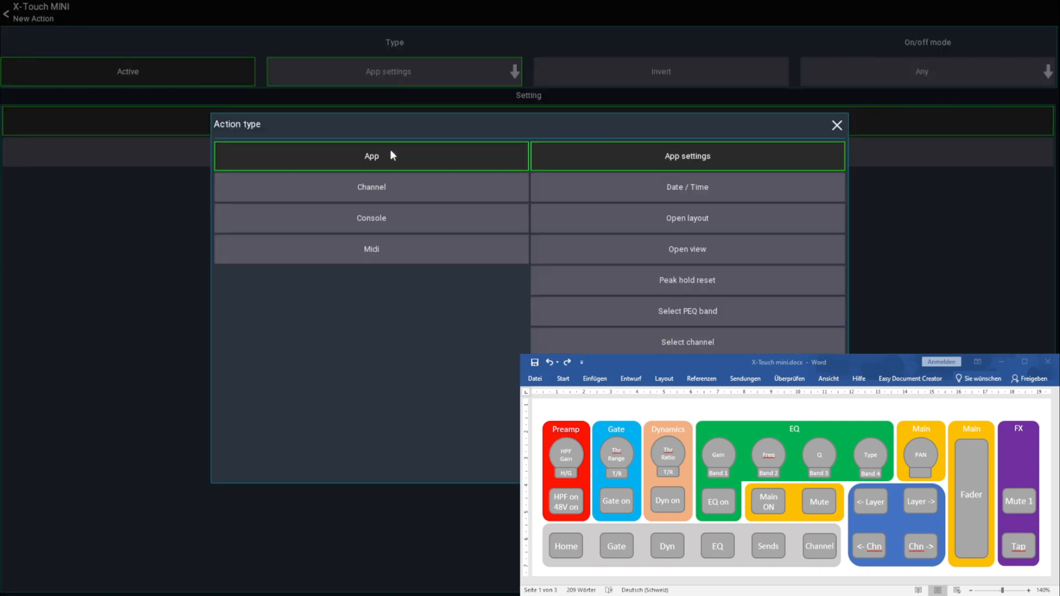
left_click(640, 260)
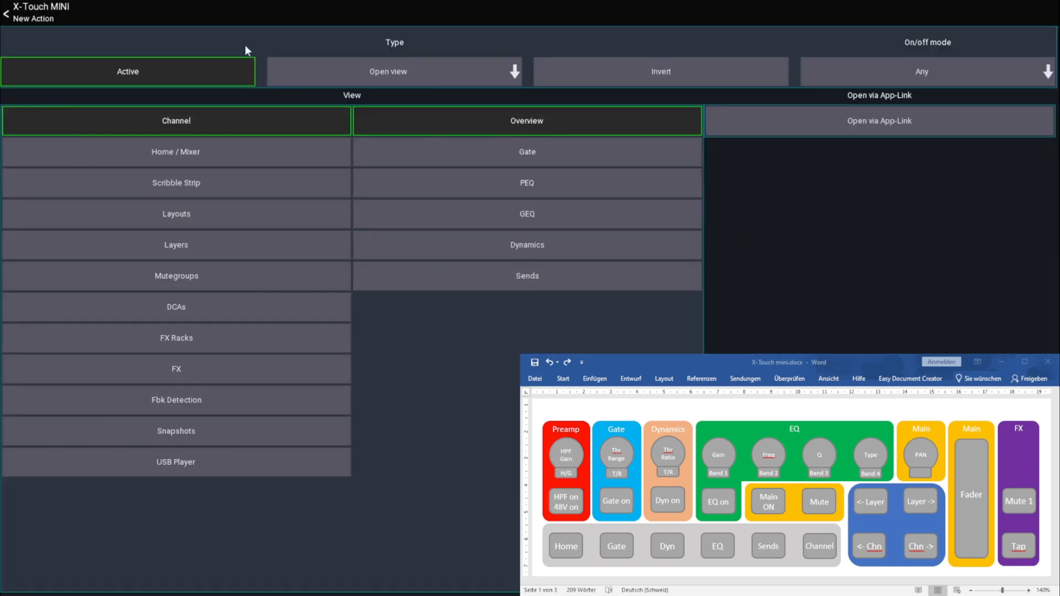
left_click(50, 12)
Add a Select channel action to the Play controller that selects the previous channel
left_click(595, 44)
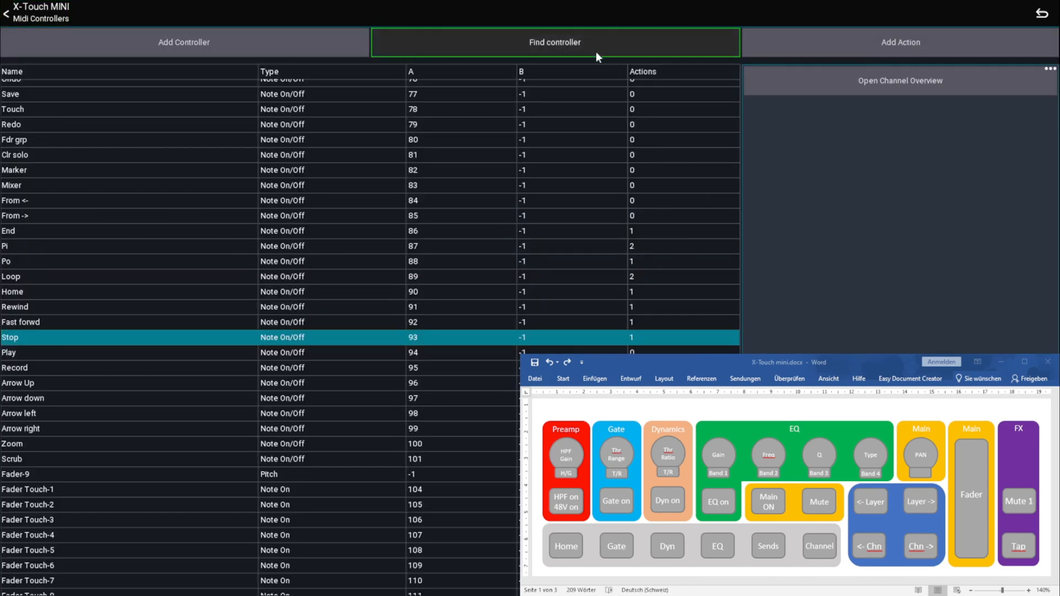
left_click(802, 47)
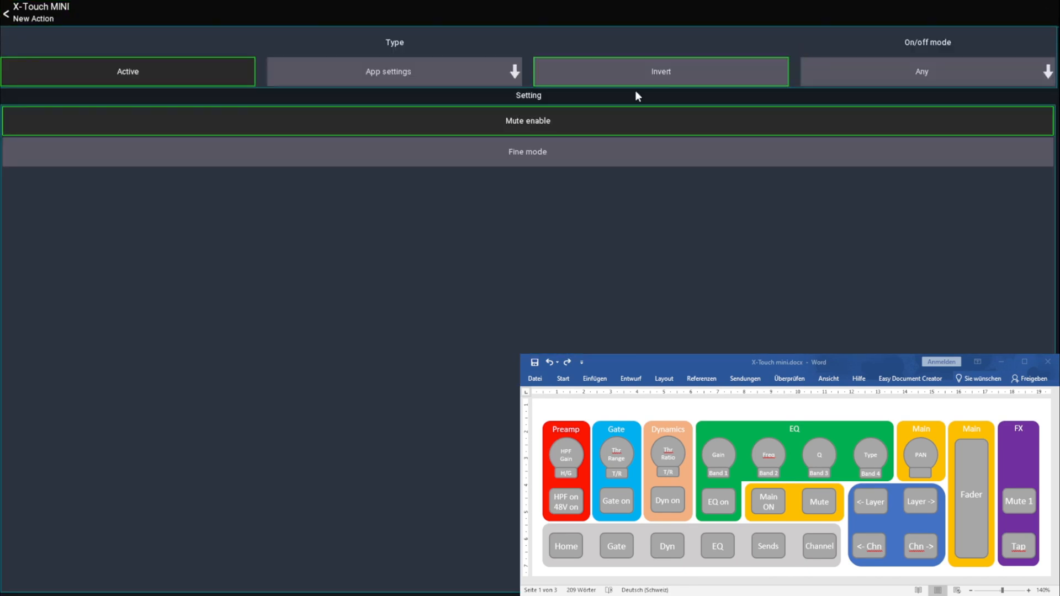
left_click(391, 82)
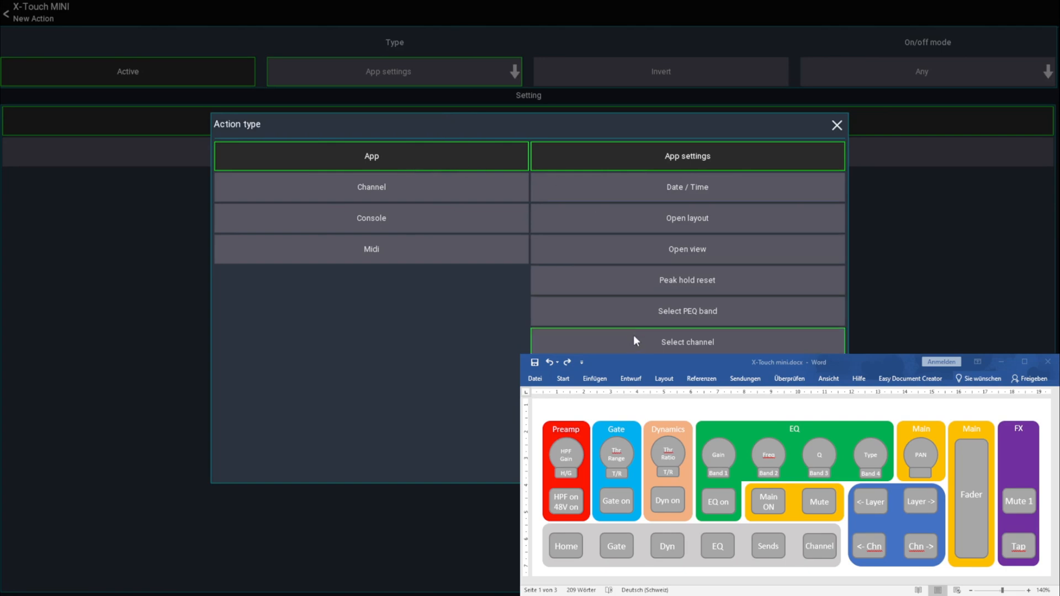
left_click(668, 340)
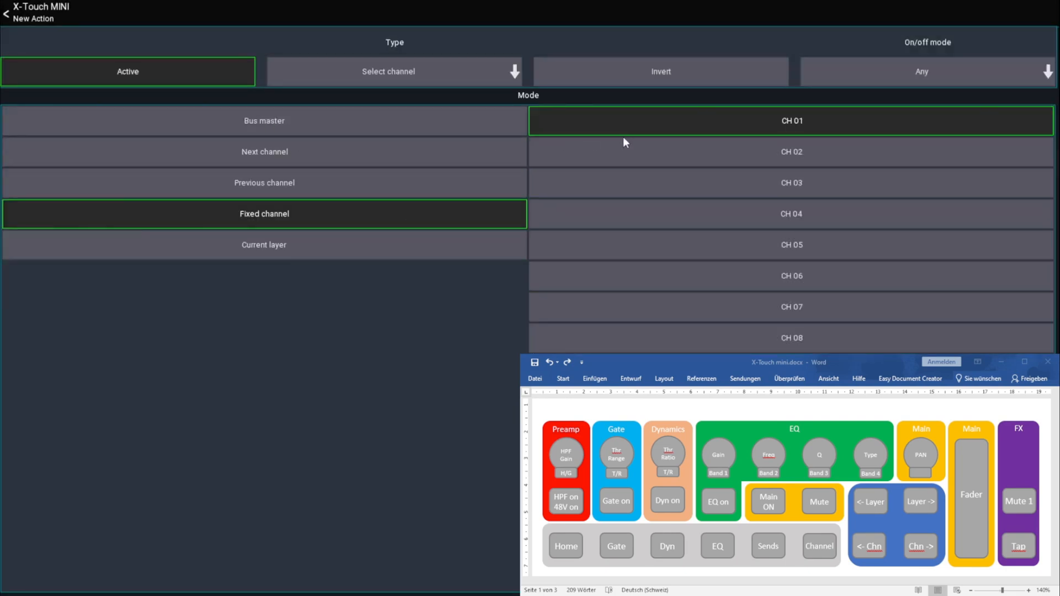
left_click(267, 182)
left_click(38, 17)
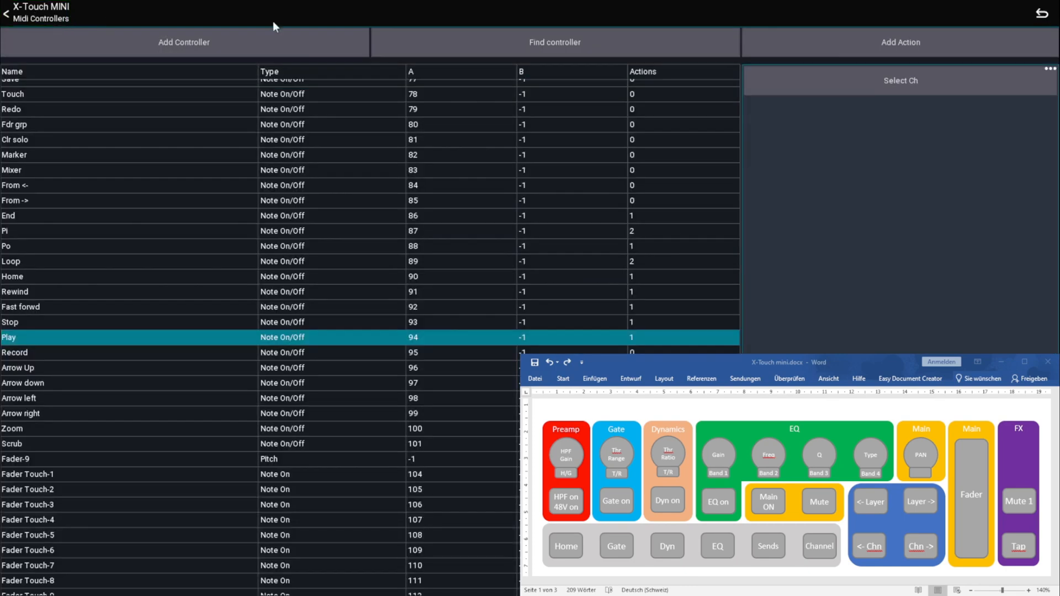
Add a Select channel action to the Record controller that selects the next channel
left_click(555, 38)
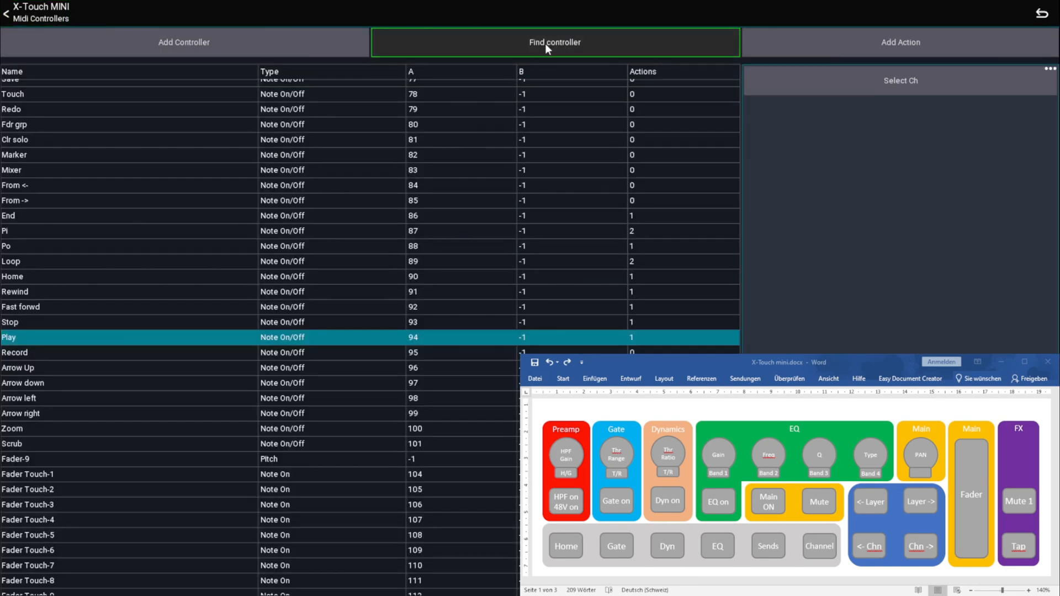
left_click(754, 48)
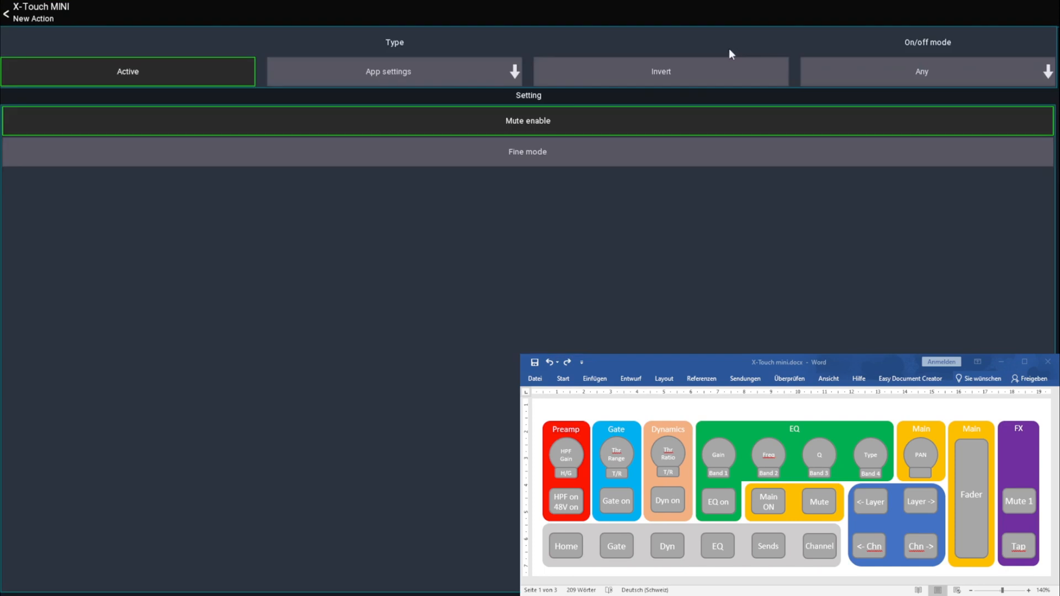
left_click(407, 74)
left_click(642, 341)
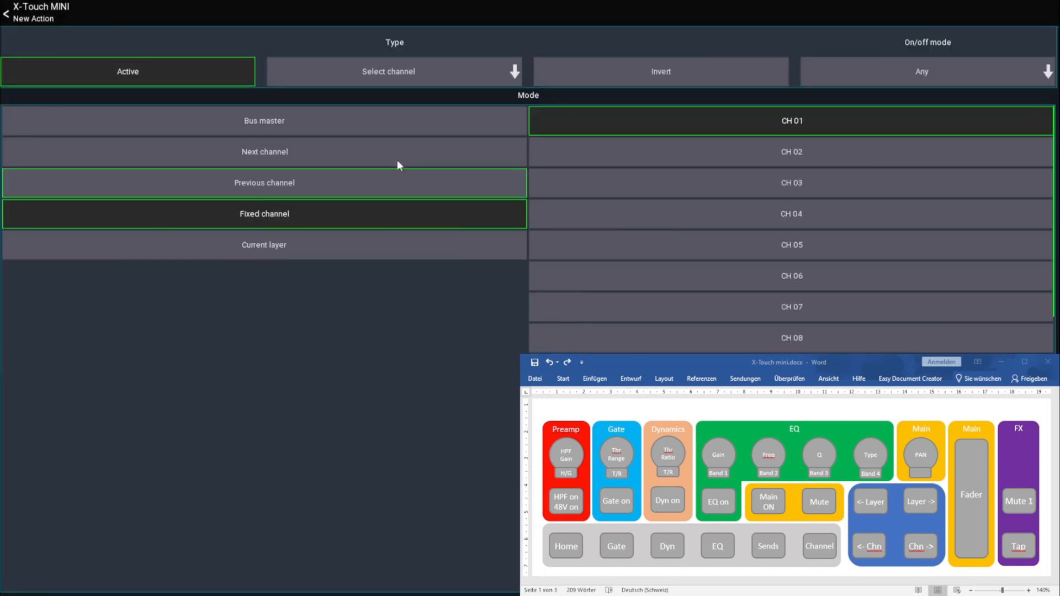
left_click(287, 157)
left_click(31, 11)
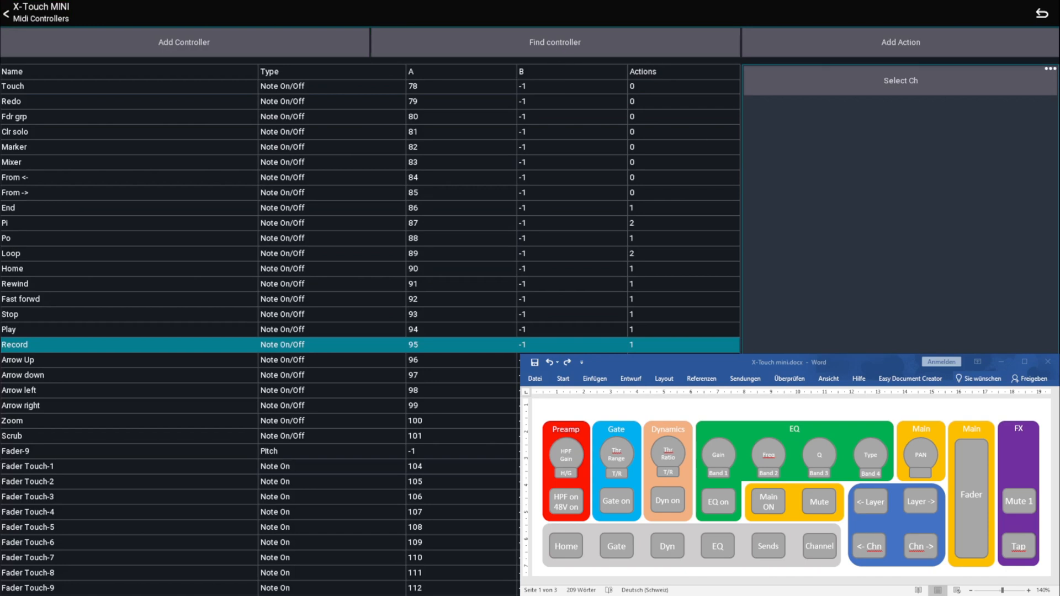
left_click(704, 543)
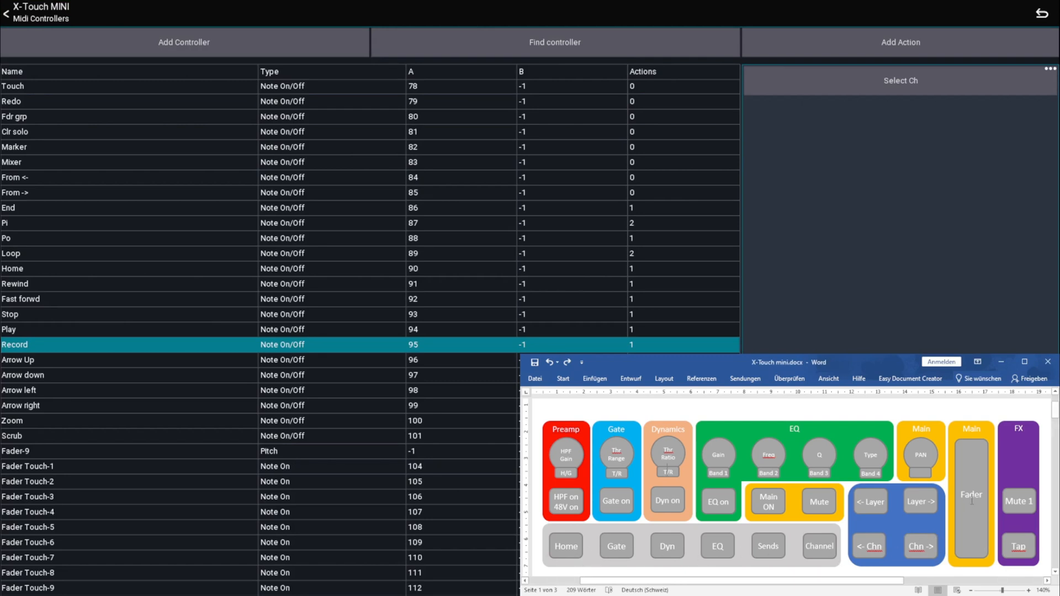
left_click(1019, 499)
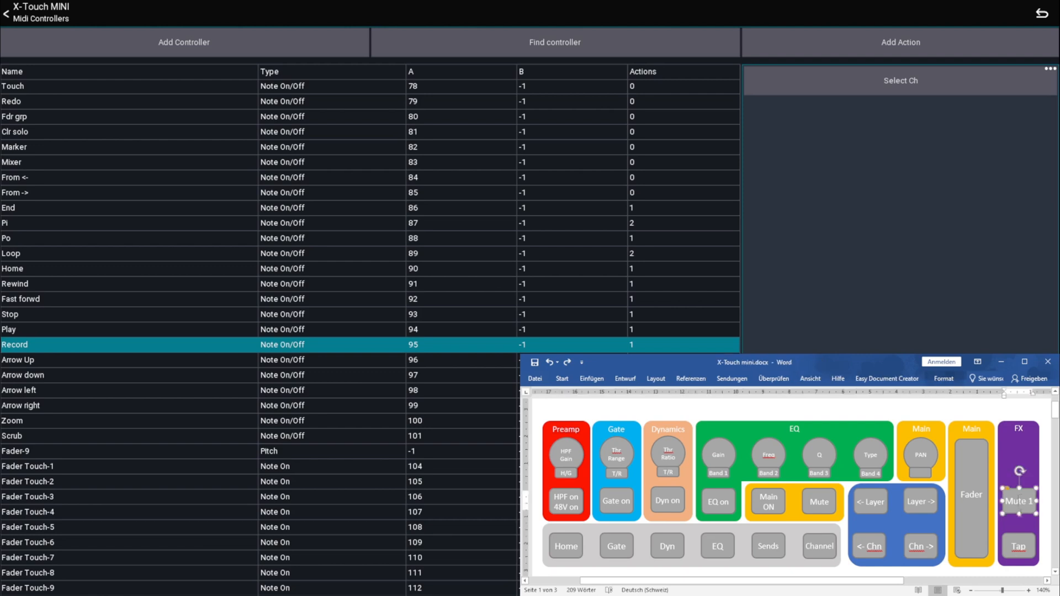
left_click(1020, 552)
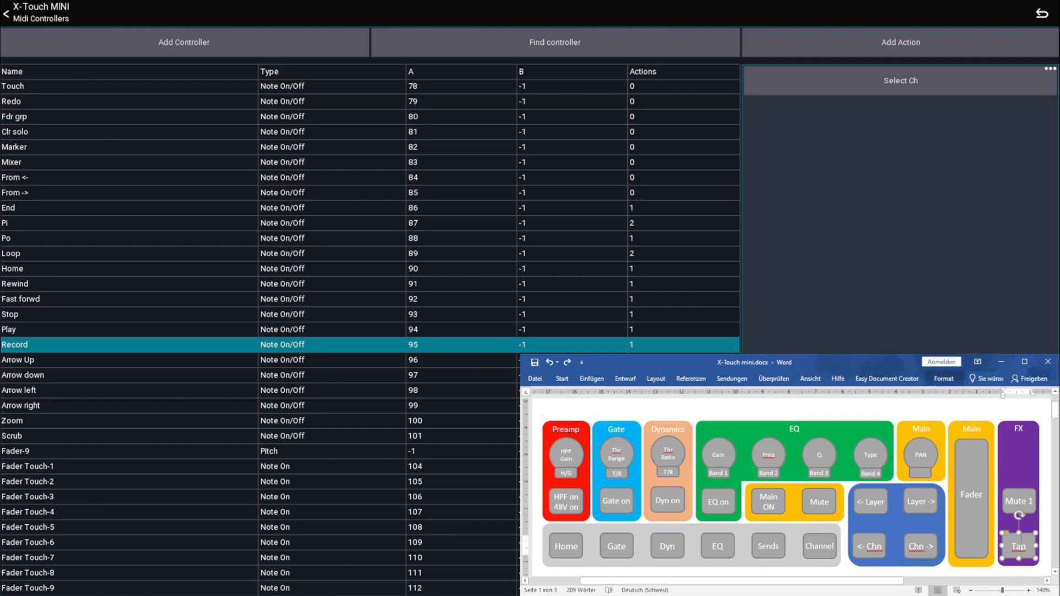
left_click(1019, 505)
left_click(1022, 547)
Add a console Mutegroup action for group 1: FX to the From <- controller
left_click(540, 44)
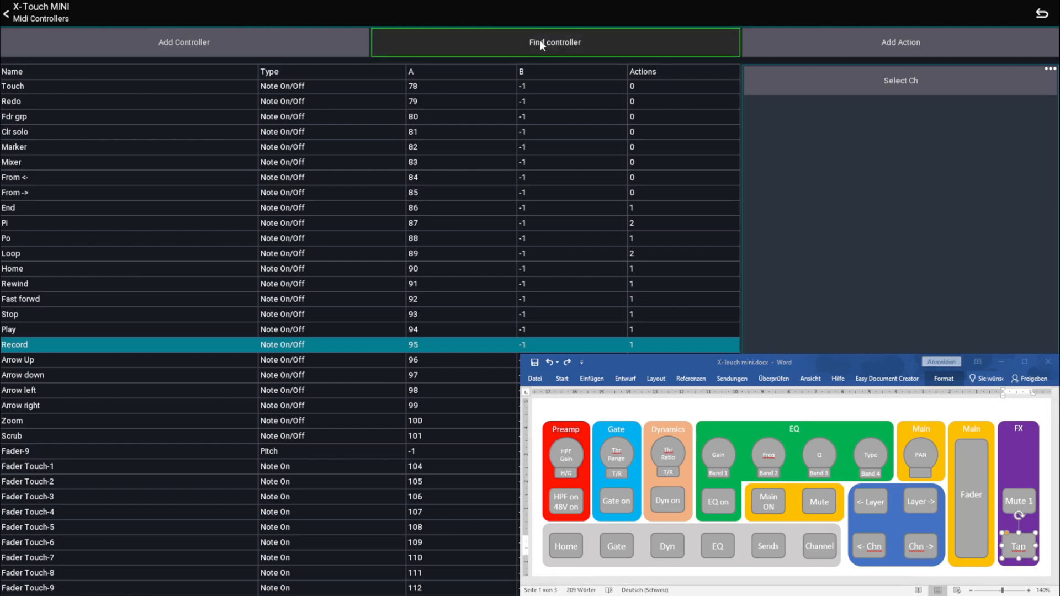
left_click(857, 55)
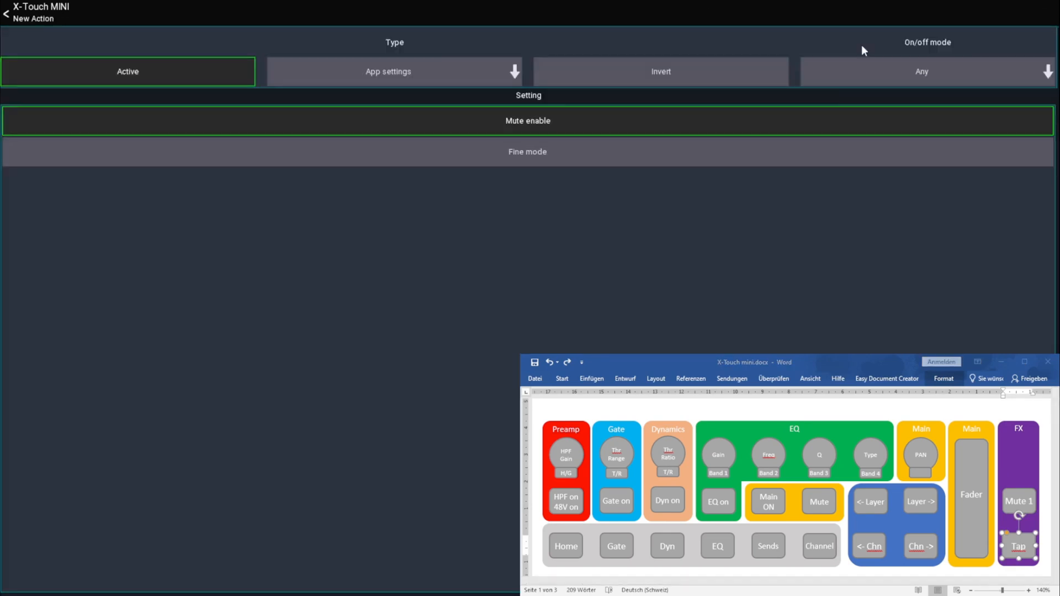
left_click(403, 88)
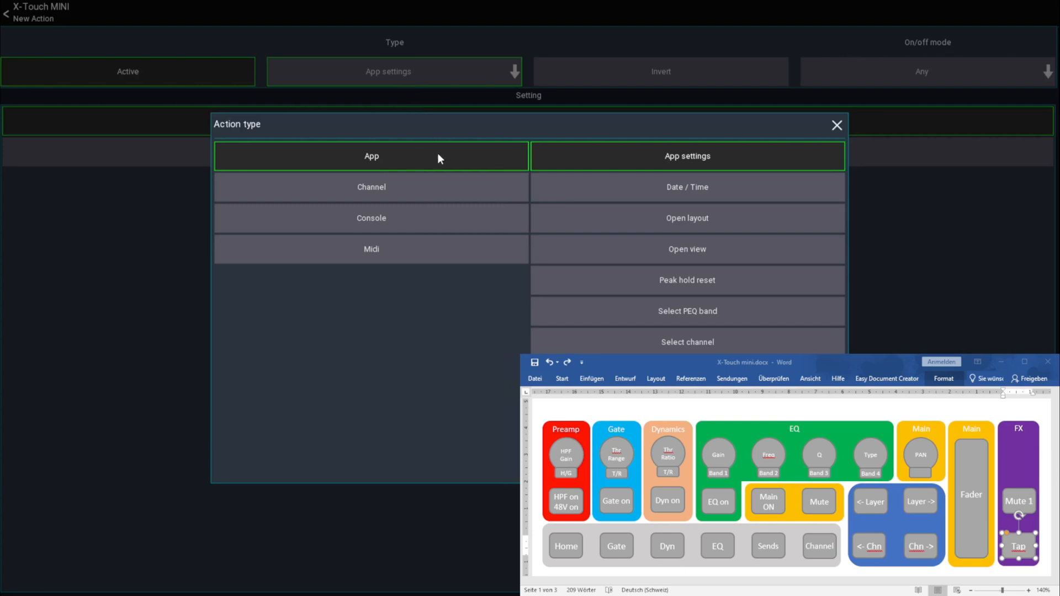
left_click(382, 218)
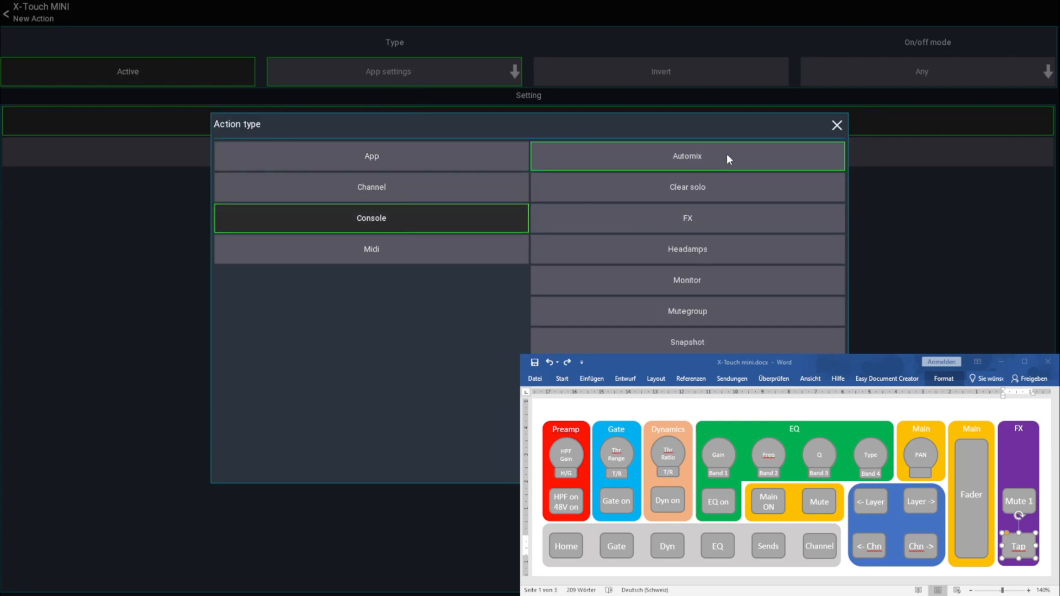
left_click(681, 311)
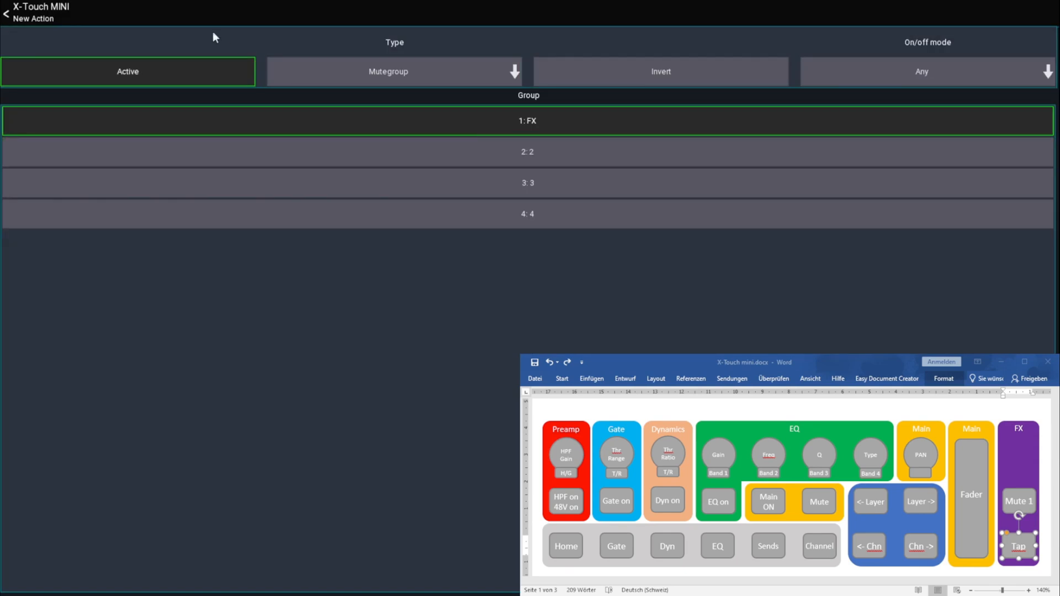
left_click(36, 9)
Add a console FX action to the From -> controller for the Stereo Delay's Tap Delay
left_click(626, 41)
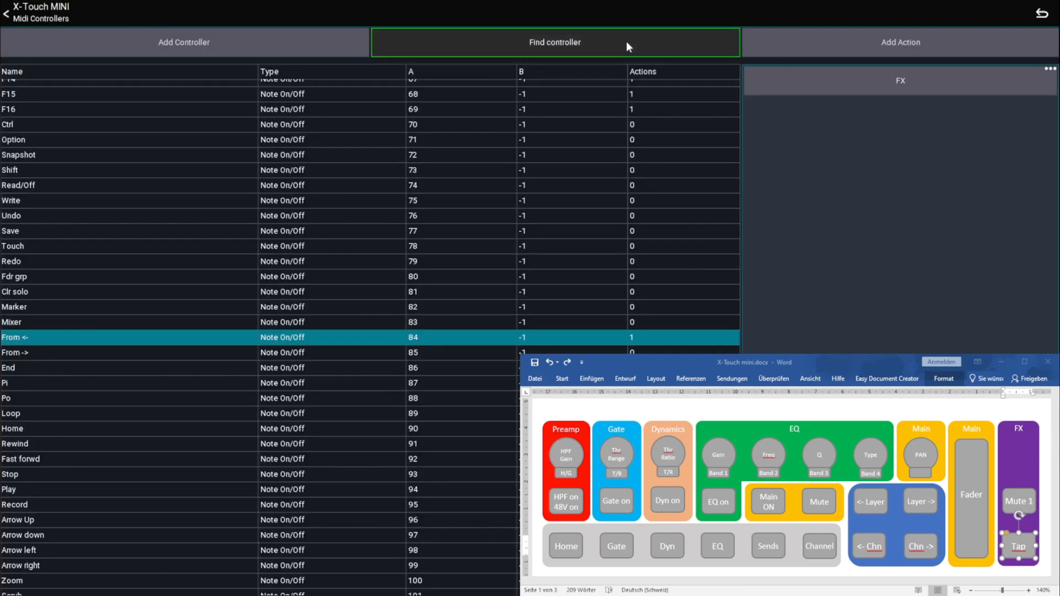
left_click(906, 37)
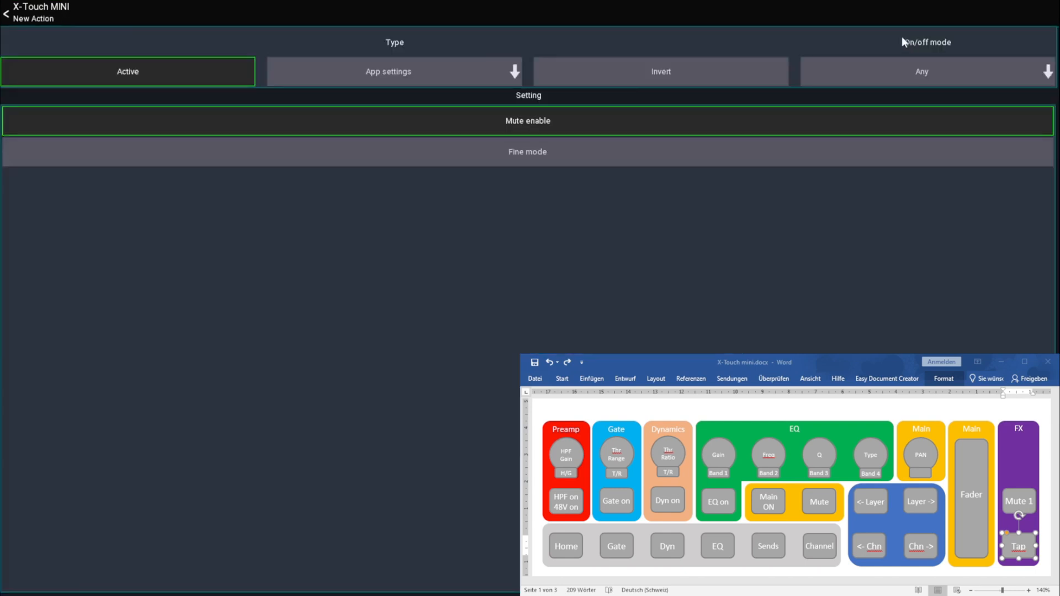
left_click(429, 83)
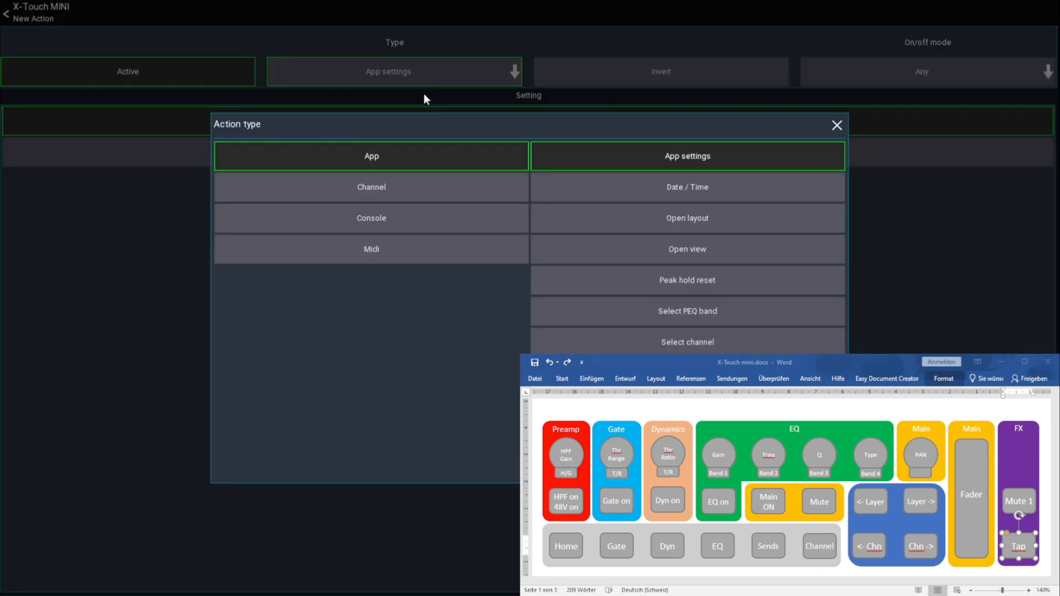
left_click(397, 220)
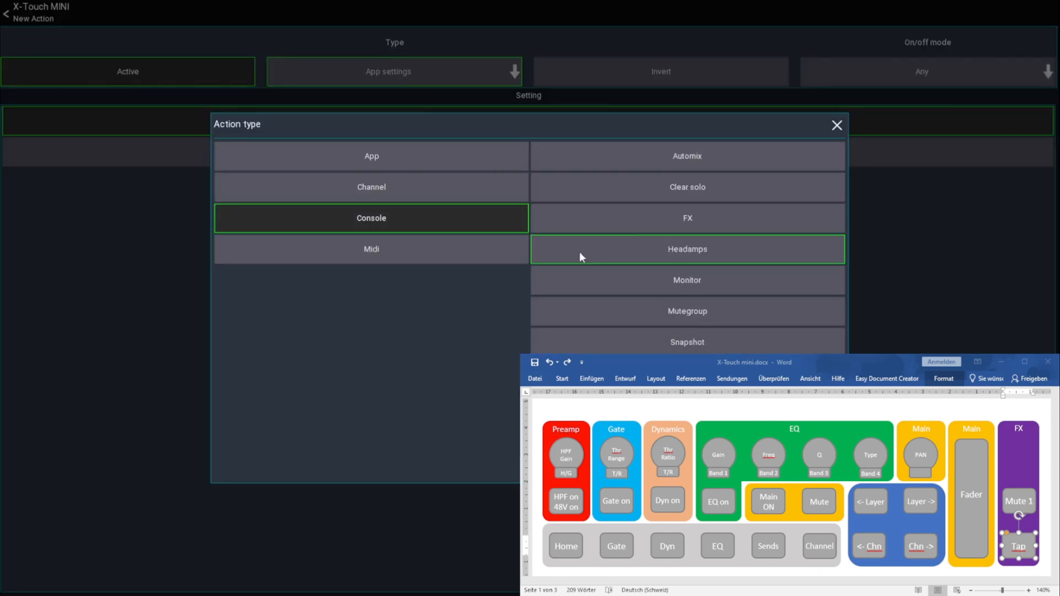
left_click(658, 220)
left_click(280, 180)
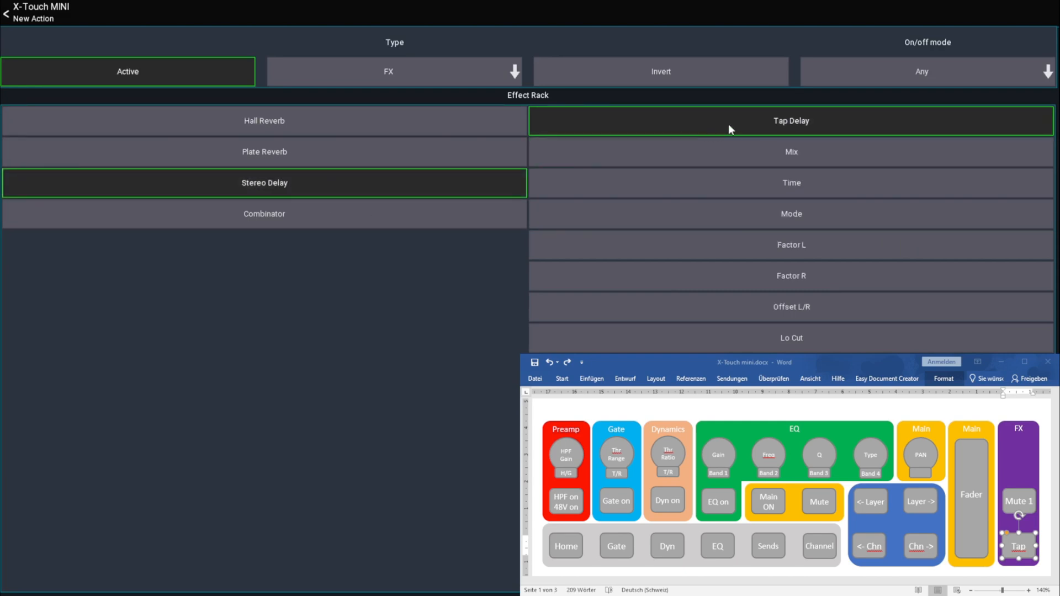
left_click(41, 11)
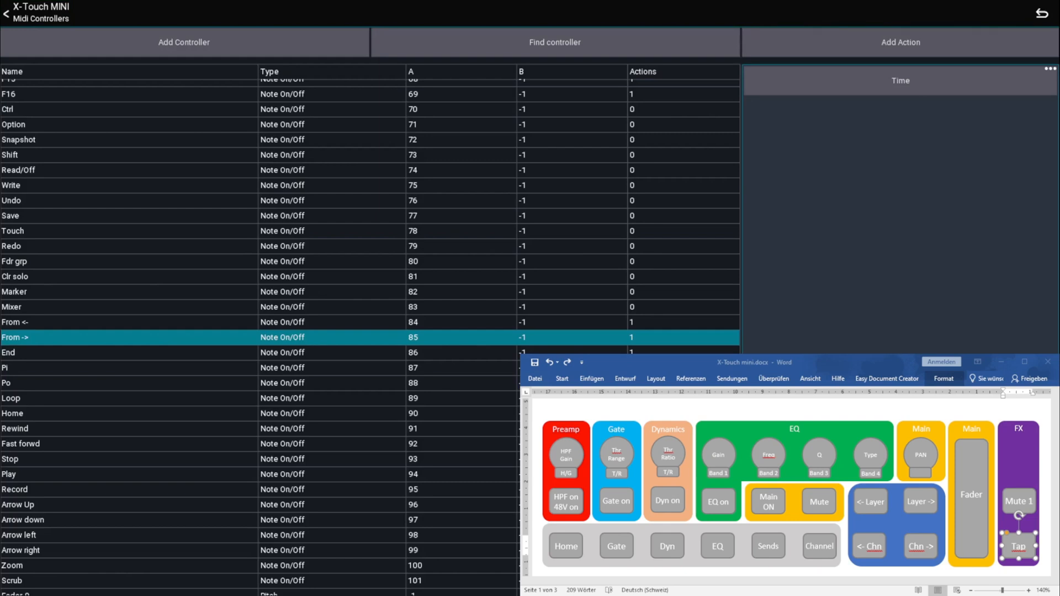
left_click(971, 461)
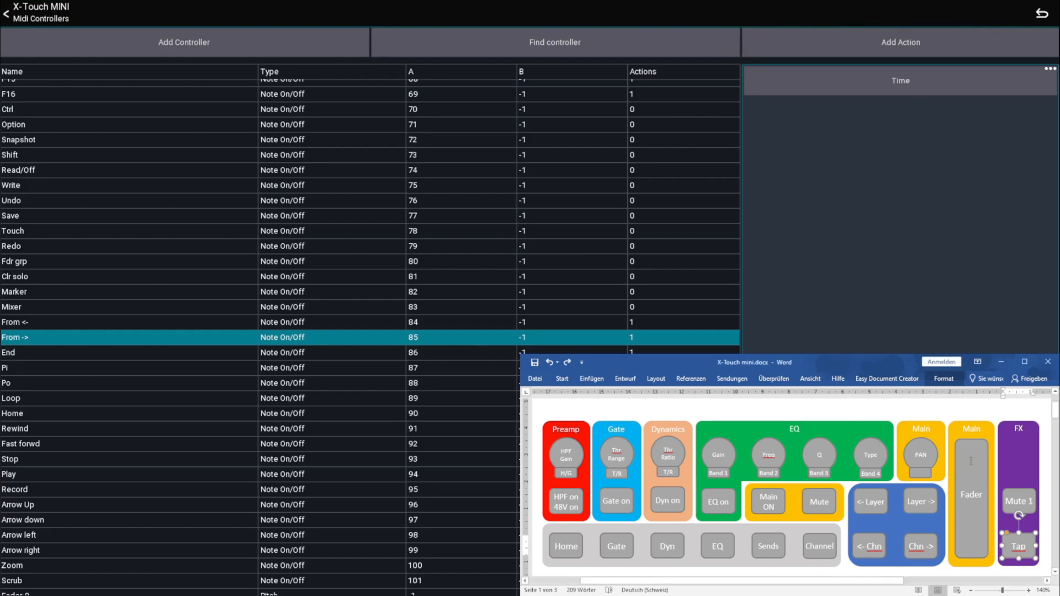
left_click(974, 464)
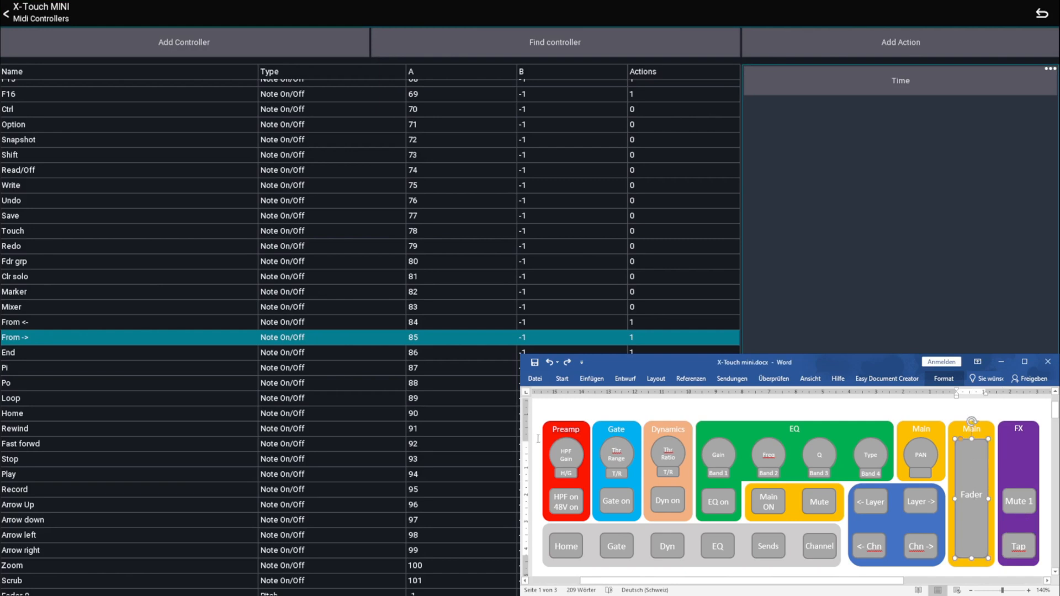
left_click(326, 354)
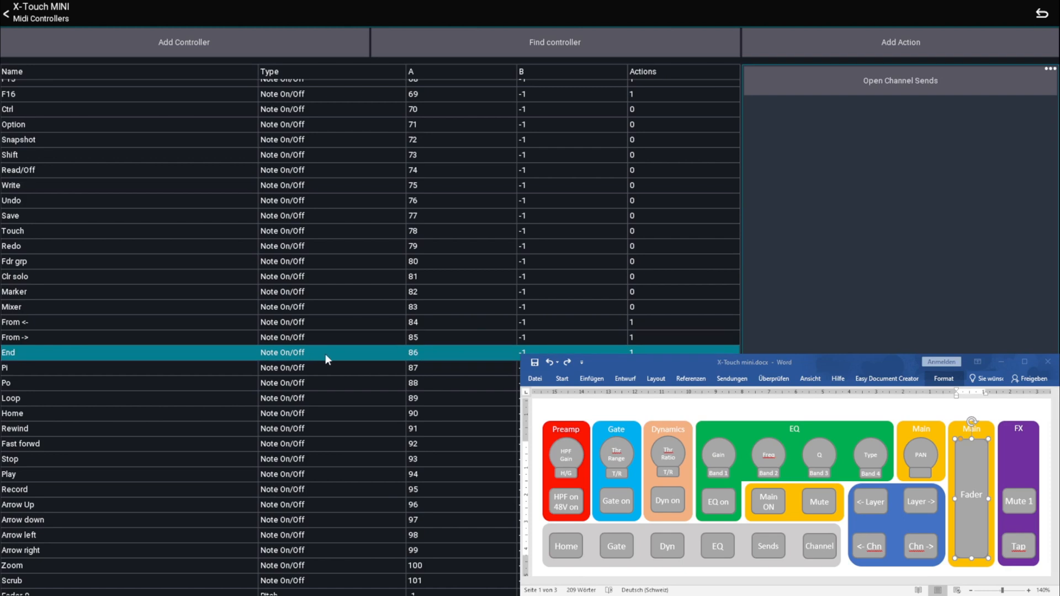
scroll(326, 356, "down", 2)
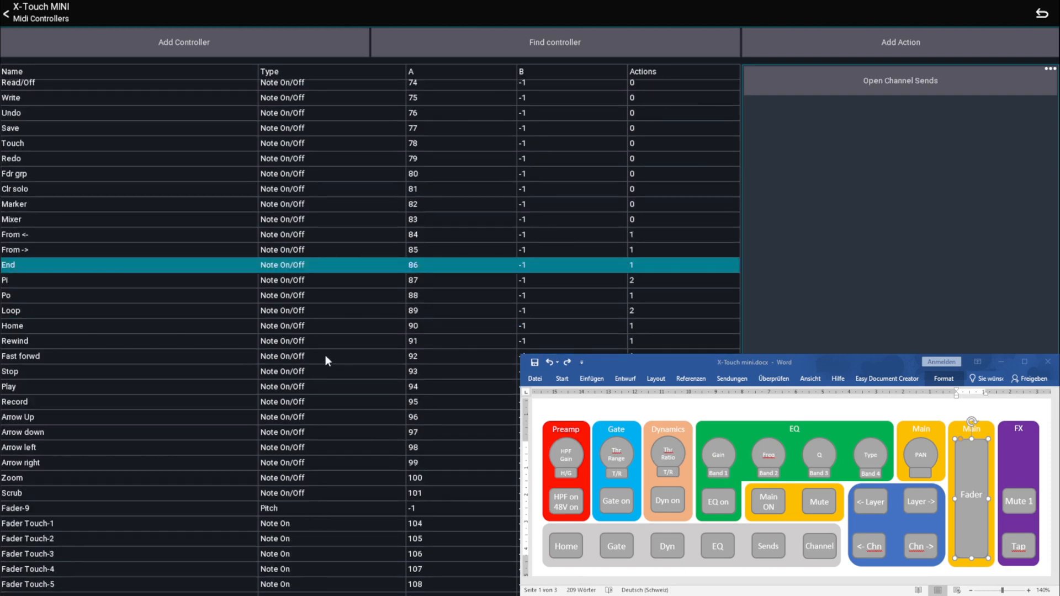
scroll(321, 355, "down", 1)
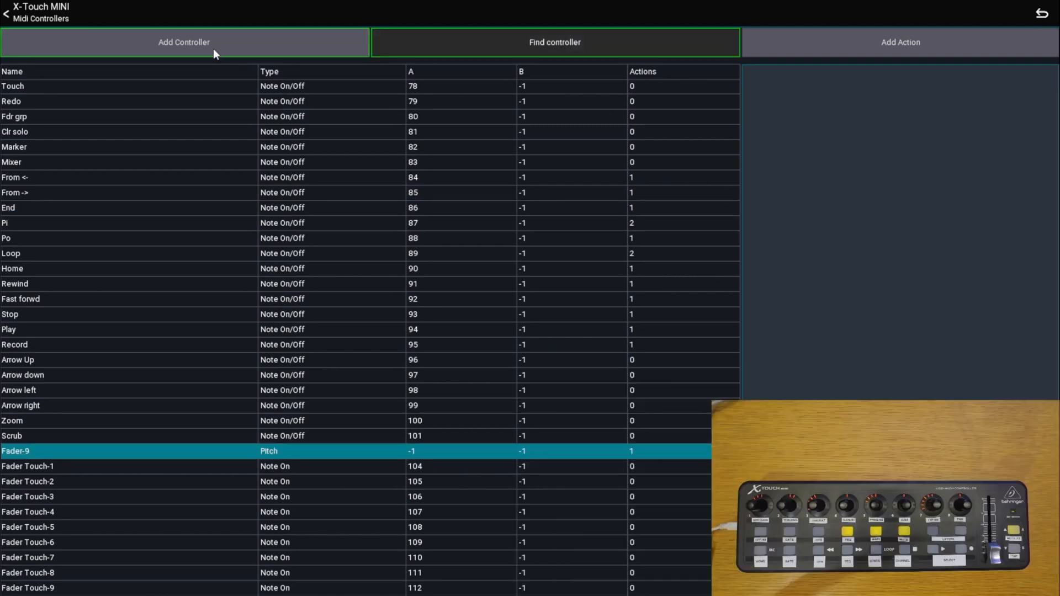
Create a new fader controller and name it Fader9-NM
left_click(214, 48)
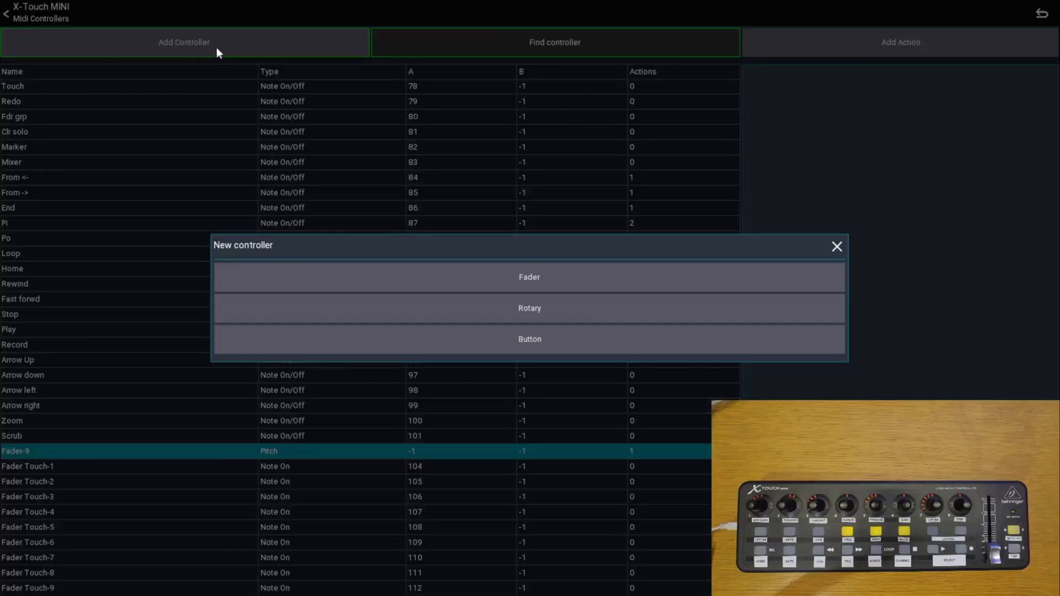
left_click(523, 279)
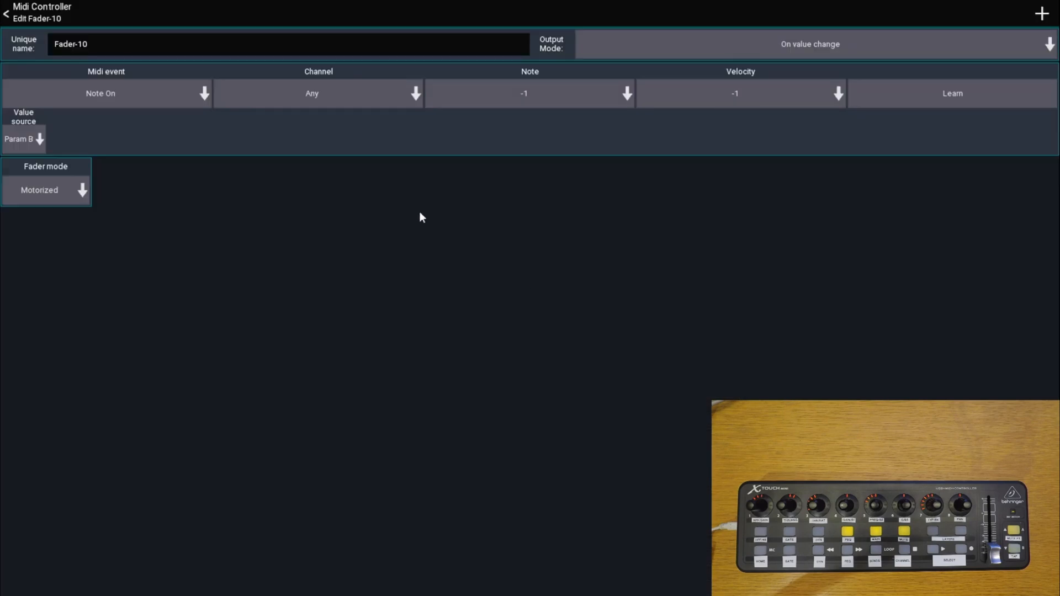
left_click(127, 48)
key("BackSpace")
key("BackSpace")
key("BackSpace")
key("BackSpace")
key("BackSpace")
type("er9-NO")
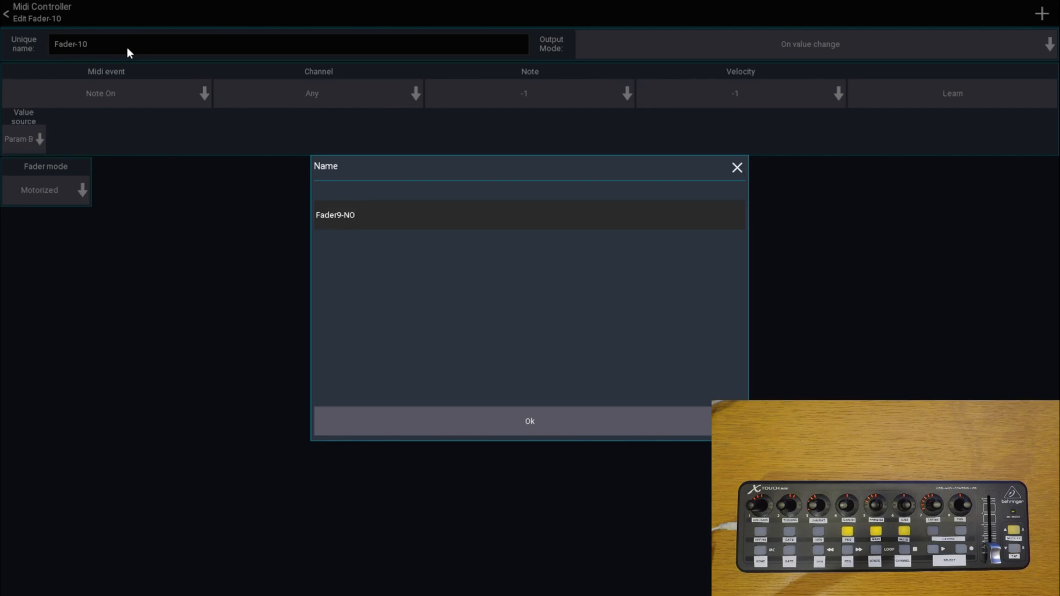
key("BackSpace")
type("M")
left_click(462, 420)
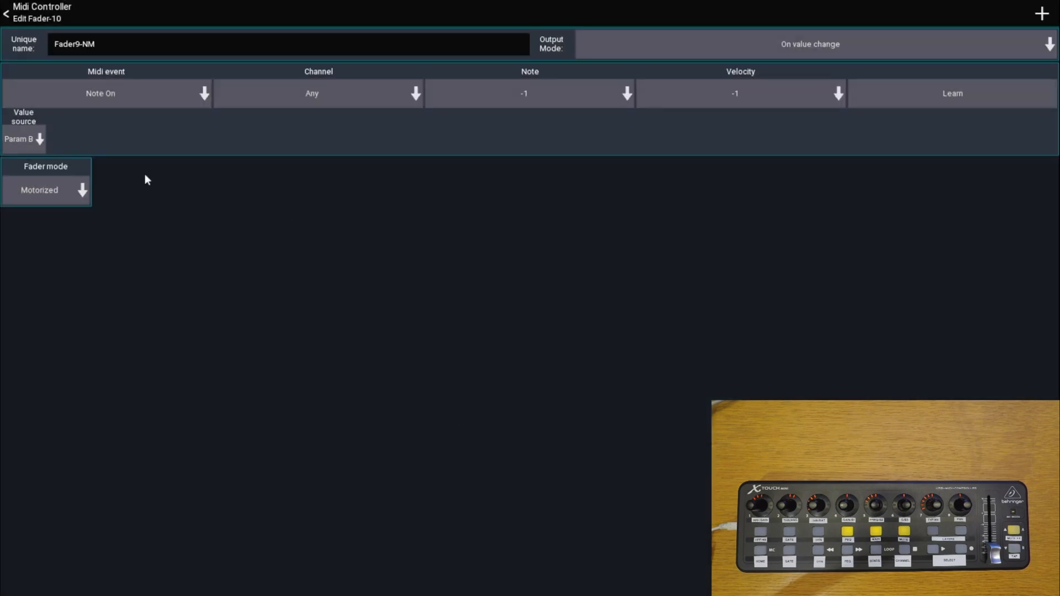
Set the new controller's fader mode to Non-motorized and learn the hardware fader's Pitch event on channel 9
left_click(60, 189)
left_click(449, 330)
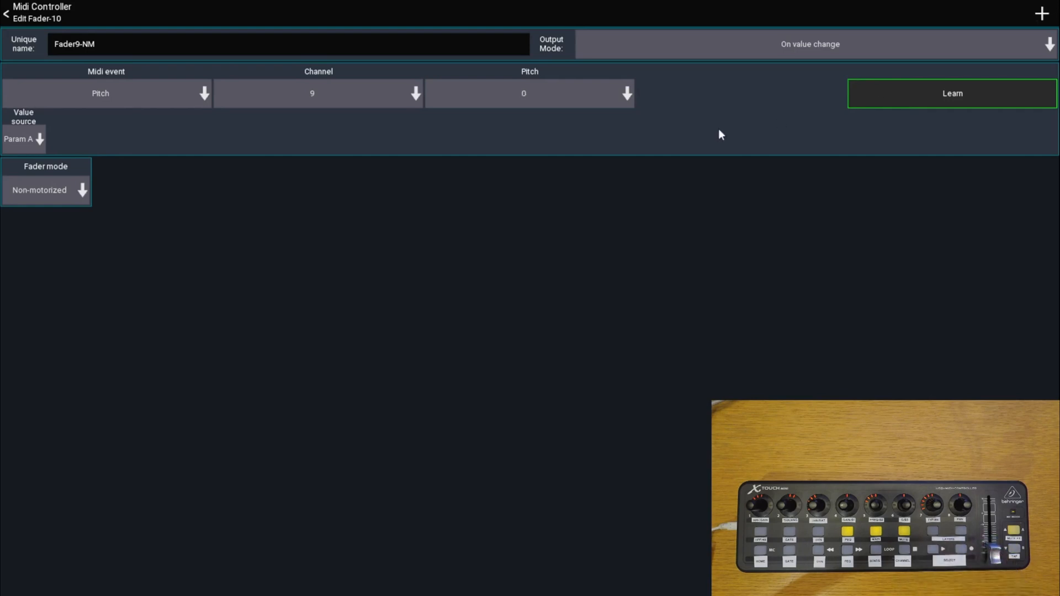
left_click(27, 19)
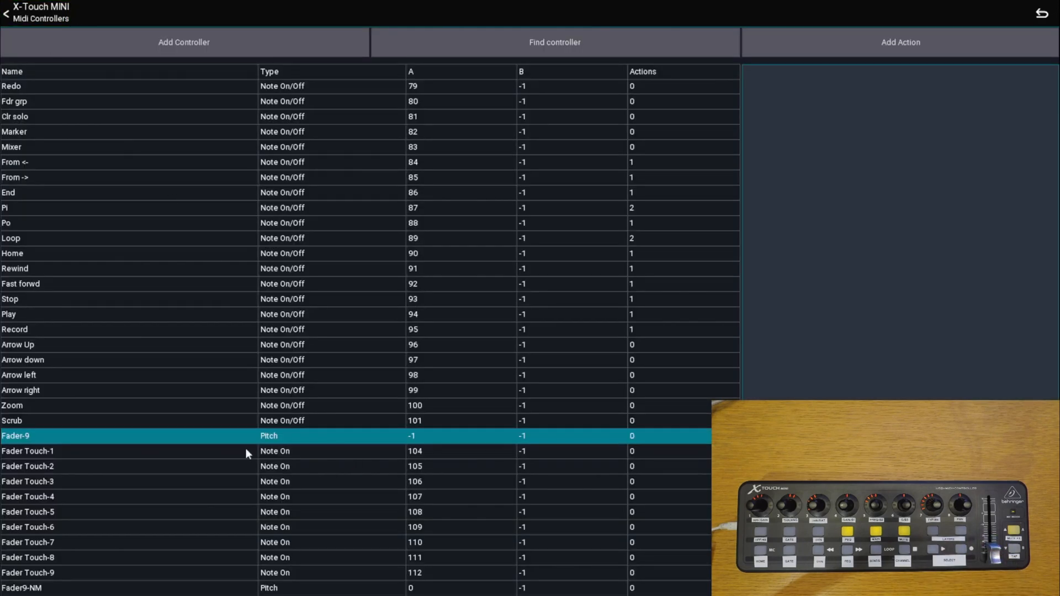
Add a Current channel action for the Main Fader value to the Fader9-NM controller
left_click(91, 588)
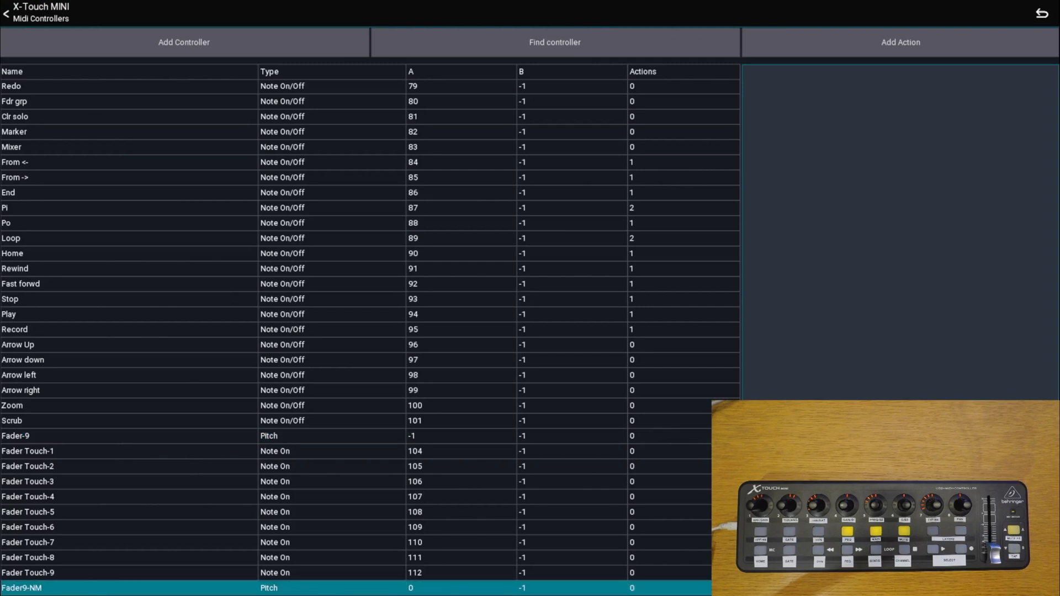
left_click(873, 42)
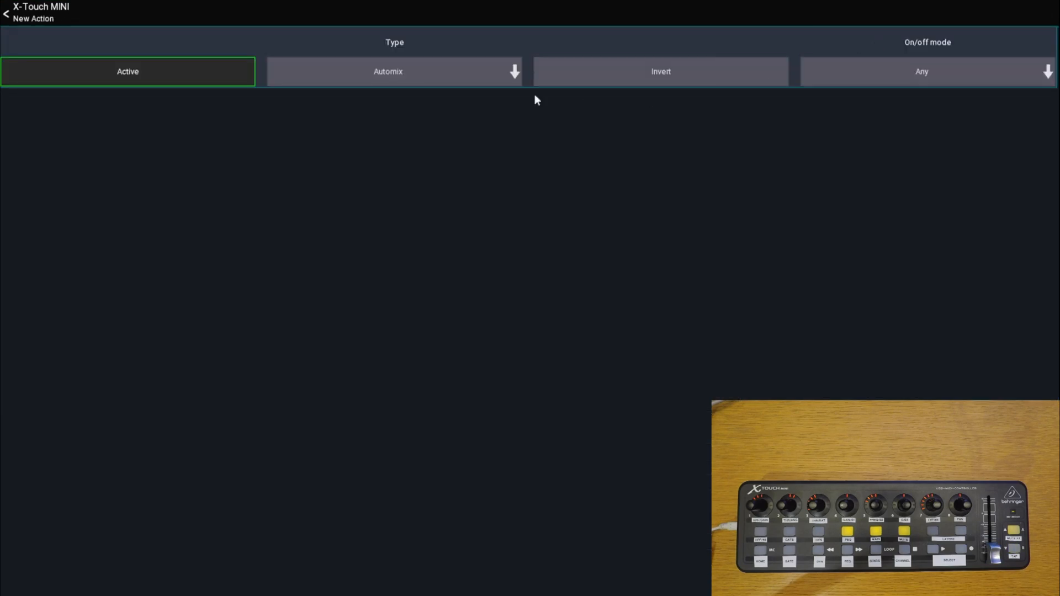
left_click(435, 71)
left_click(380, 189)
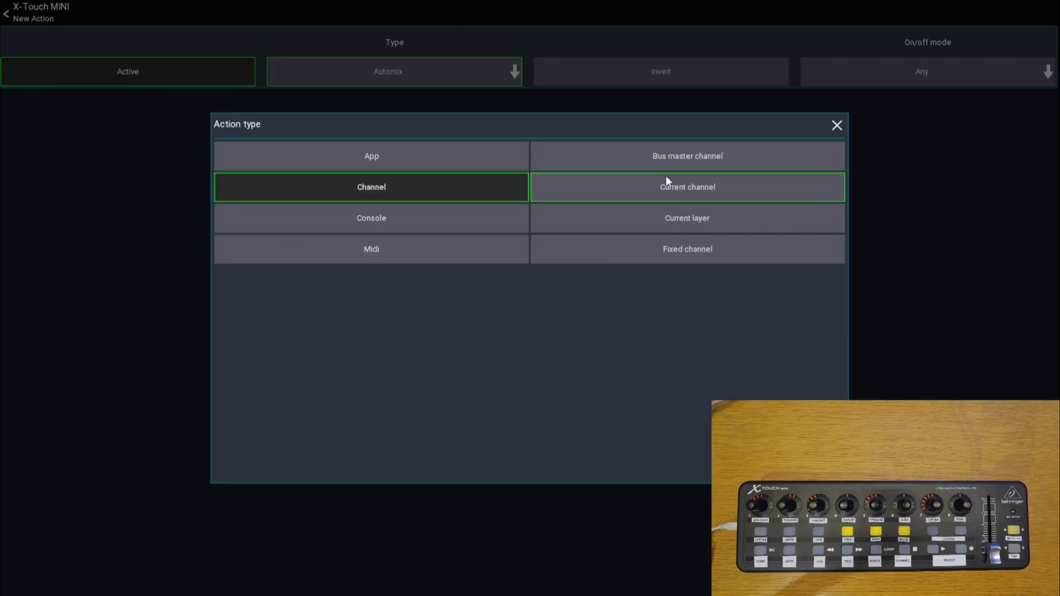
left_click(643, 188)
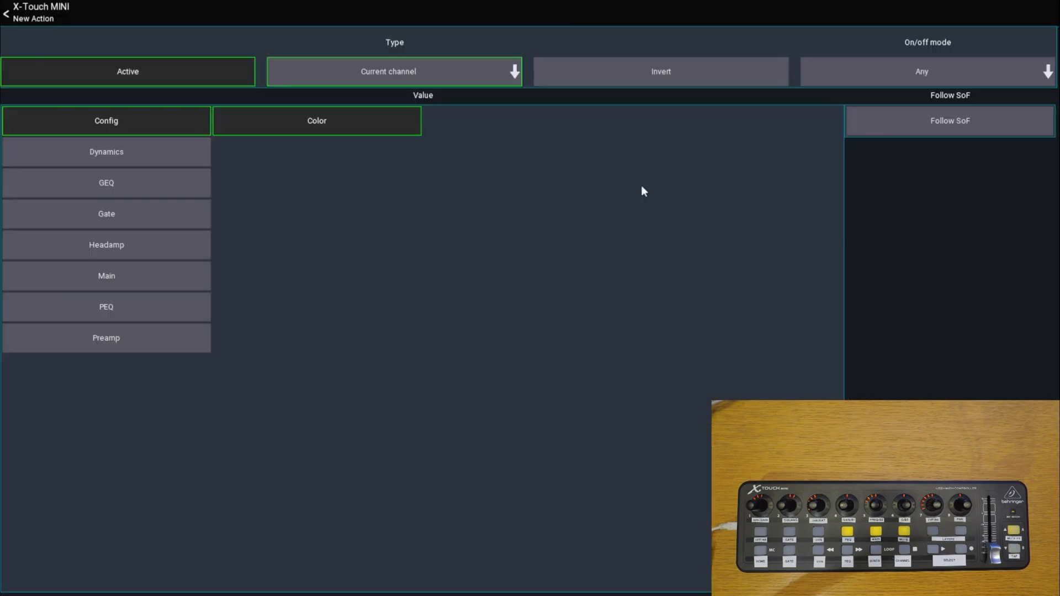
left_click(98, 279)
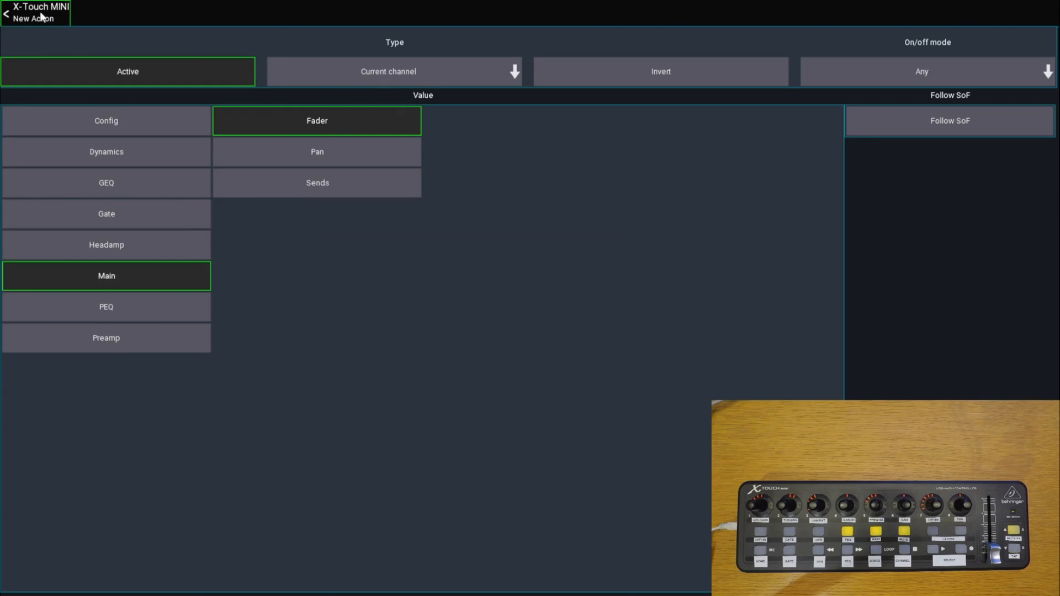
left_click(44, 21)
left_click(37, 14)
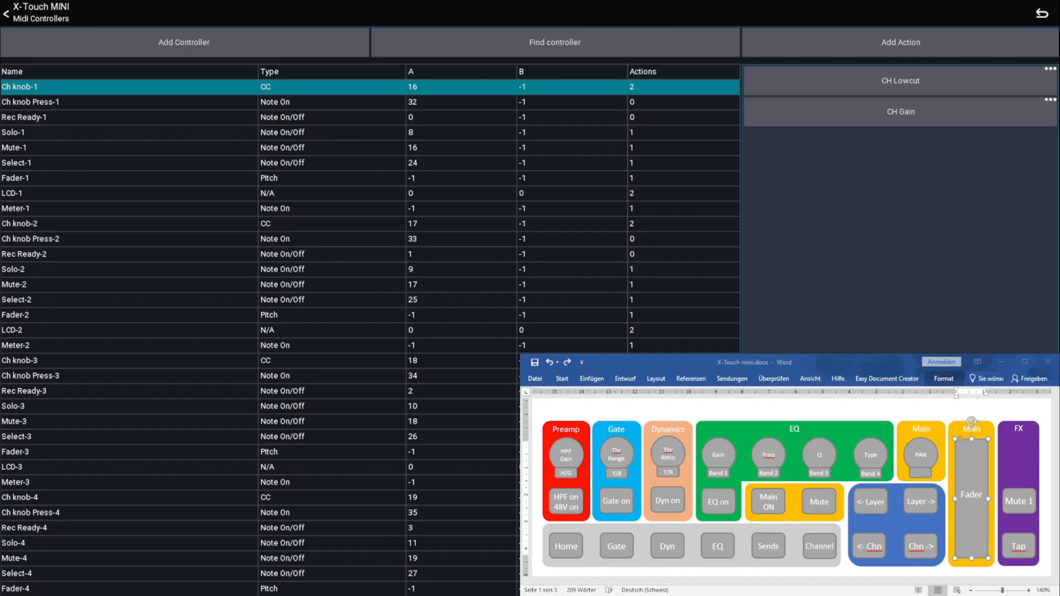
Examine the planned knob functions in the Word layout sketch, covering the Gate, Dynamics, EQ, PAN and Preamp knobs
left_click(617, 457)
left_click(668, 455)
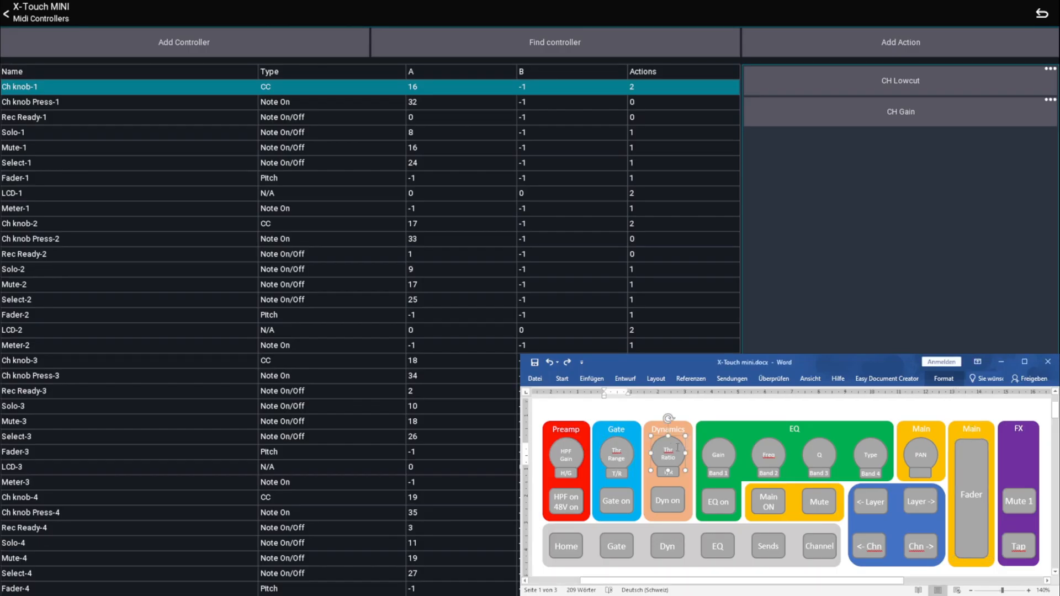
left_click(725, 451)
left_click(769, 456)
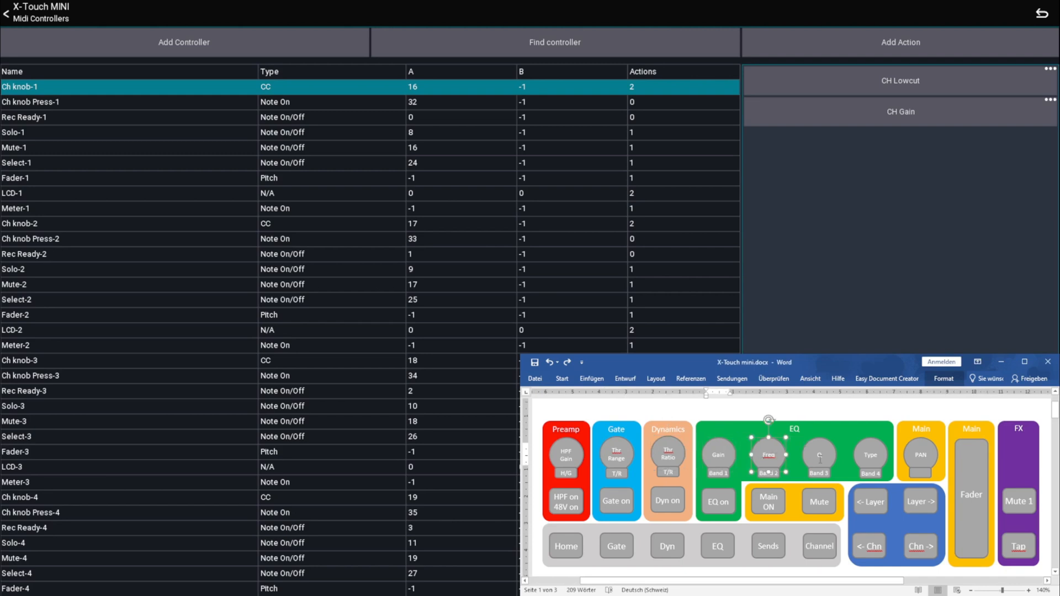
left_click(820, 456)
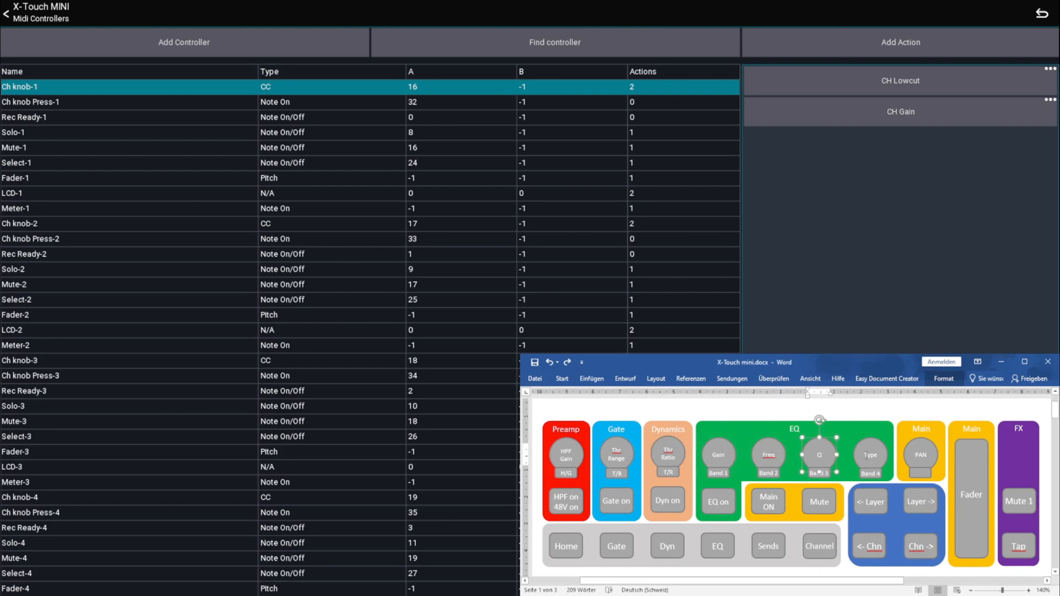
left_click(917, 455)
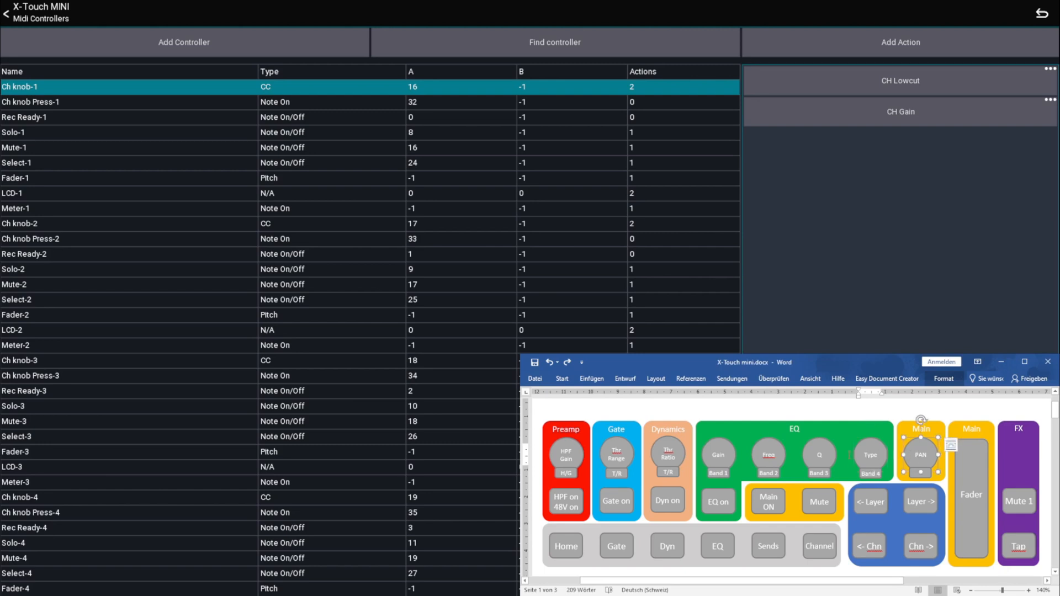
left_click(567, 450)
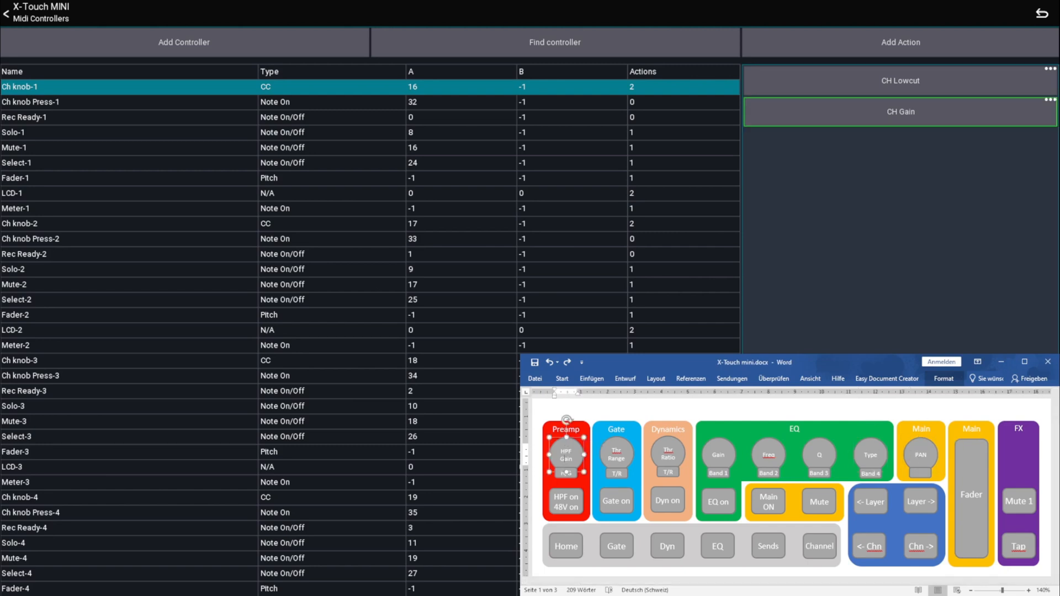
Find the Ch knob Press-1 controller and add a Midi action swap targeting CH Gain on Ch knob-1
left_click(597, 51)
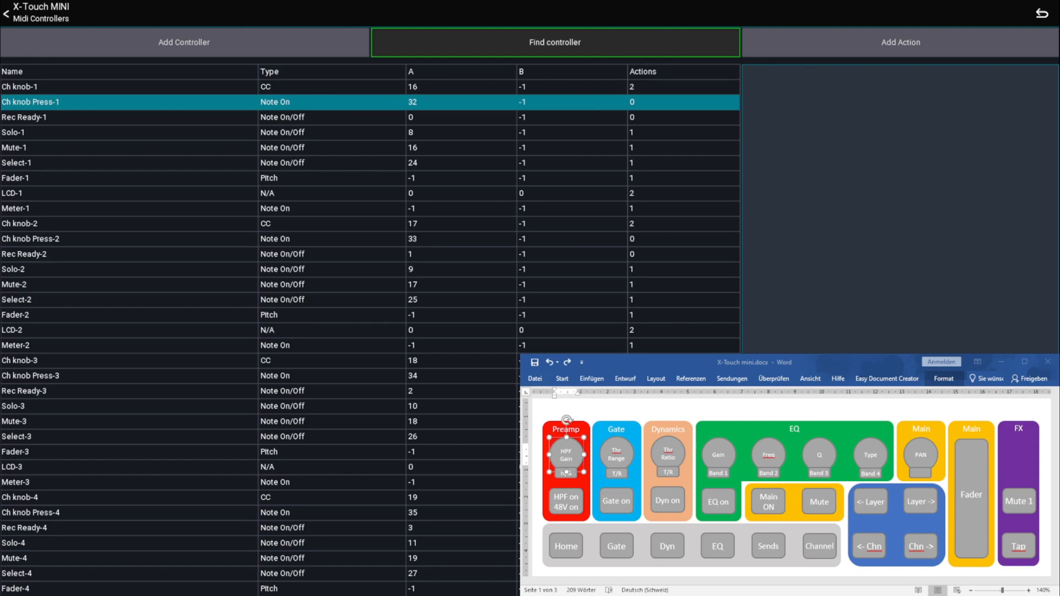
left_click(910, 50)
left_click(393, 76)
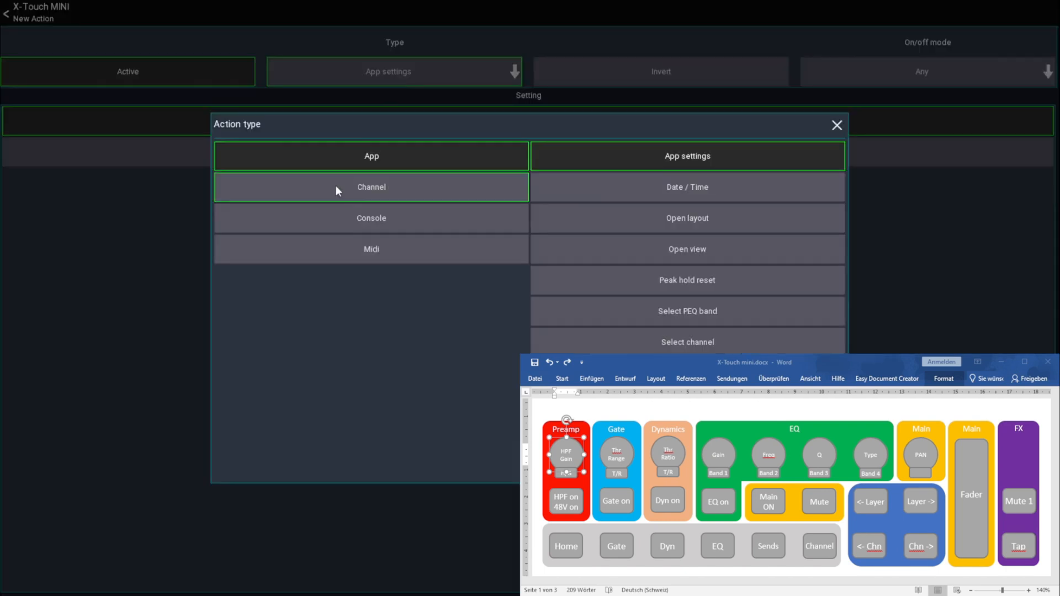
left_click(358, 249)
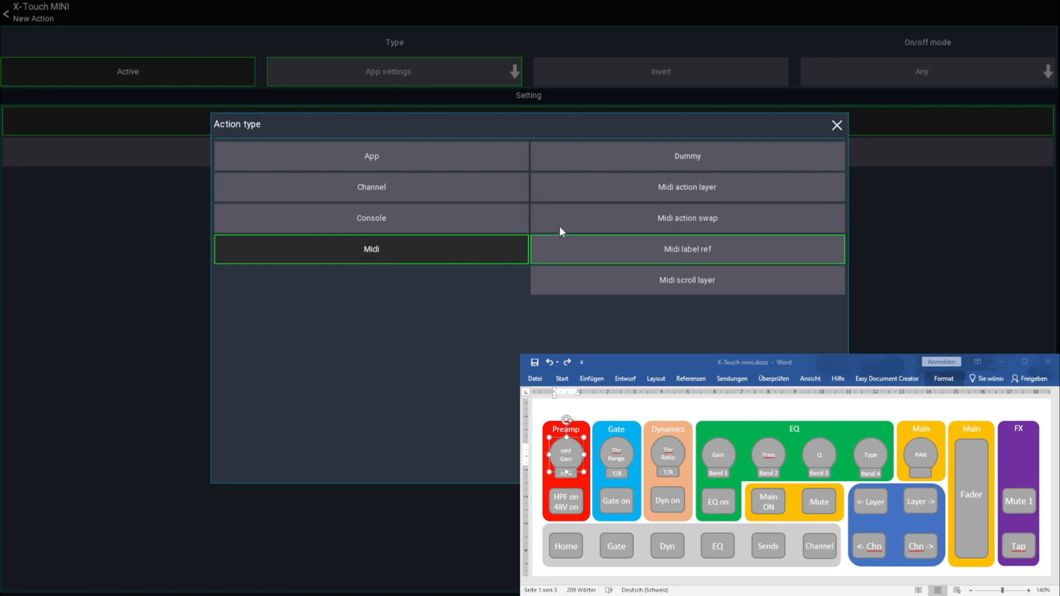
left_click(694, 217)
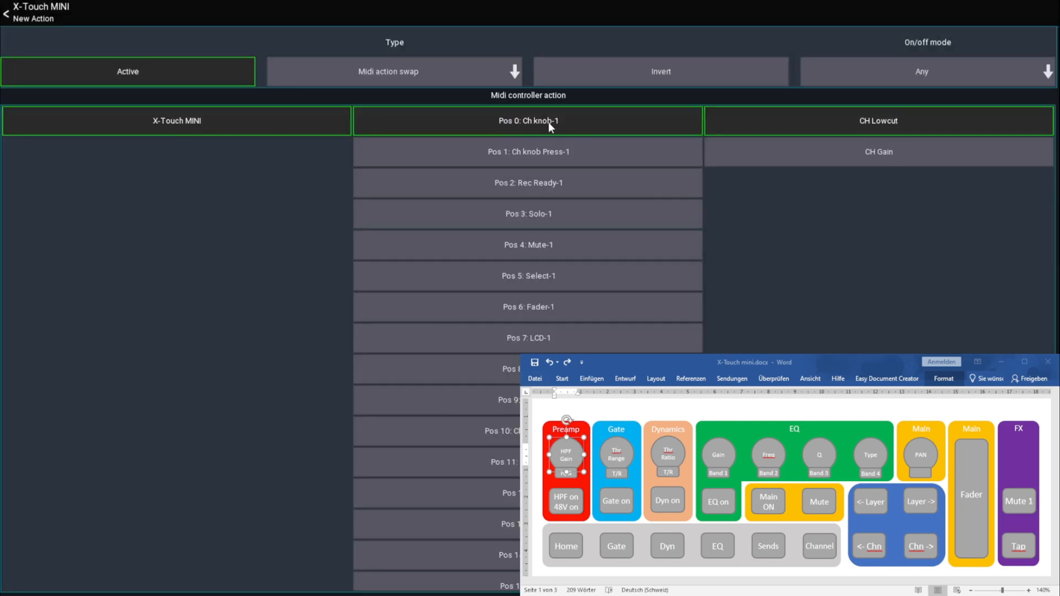
left_click(859, 153)
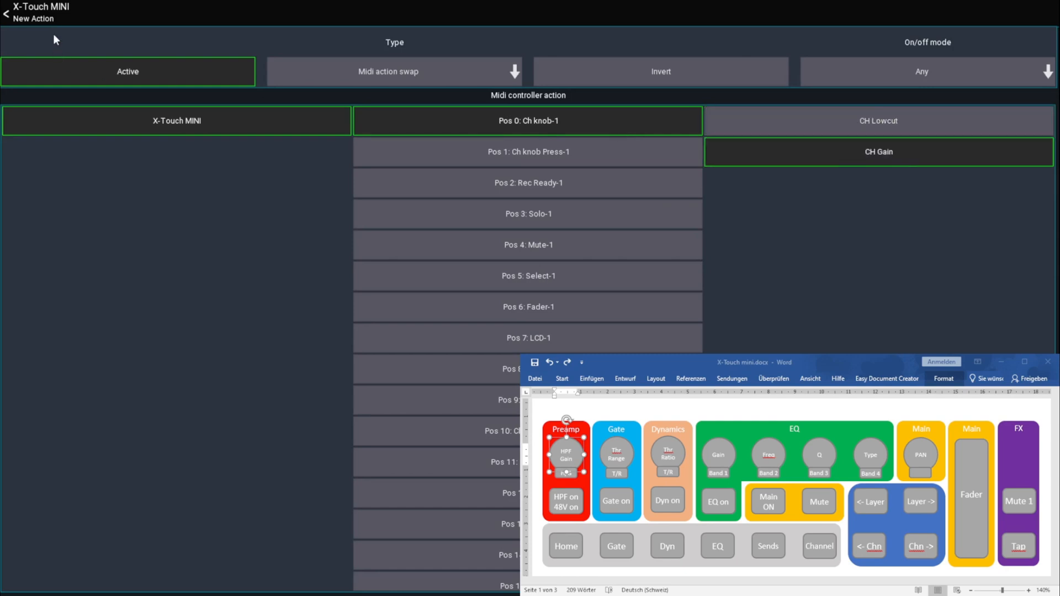
left_click(47, 15)
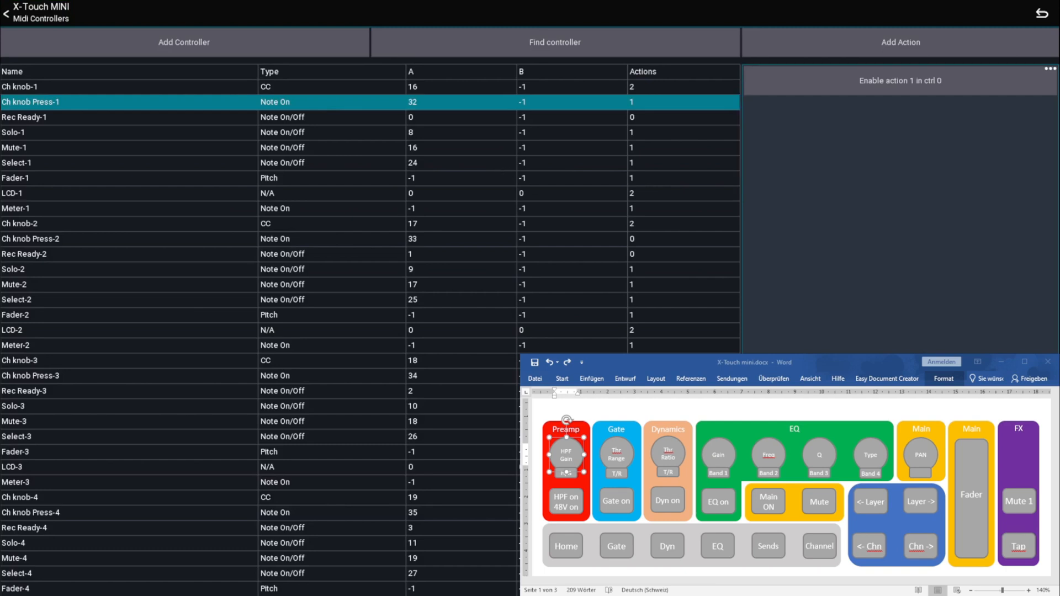
Add a second Midi action swap to Ch knob Press-1, targeting CH Headamp +48V on the Loop controller at position 121
left_click(573, 499)
left_click(567, 498)
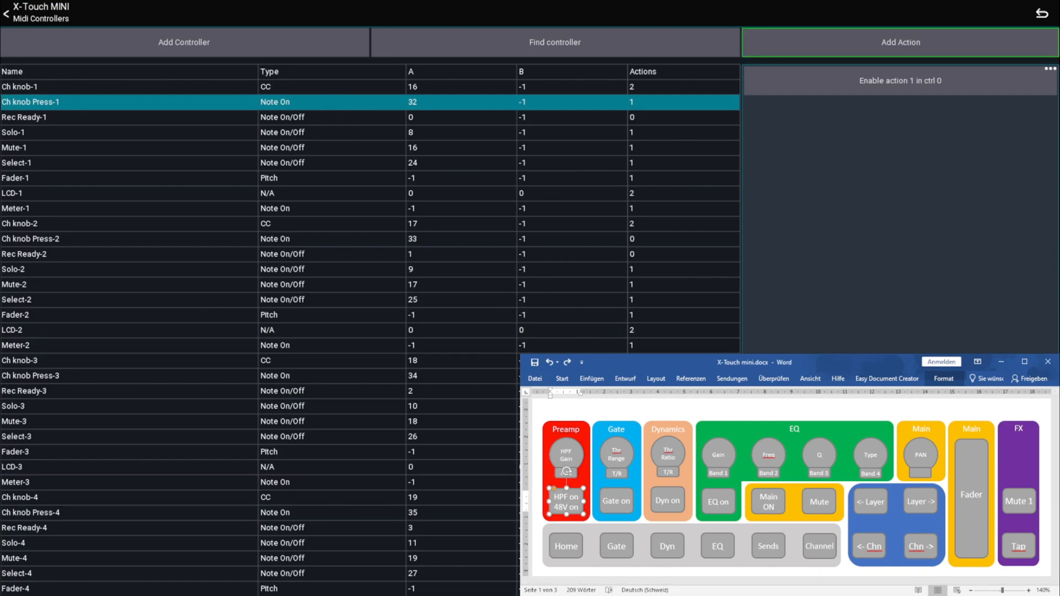
left_click(834, 47)
left_click(376, 79)
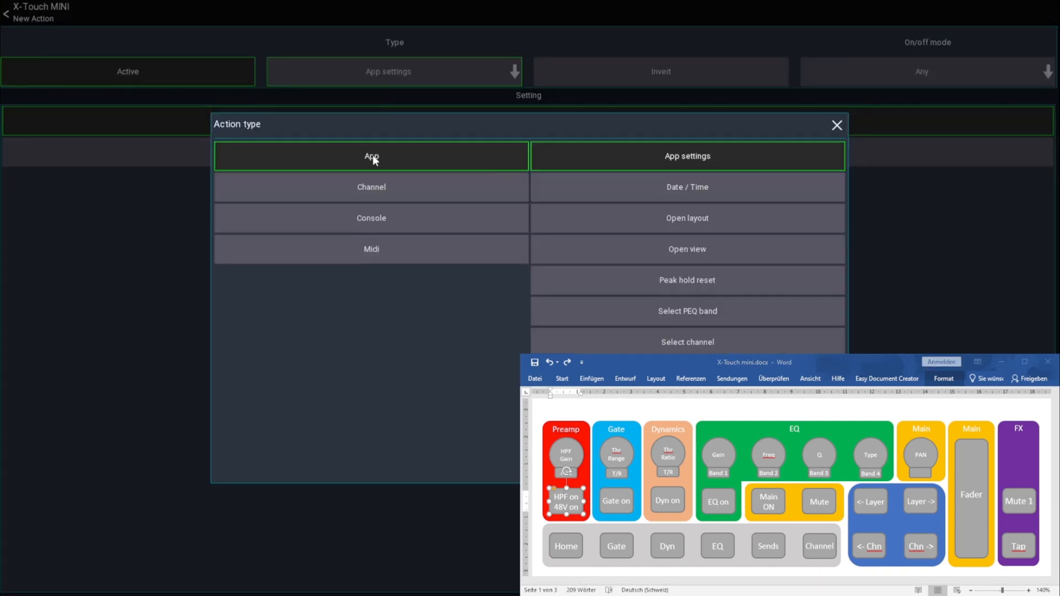
left_click(379, 248)
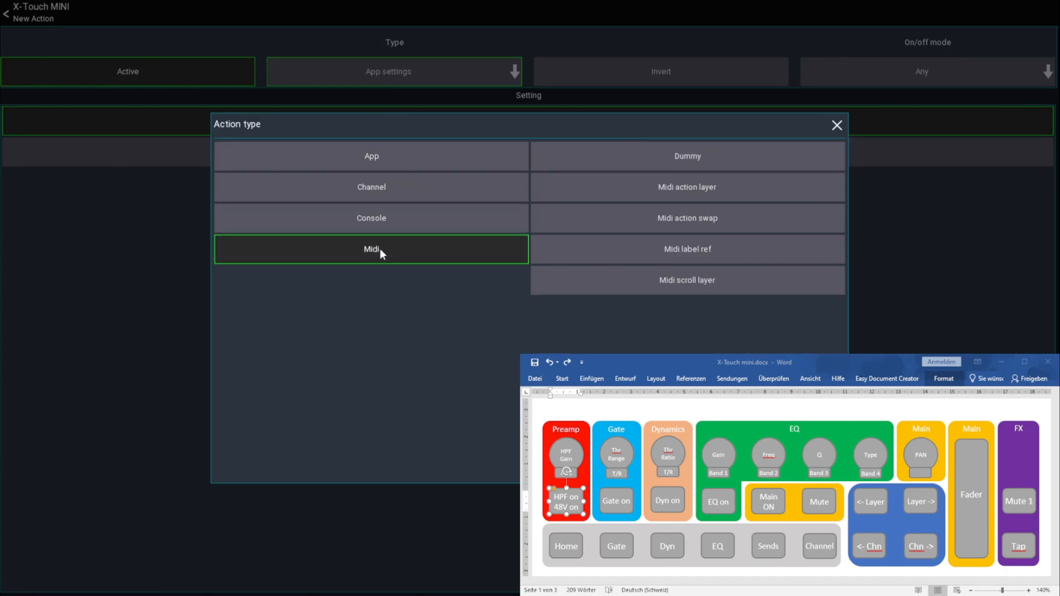
left_click(645, 224)
scroll(552, 410, "down", 5)
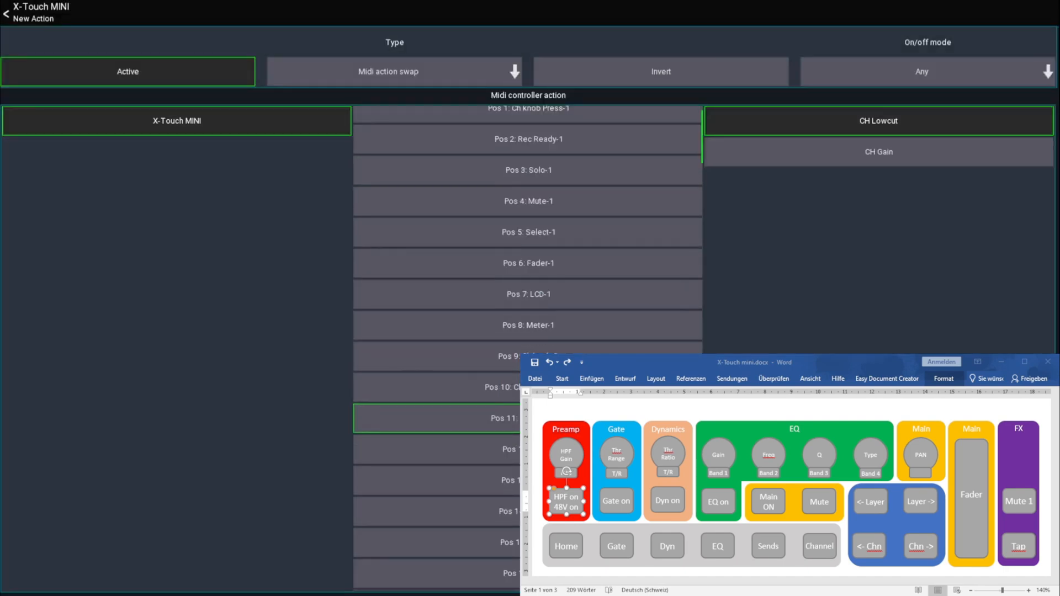
scroll(436, 367, "down", 7)
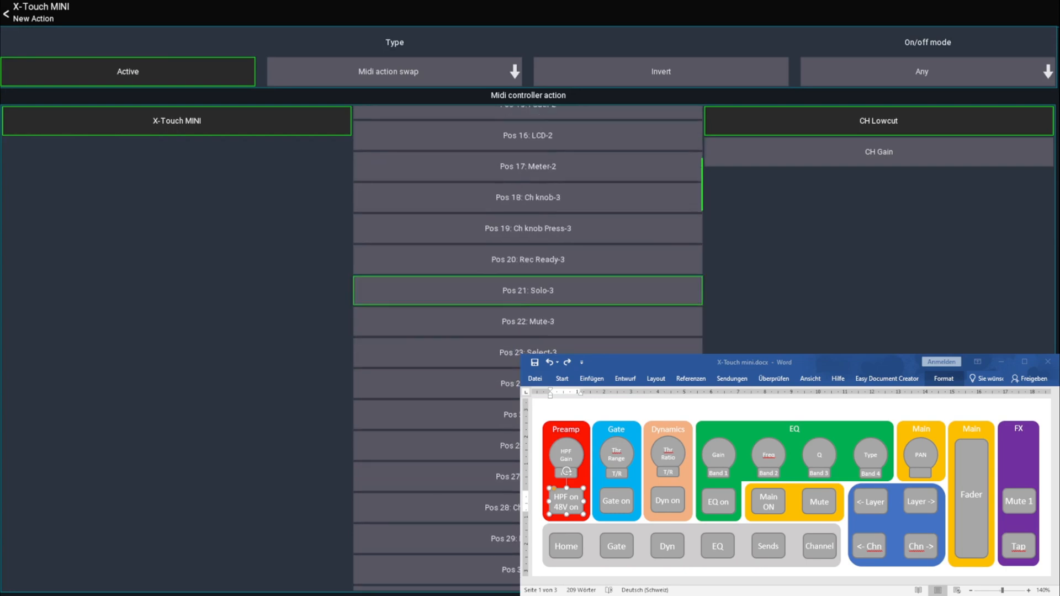
scroll(436, 402, "down", 3)
scroll(528, 348, "down", 12)
scroll(528, 348, "down", 14)
scroll(528, 347, "down", 13)
scroll(528, 347, "down", 16)
scroll(528, 348, "down", 9)
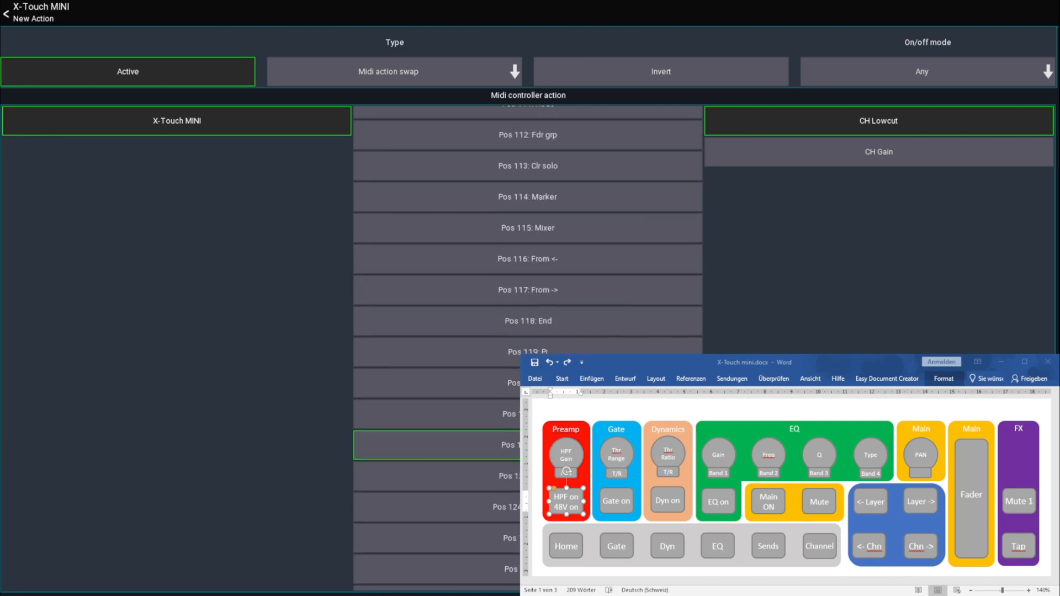
left_click(436, 414)
left_click(886, 156)
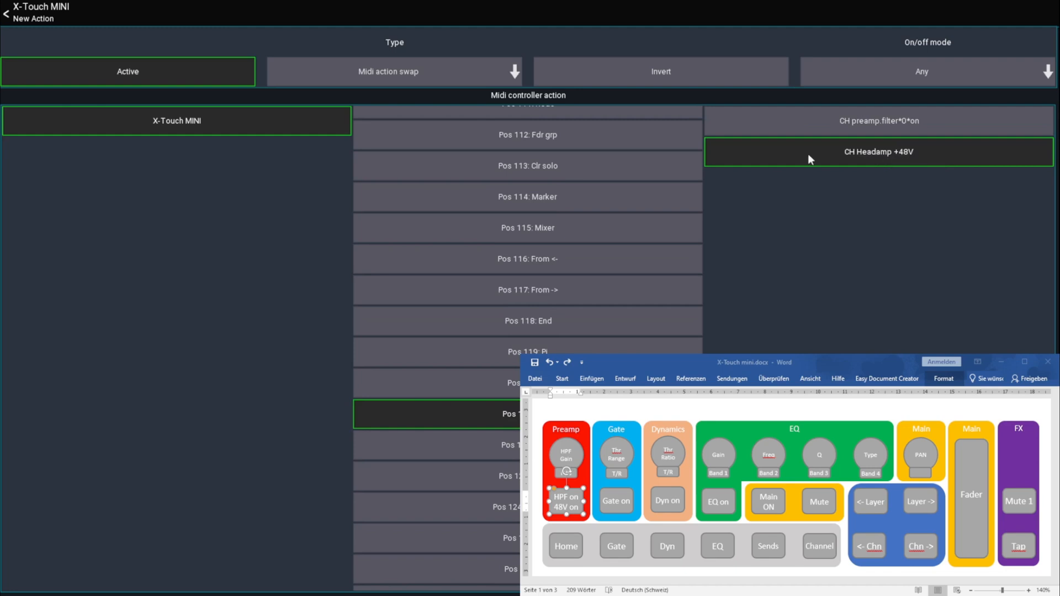
left_click(25, 15)
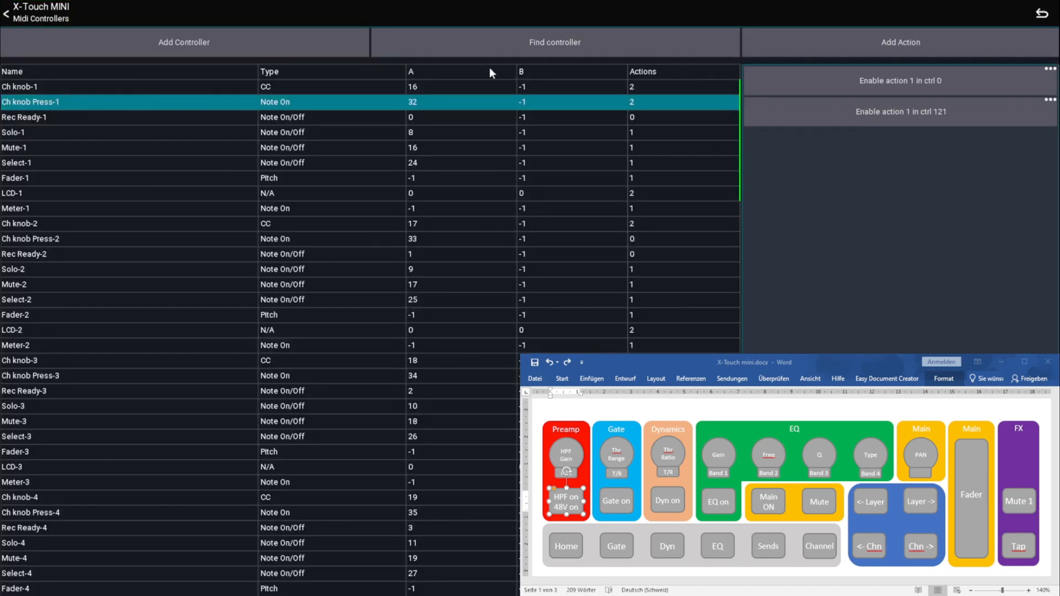
Find the Ch knob Press-2 controller and add a Midi action swap targeting CH Range on Ch knob-2
left_click(528, 45)
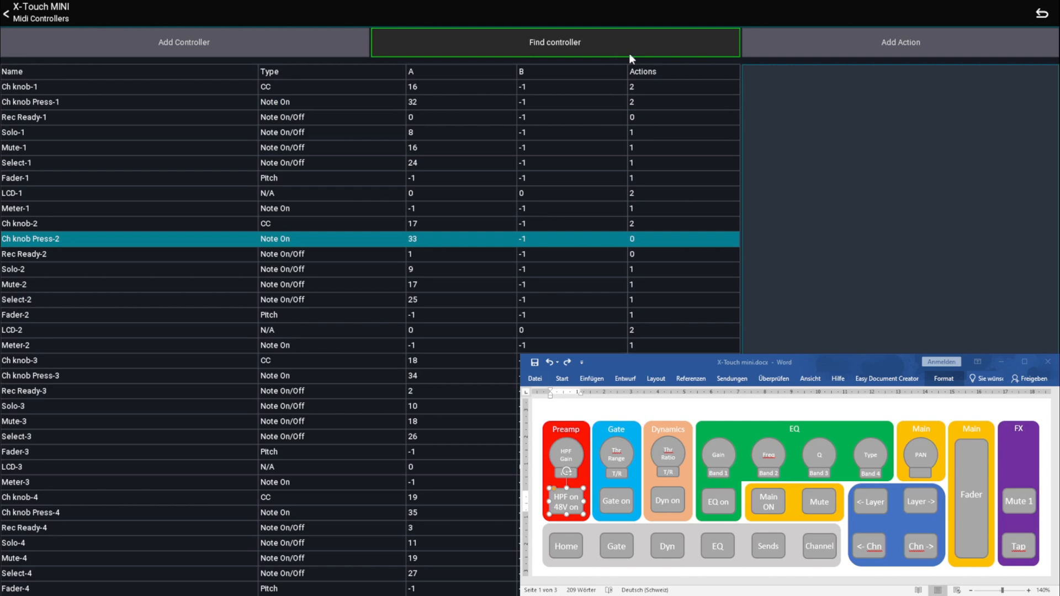
left_click(854, 41)
left_click(376, 73)
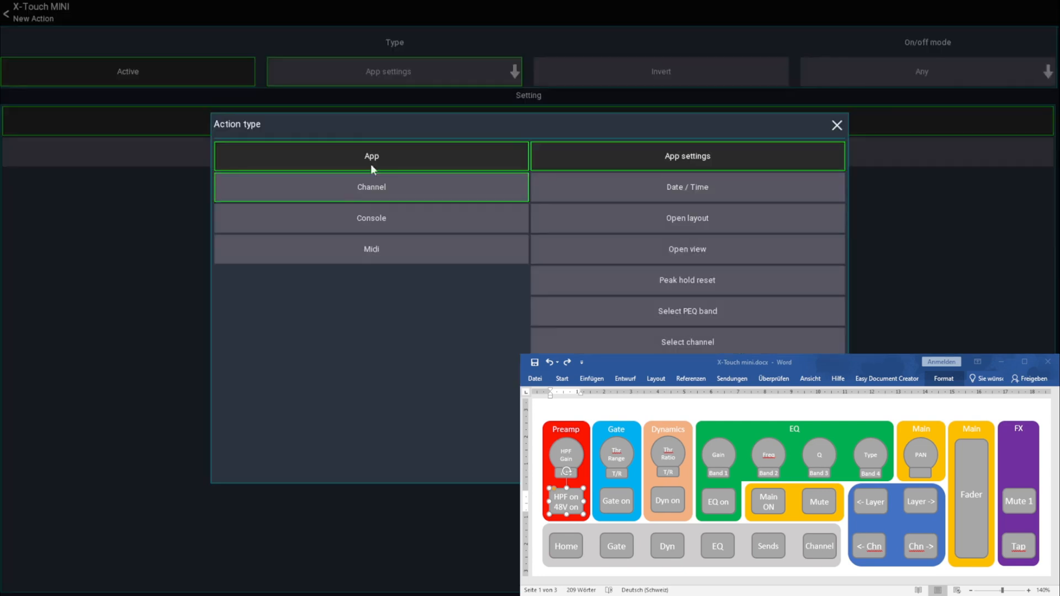
left_click(363, 250)
left_click(674, 218)
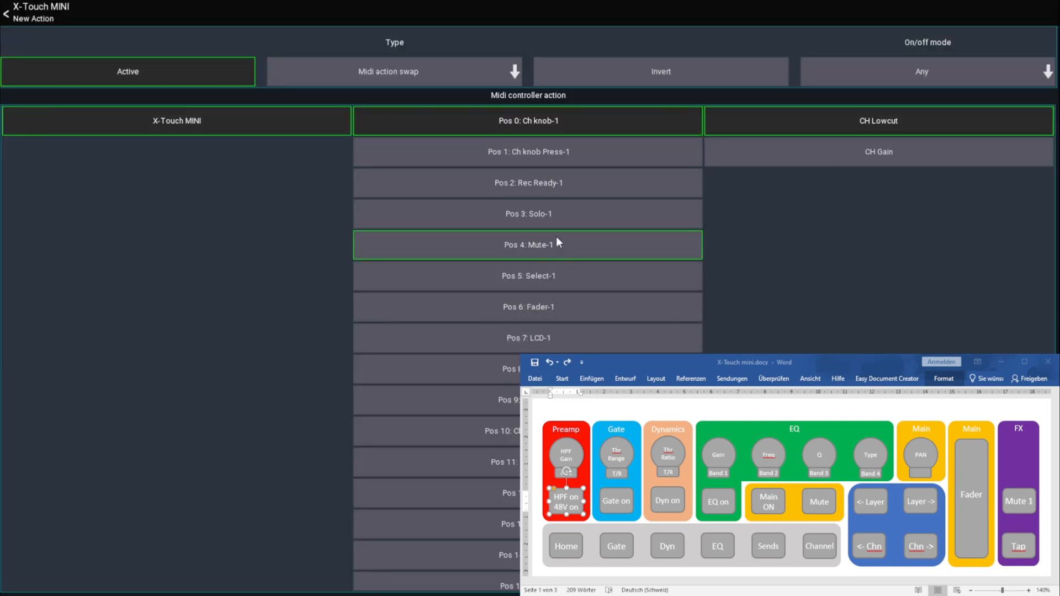
left_click(442, 400)
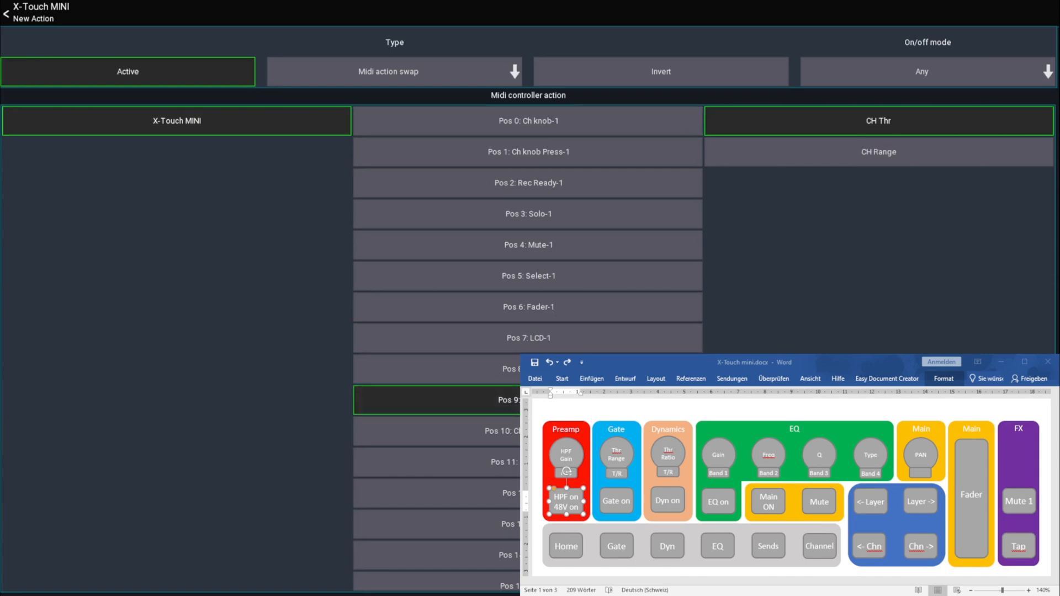
left_click(864, 159)
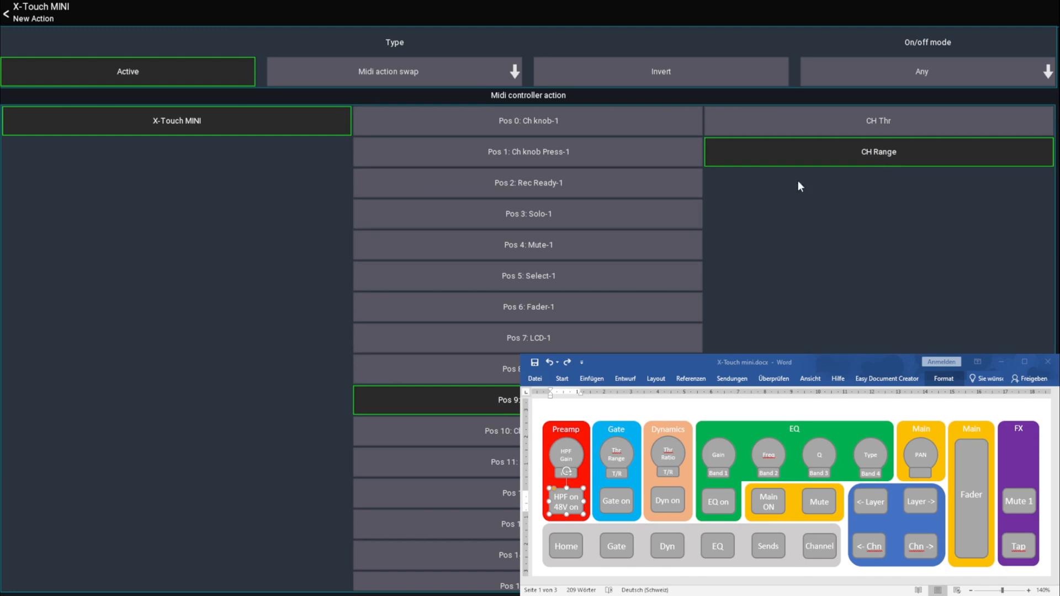
left_click(41, 12)
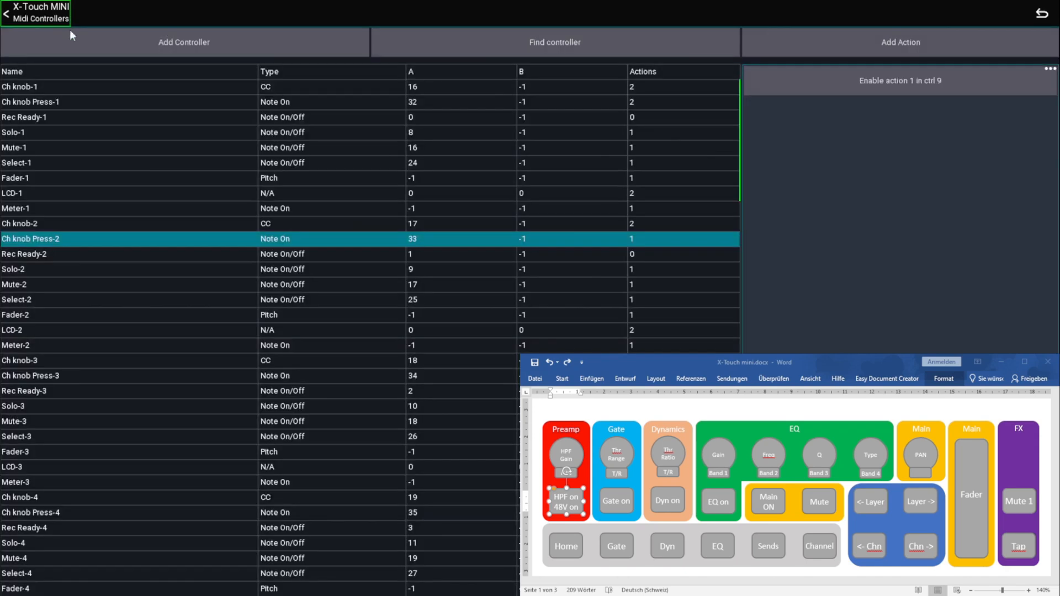
Find the Ch knob Press-3 controller and add a Midi action swap targeting CH Ratio on Ch knob-3 at position 18
left_click(531, 38)
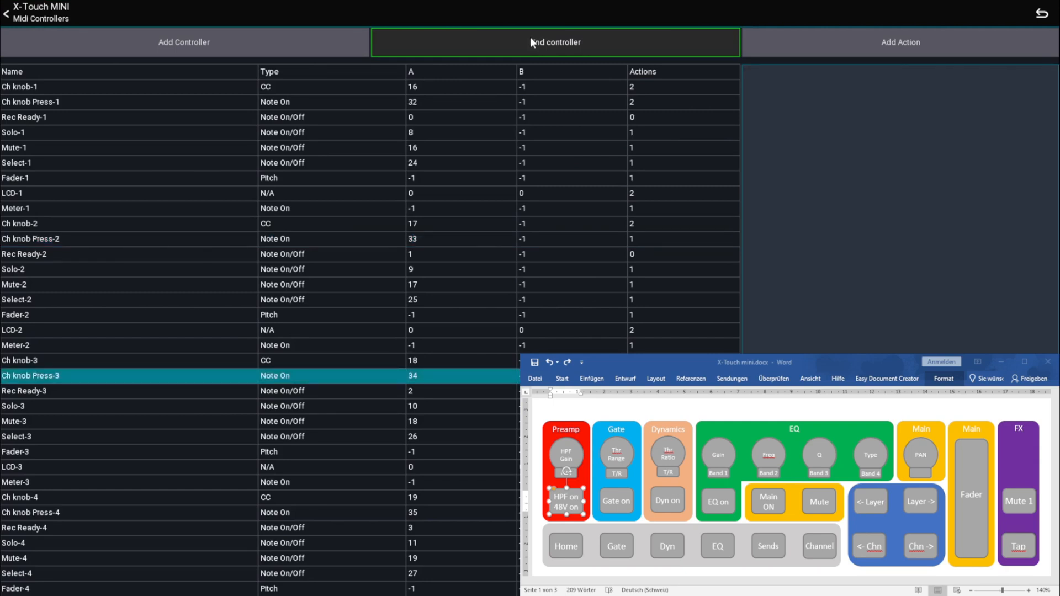
left_click(849, 47)
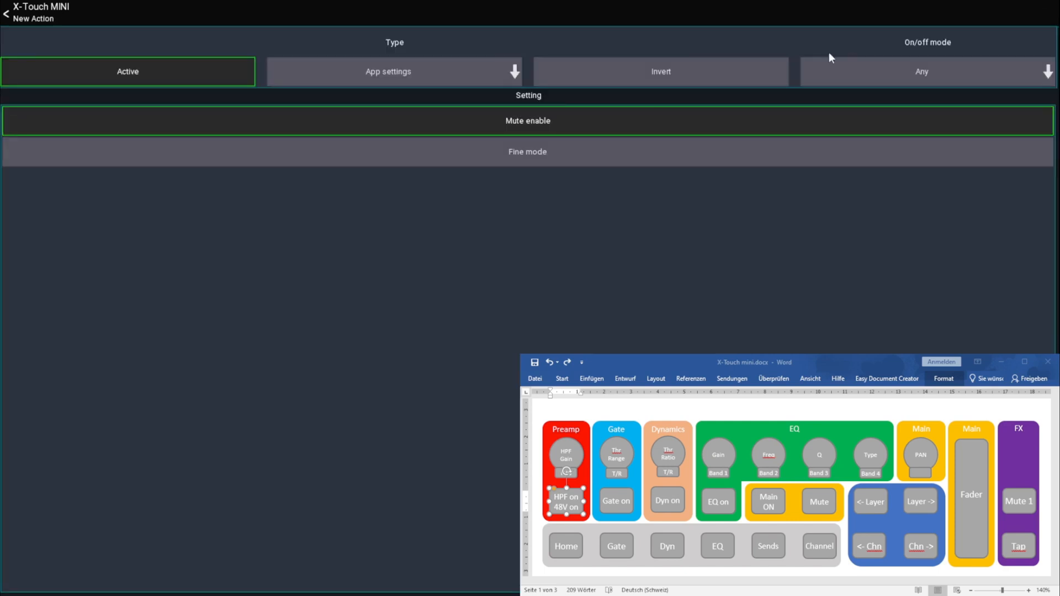
left_click(380, 81)
left_click(409, 246)
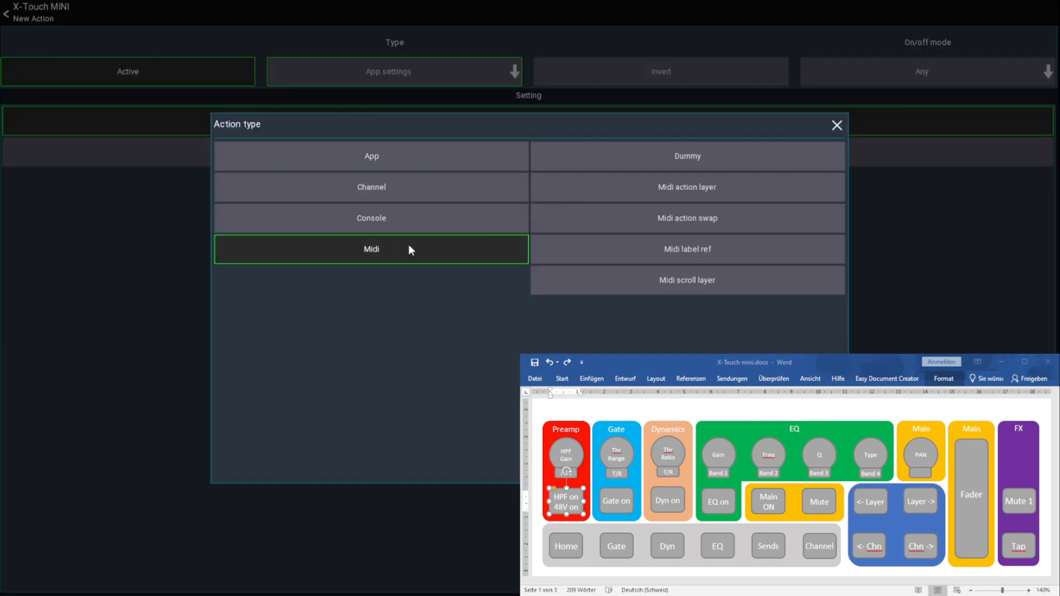
left_click(678, 219)
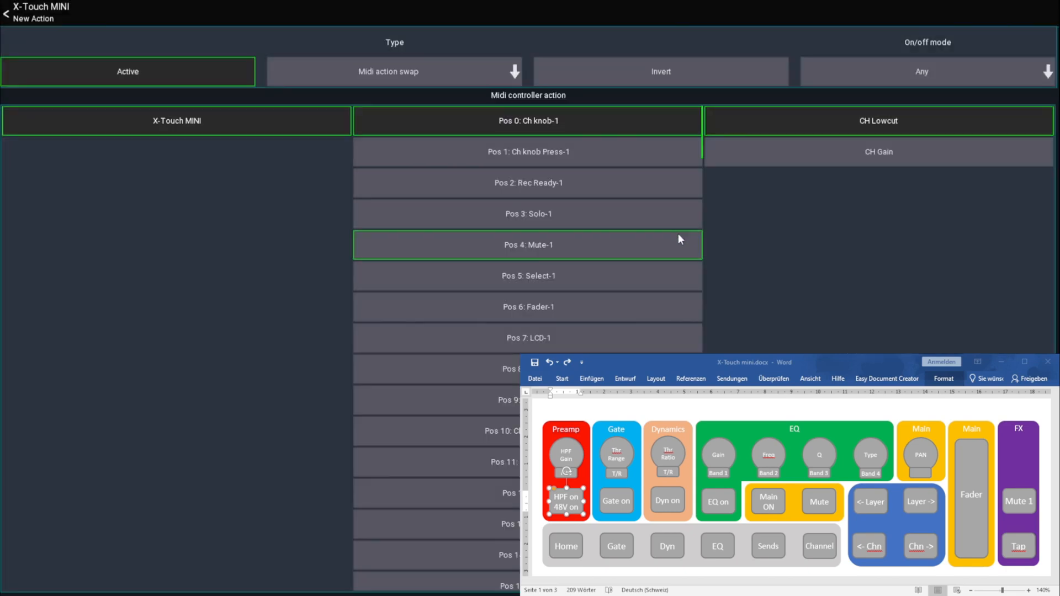
scroll(442, 424, "down", 6)
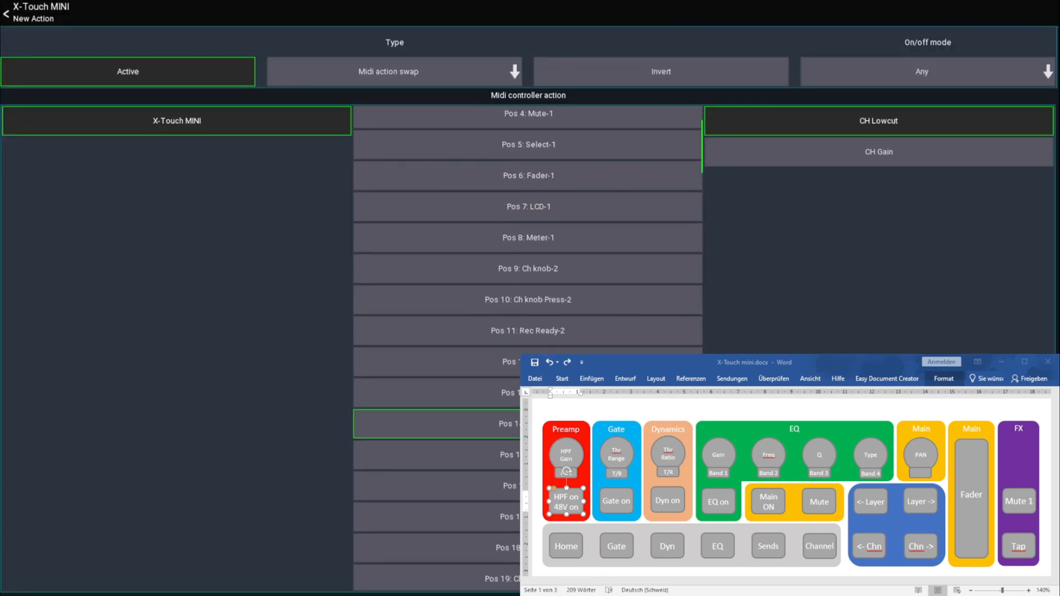
left_click(436, 416)
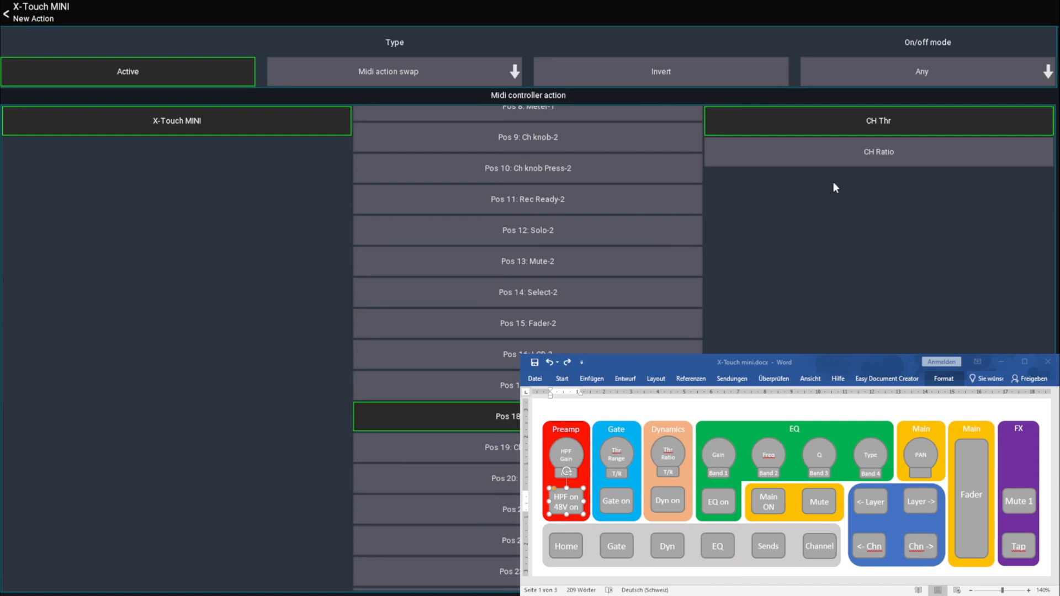
left_click(912, 161)
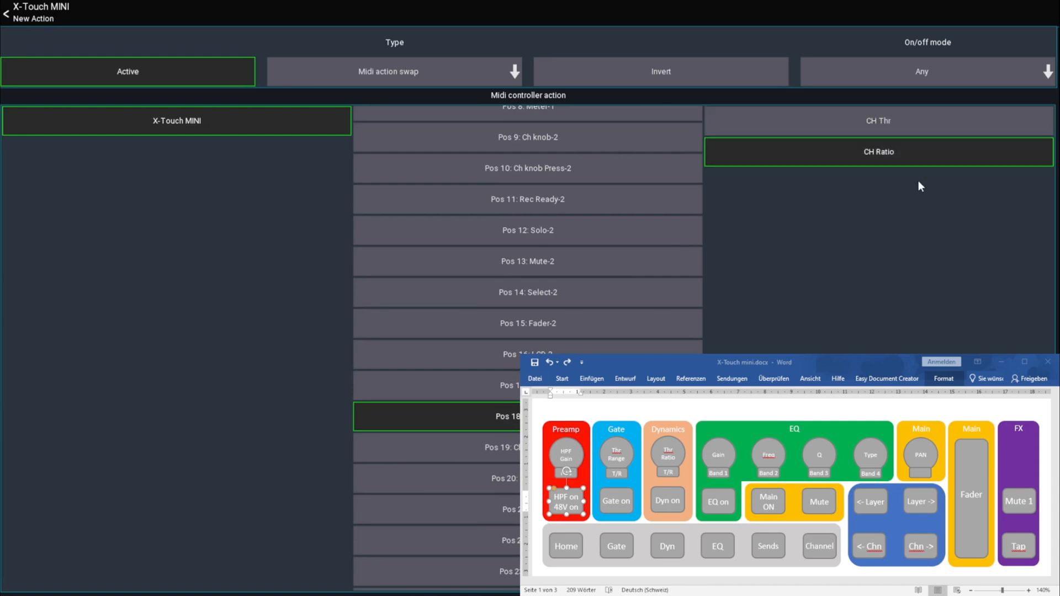
left_click(33, 19)
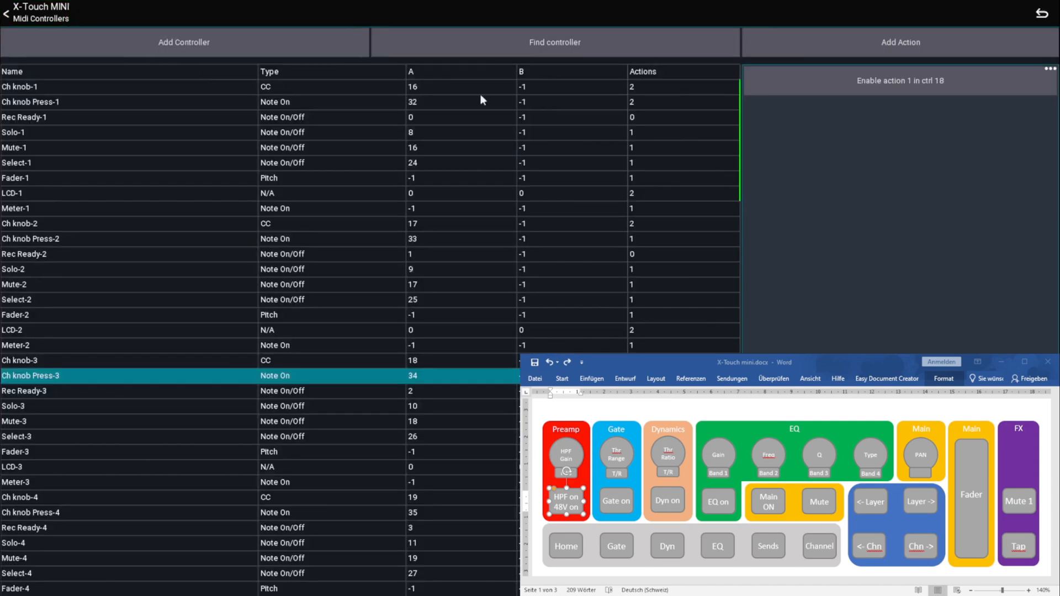
Find the Ch knob Press-4 controller and add a Select PEQ band action set to Select band 1
left_click(614, 40)
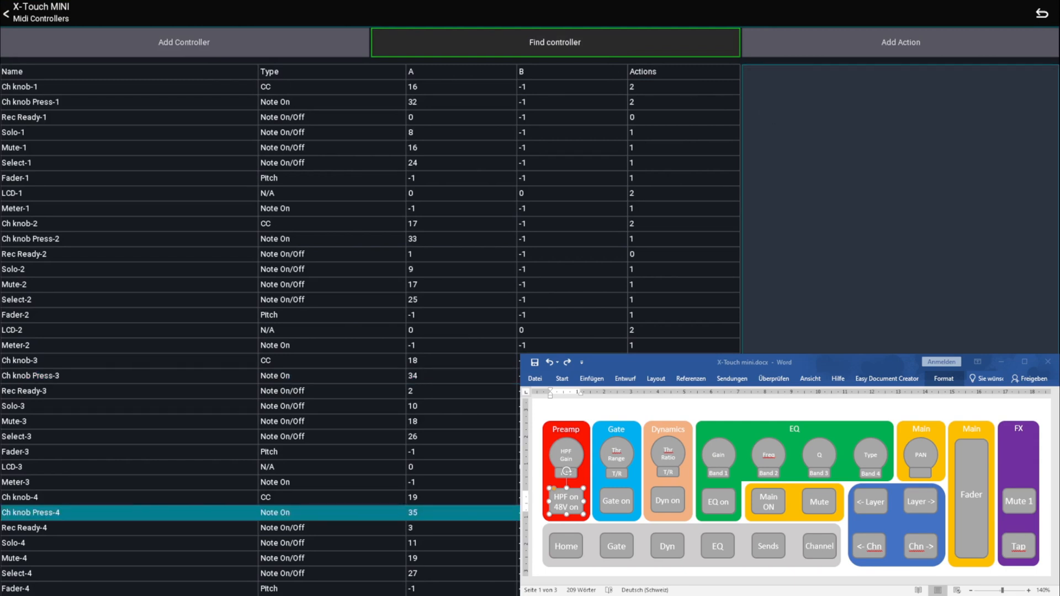
left_click(724, 449)
left_click(718, 457)
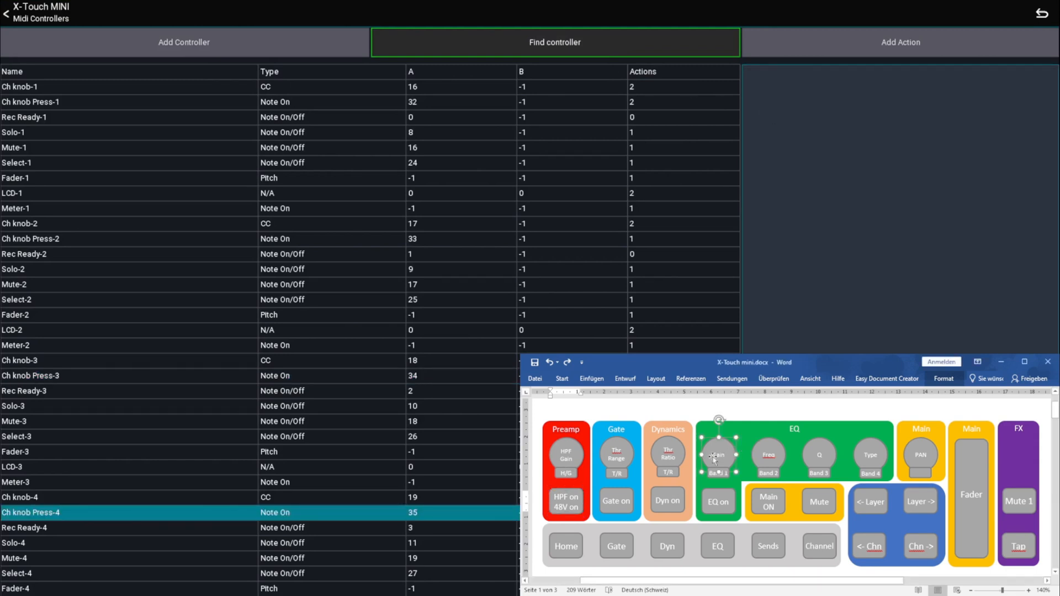
left_click(717, 458)
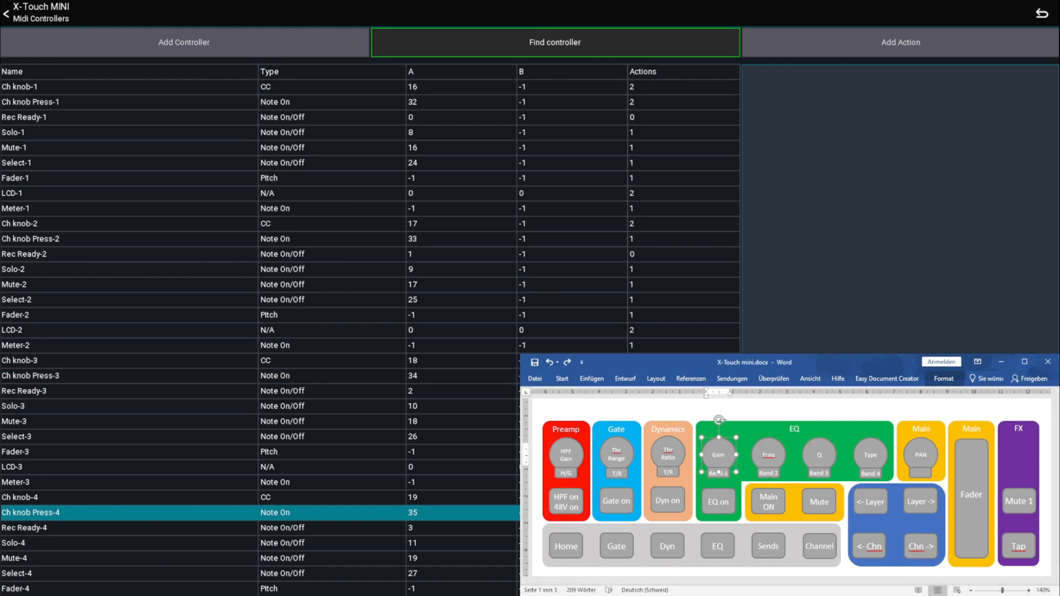
left_click(901, 42)
left_click(420, 75)
left_click(667, 303)
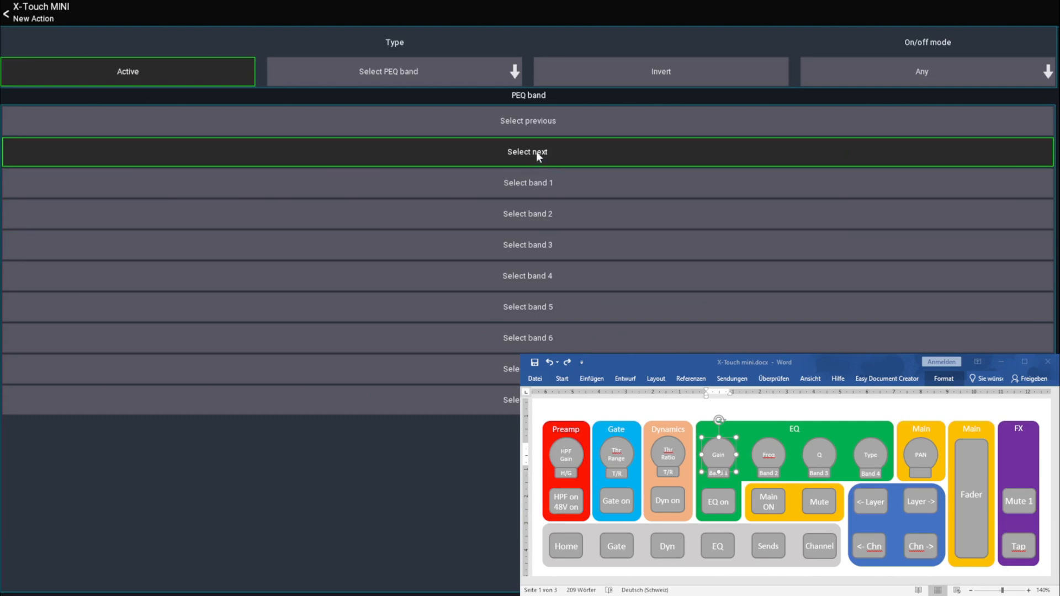
left_click(538, 182)
left_click(32, 19)
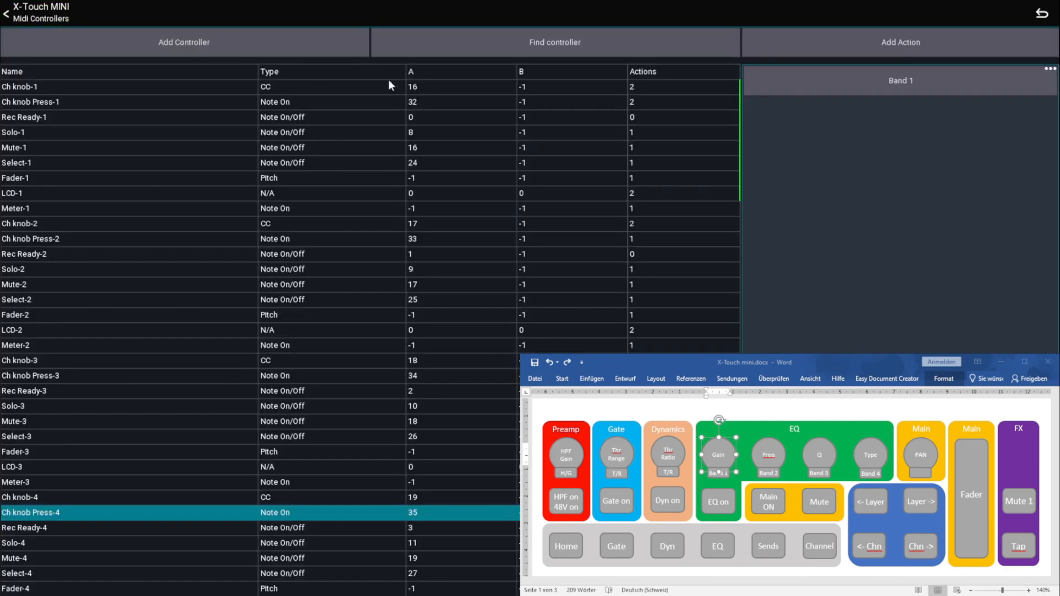
Find the Ch knob Press-5 controller and add a Select PEQ band action set to Select band 2
left_click(495, 35)
left_click(840, 45)
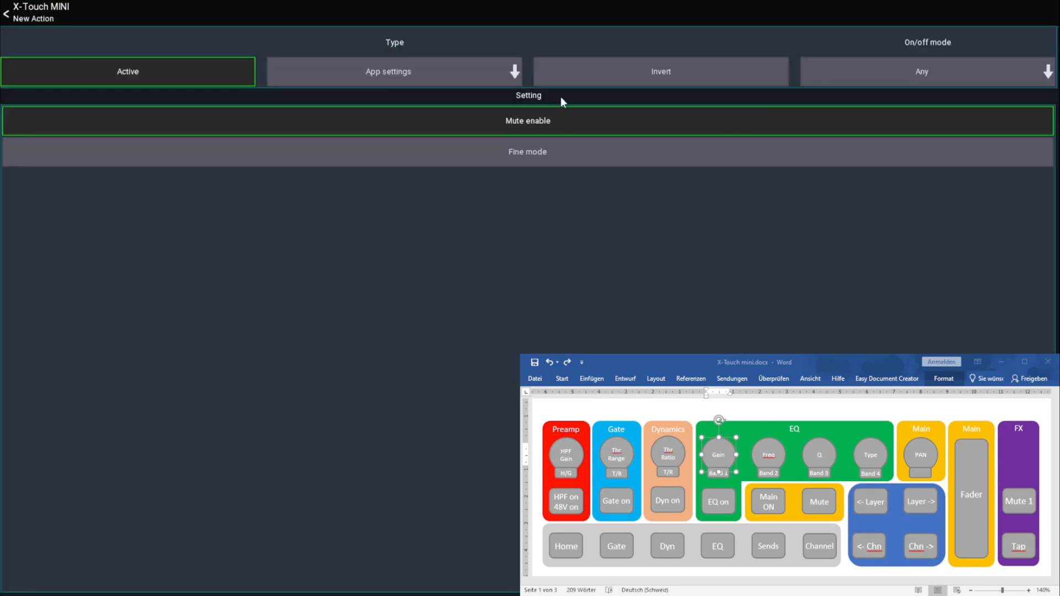
left_click(439, 83)
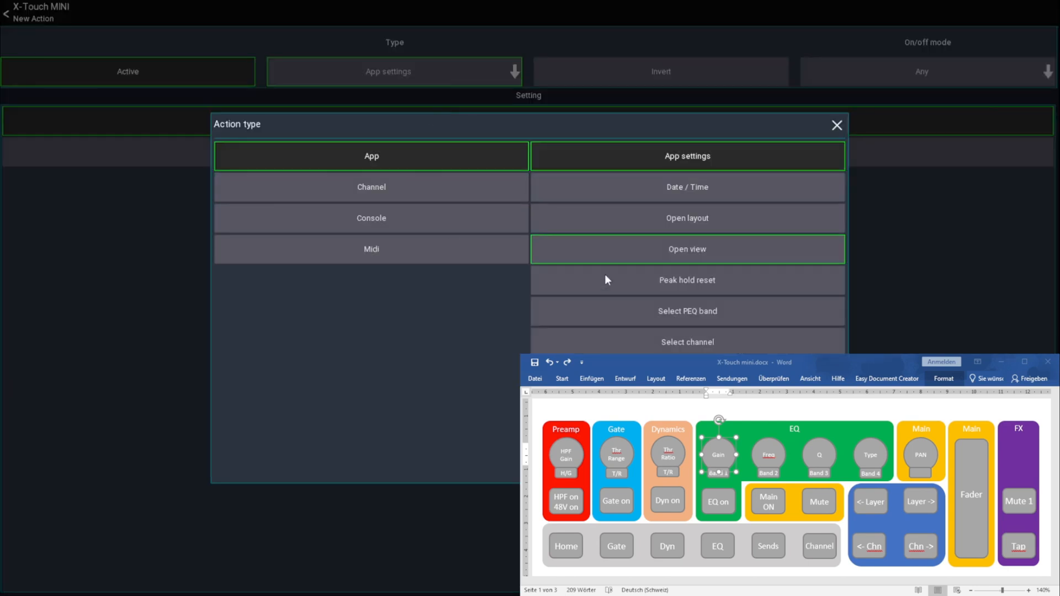
left_click(705, 307)
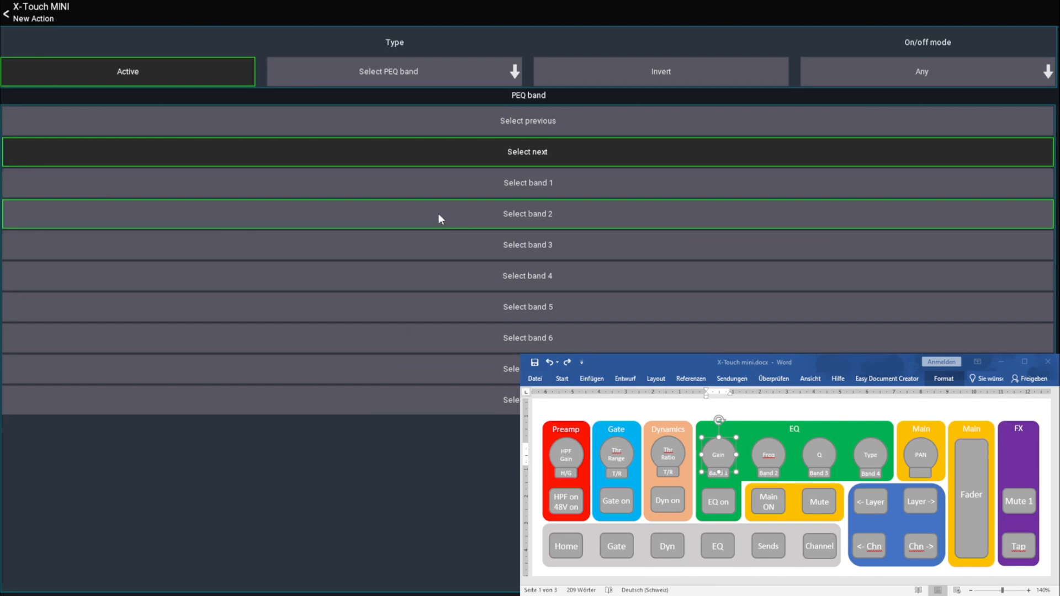
left_click(496, 211)
left_click(54, 5)
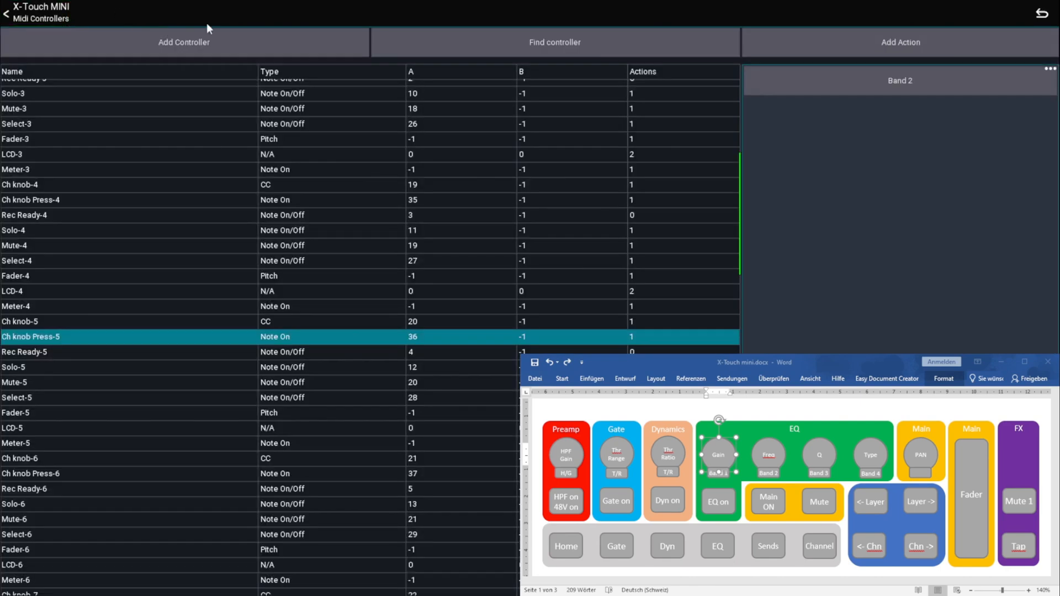
Find the Ch knob Press-6 controller and add a Select PEQ band action set to Select band 3
left_click(622, 36)
left_click(817, 44)
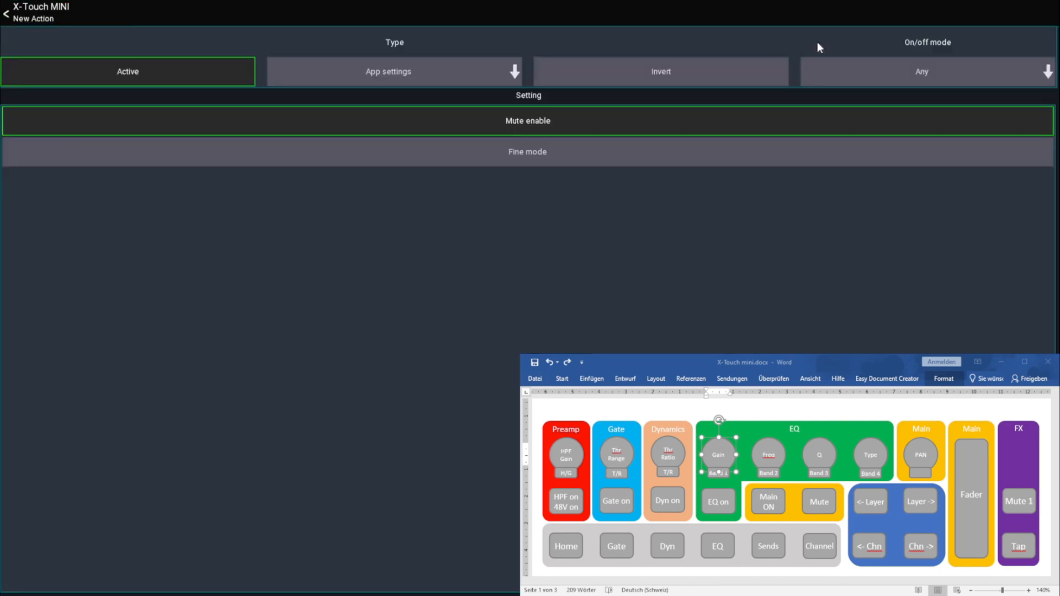
left_click(512, 73)
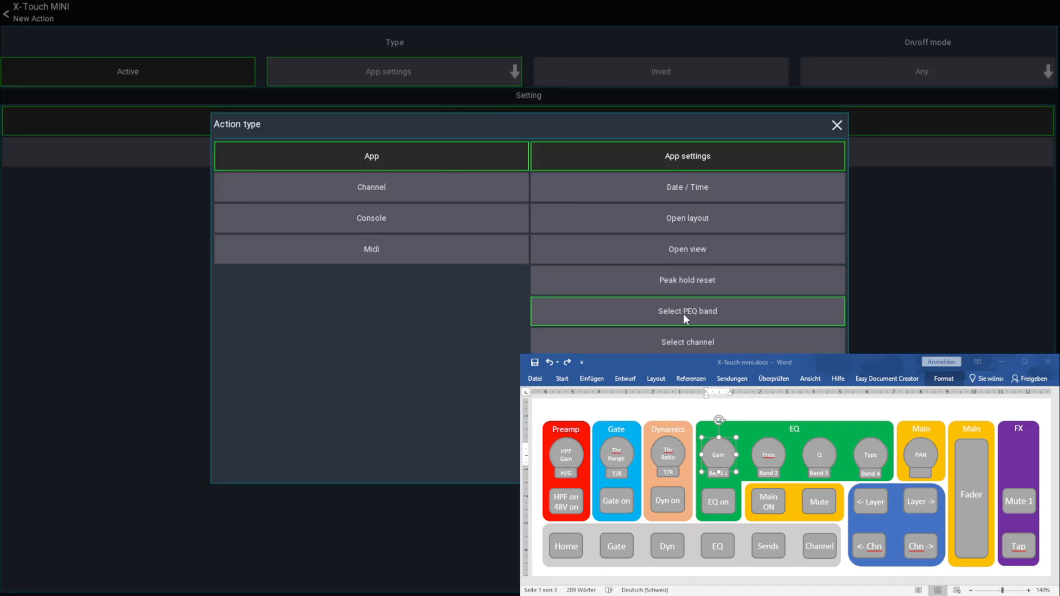
left_click(684, 313)
left_click(531, 242)
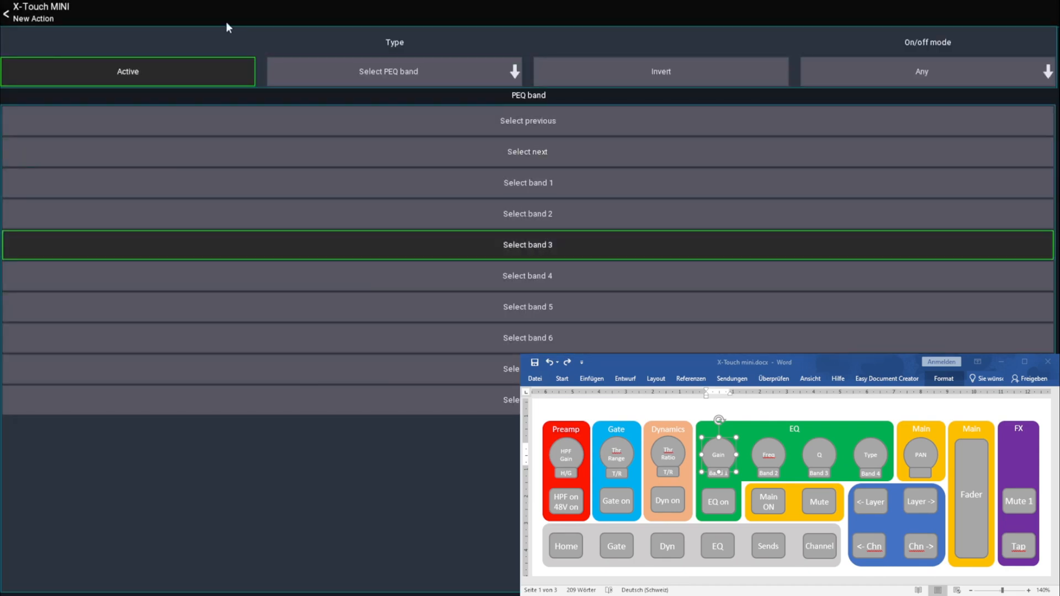
left_click(41, 9)
Find the Ch knob Press-7 controller and add a Select PEQ band action set to Select band 4
left_click(590, 49)
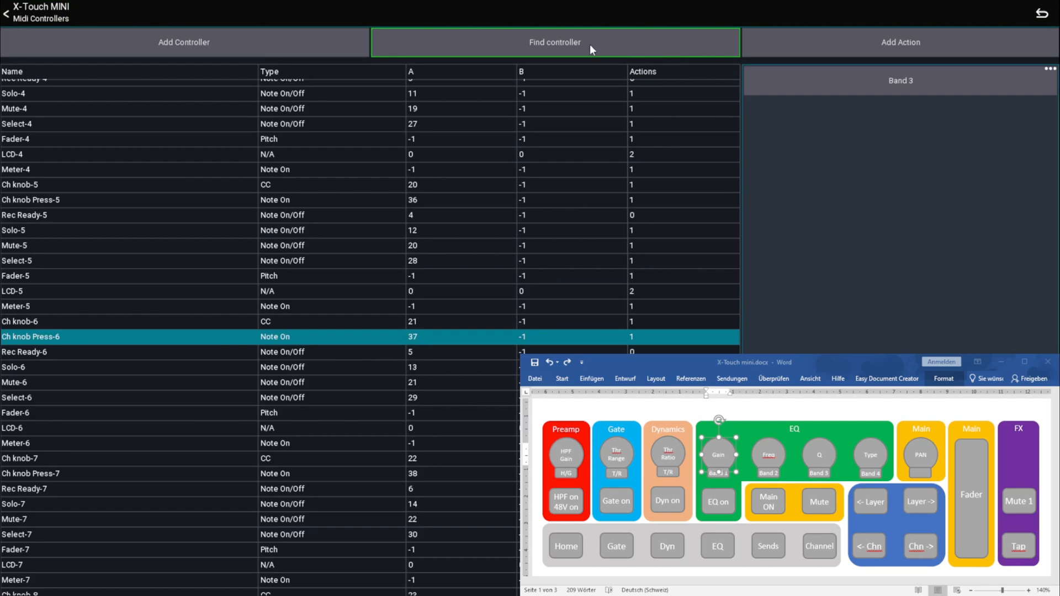
left_click(797, 51)
left_click(407, 82)
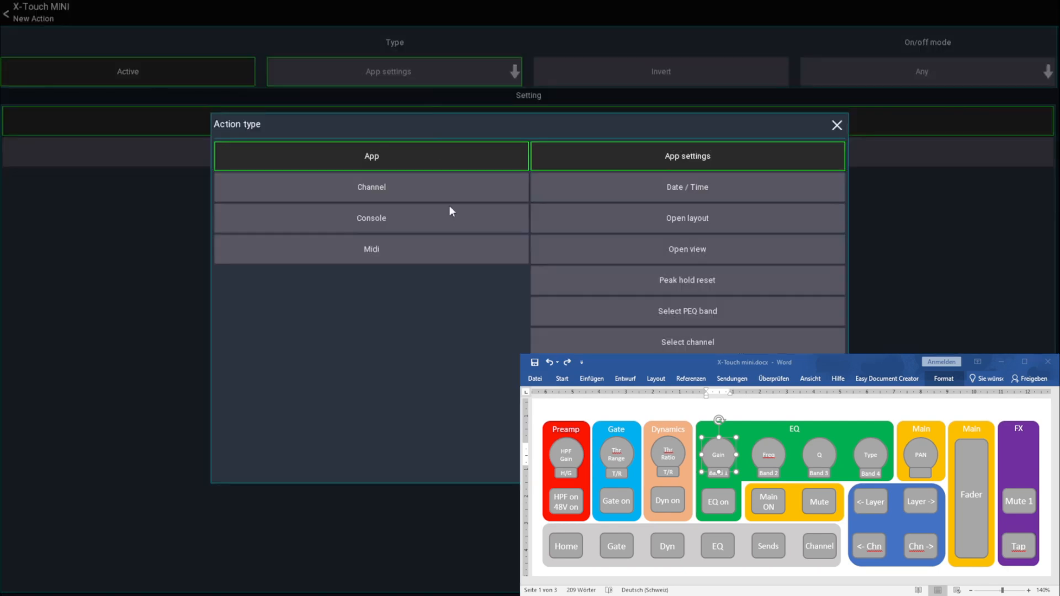
left_click(657, 313)
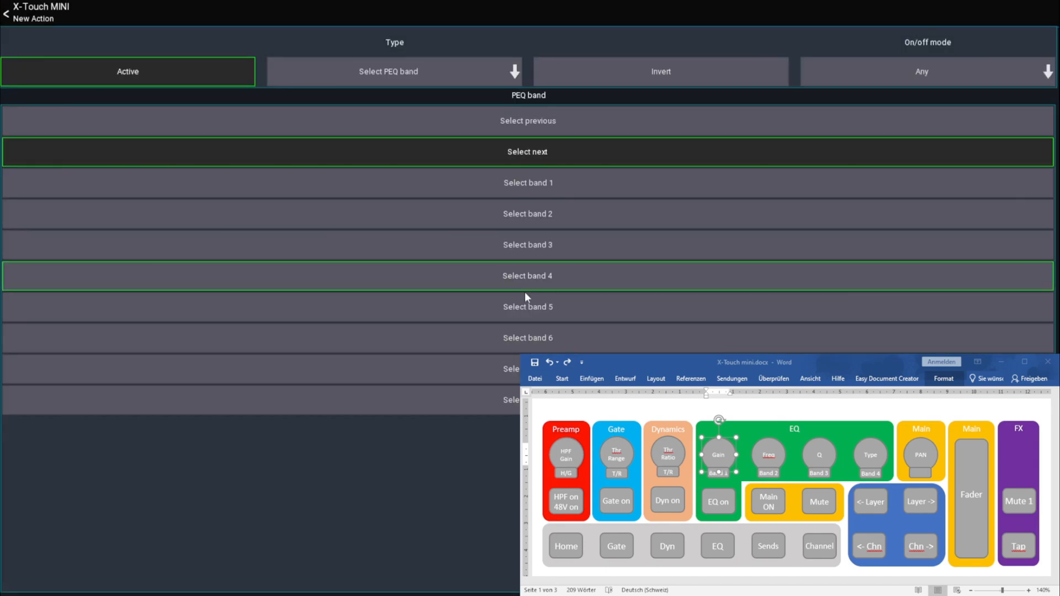
left_click(544, 279)
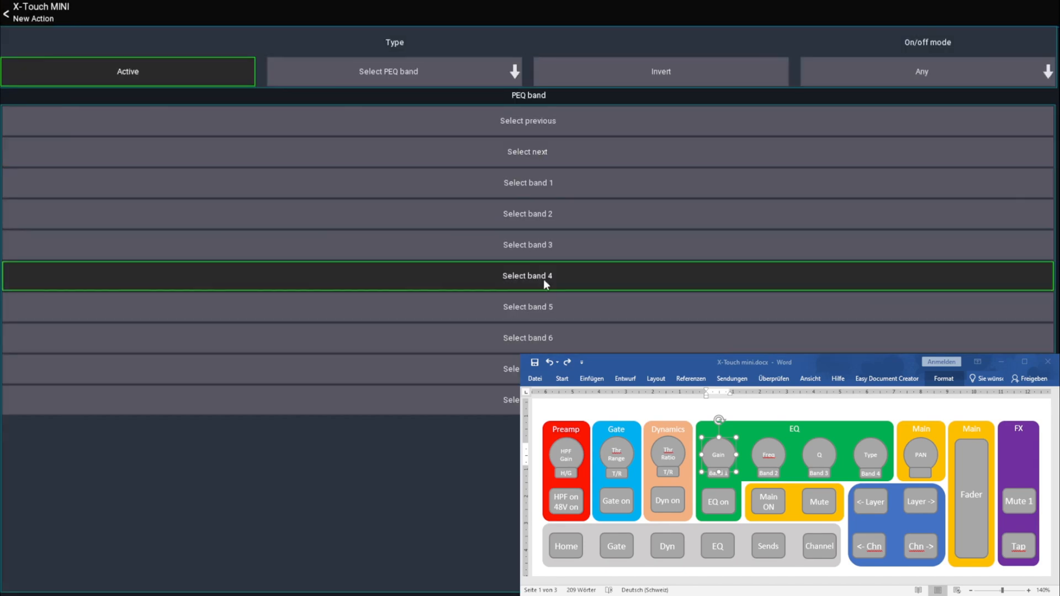
left_click(36, 23)
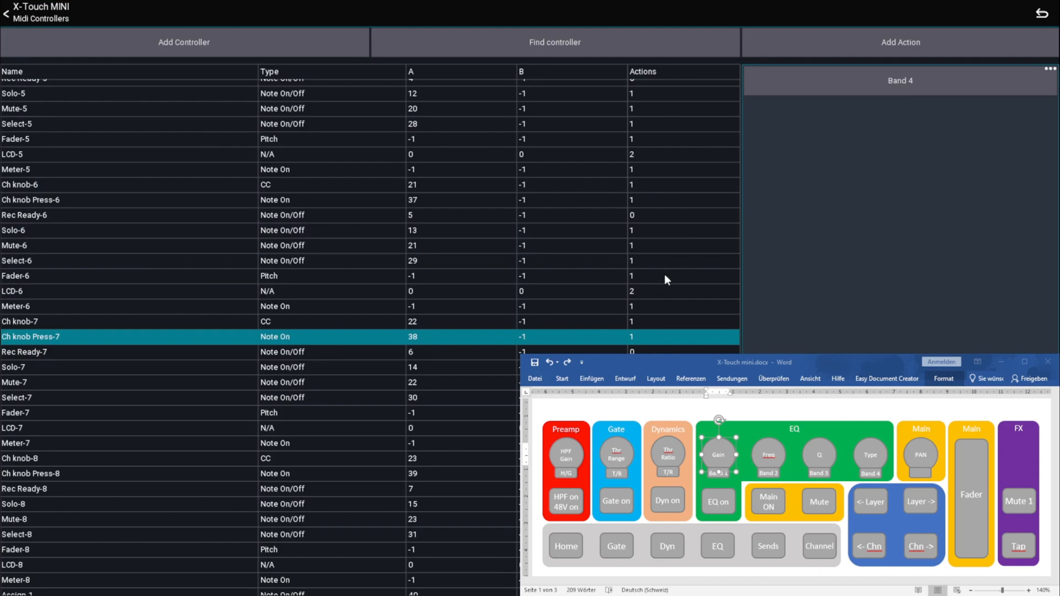
Leave the MIDI setup for the mixer view and raise the CH 01 fader to -6.6 dB
left_click(39, 14)
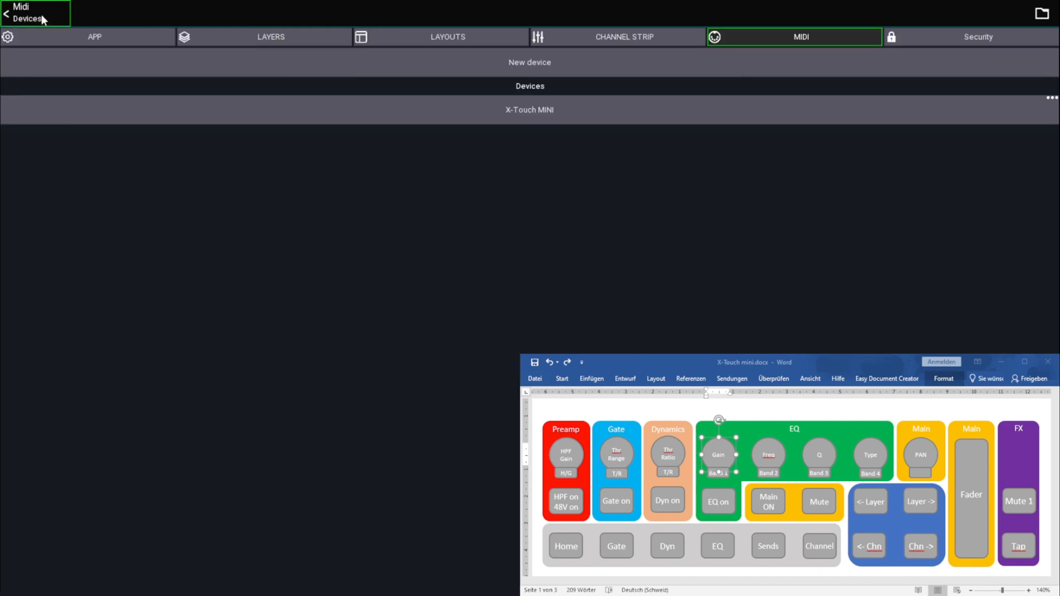
left_click(31, 15)
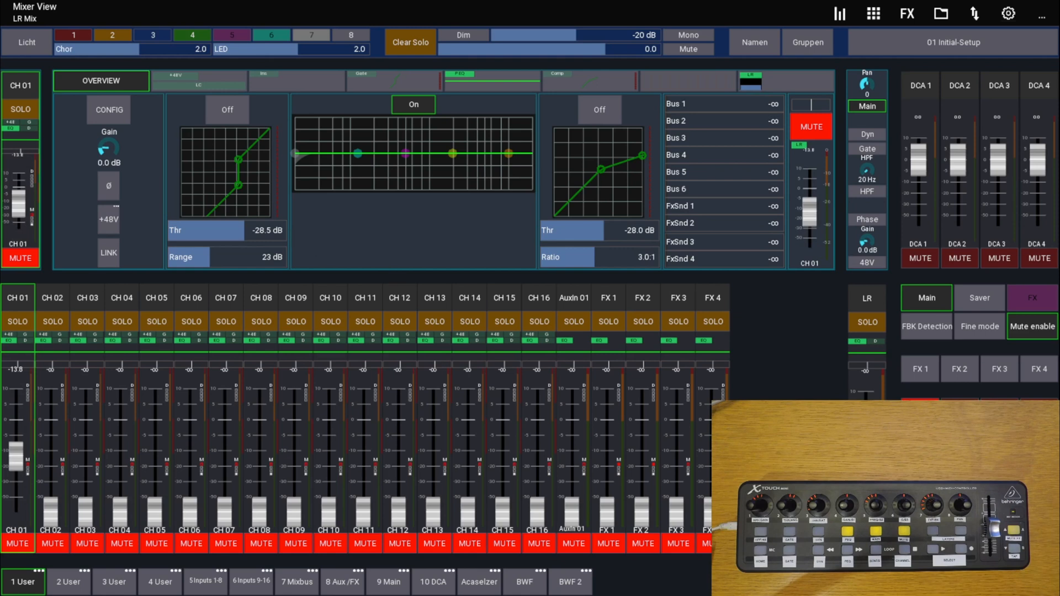
left_click_drag(17, 457, 23, 432)
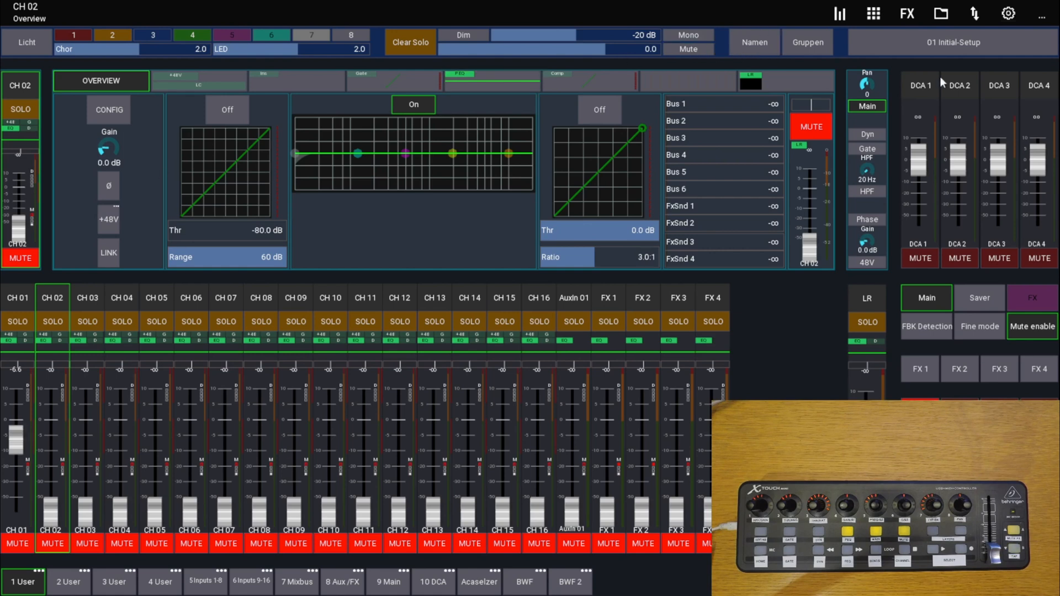
Switch the mixer view to the layout with the Kanal, Gate, PEQ, Dynamics and Sends buttons through the app setup's layouts
left_click(1008, 15)
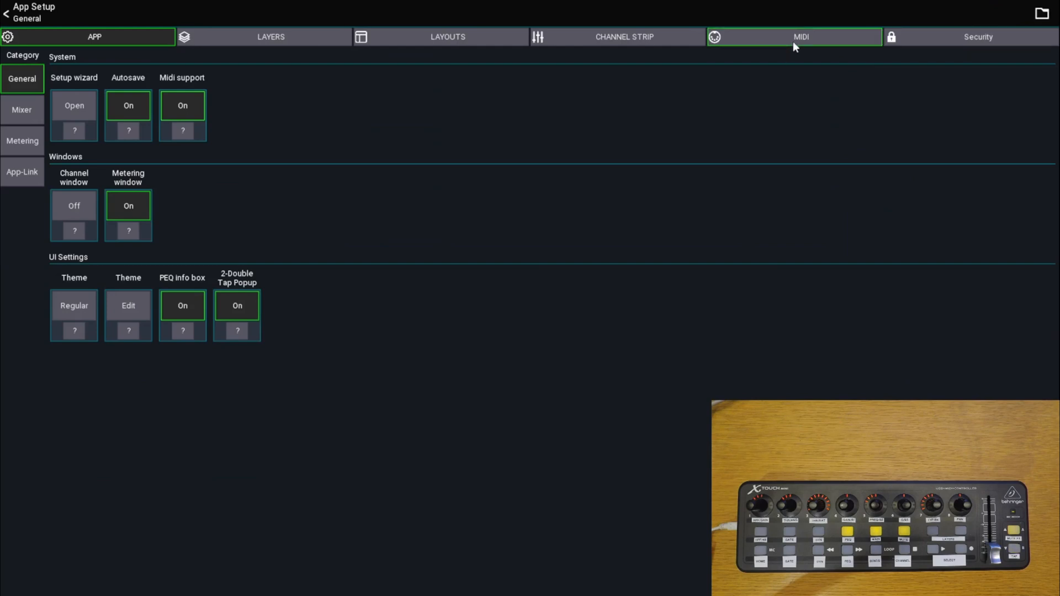
left_click(455, 49)
left_click(732, 326)
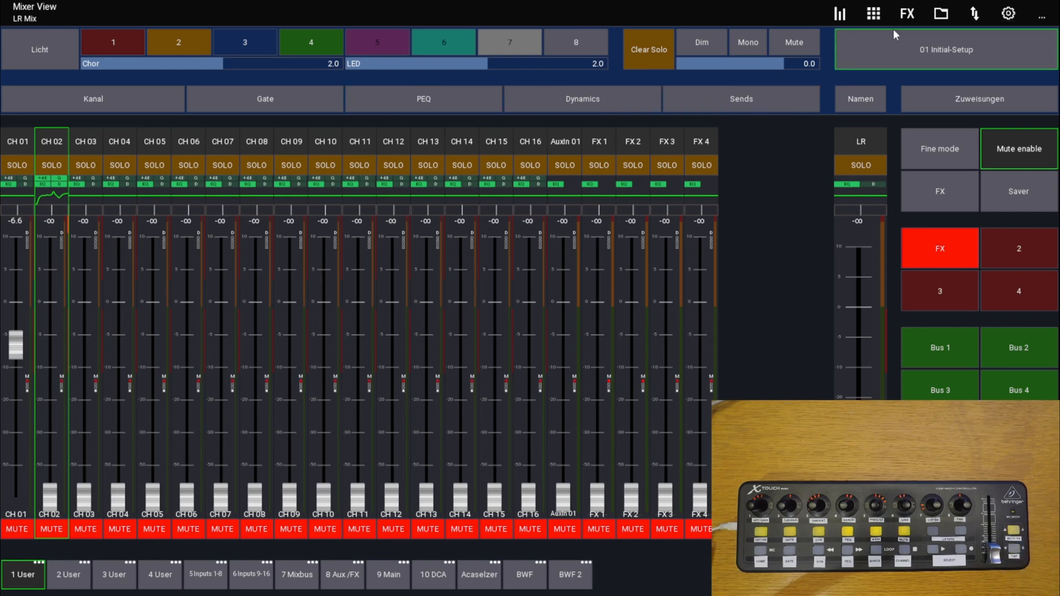
Examine the Plate Reverb parameters in Rack 2 and the Stereo Delay parameters in Rack 3, and return to the mixer view
left_click(908, 13)
left_click(698, 112)
left_click(740, 157)
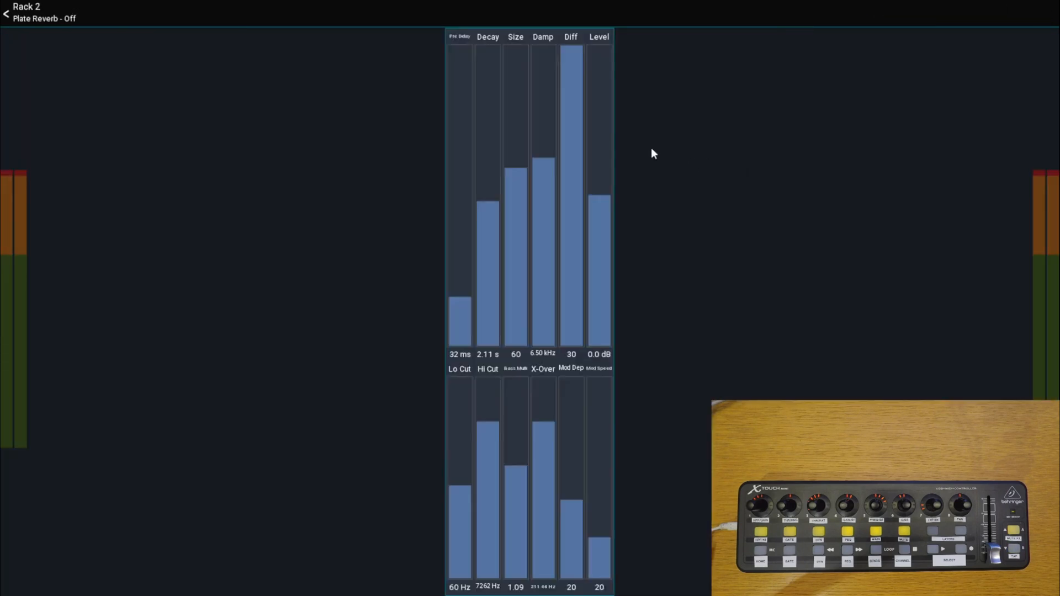
left_click(28, 22)
left_click(310, 436)
left_click(515, 340)
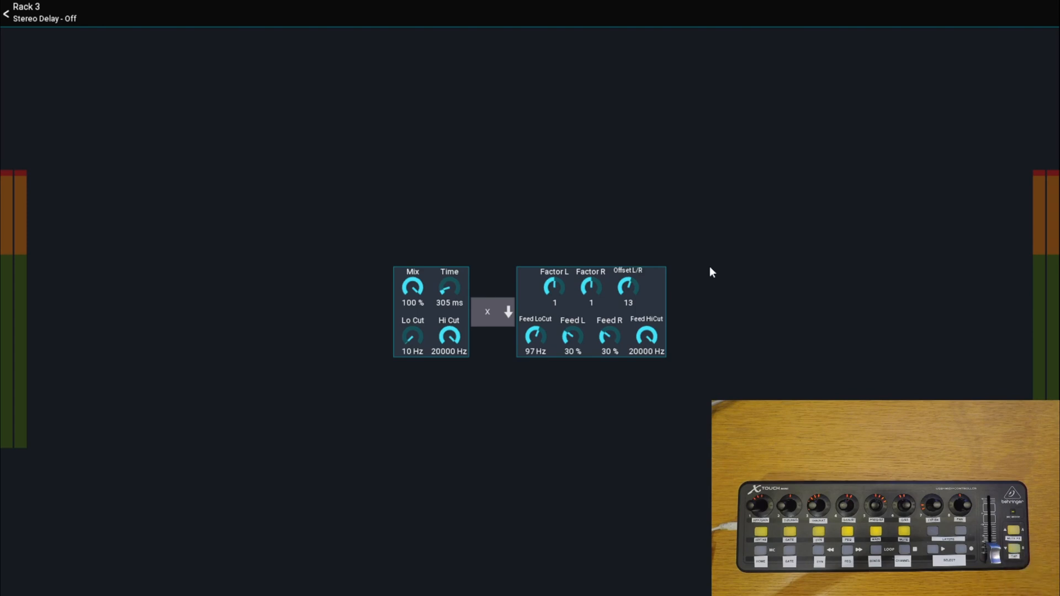
left_click(23, 17)
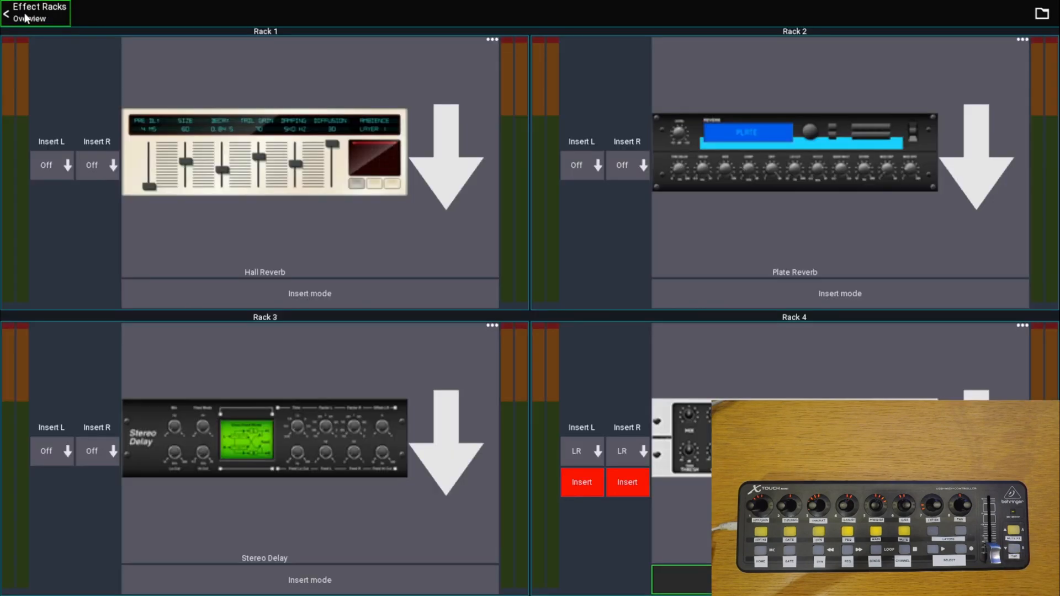
left_click(24, 17)
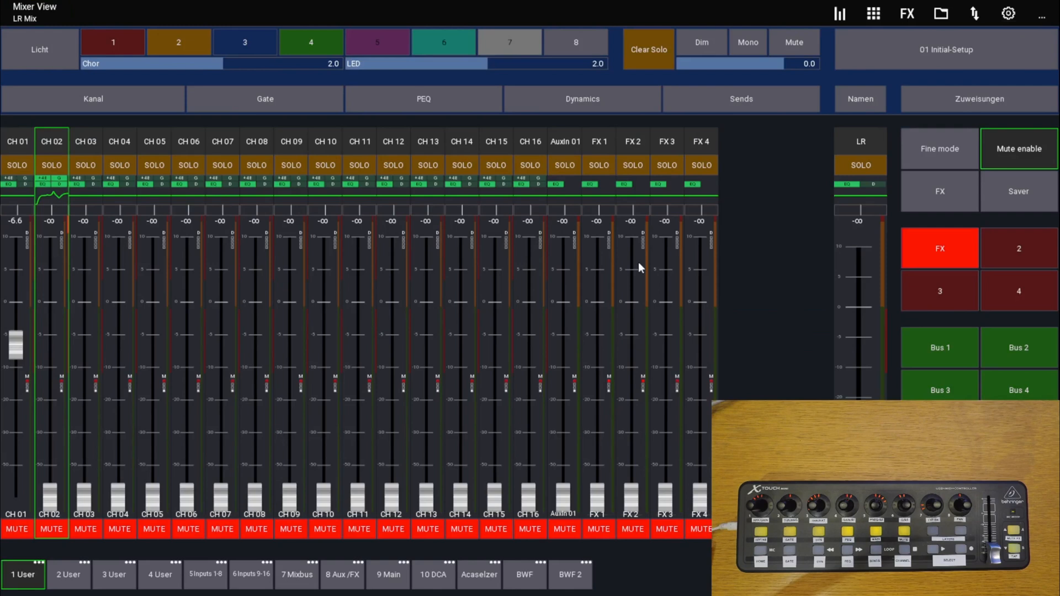